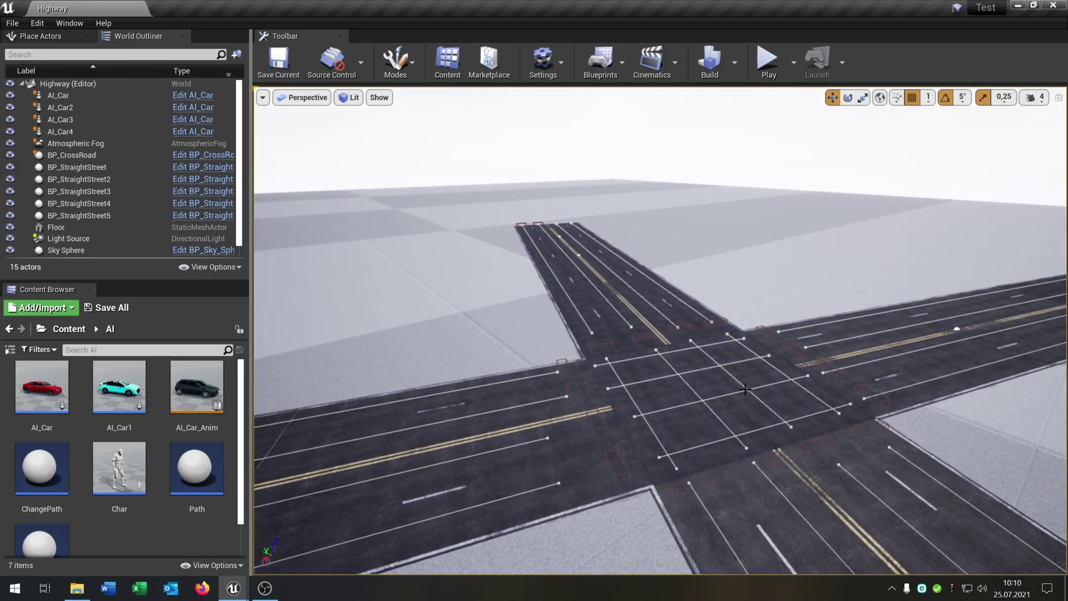
pyautogui.moveTo(745, 389); pyautogui.dragTo(878, 345, button='right')
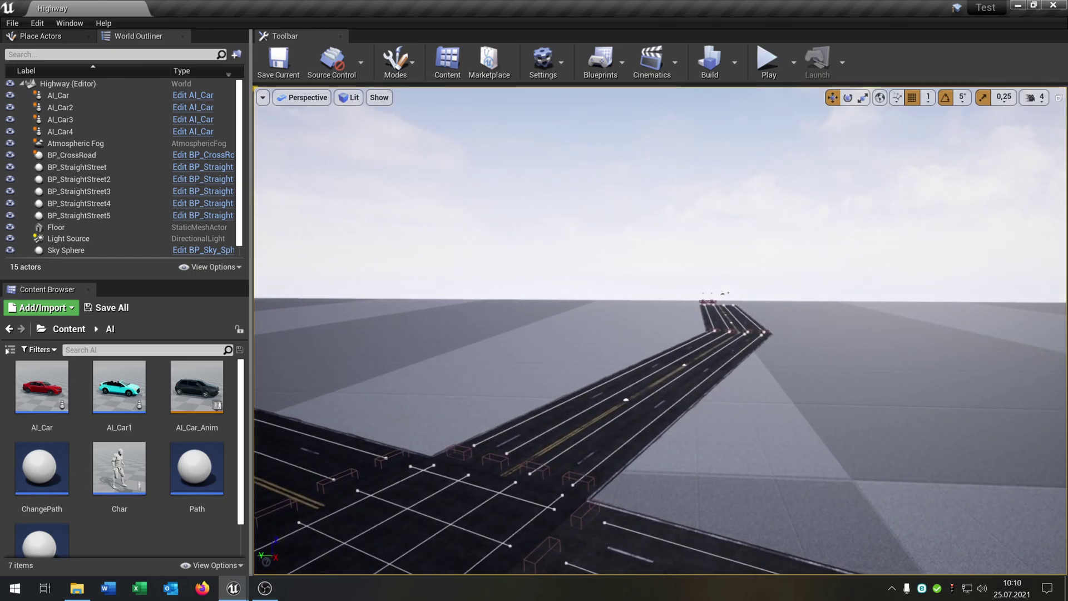
pyautogui.moveTo(749, 315); pyautogui.dragTo(789, 315, button='right')
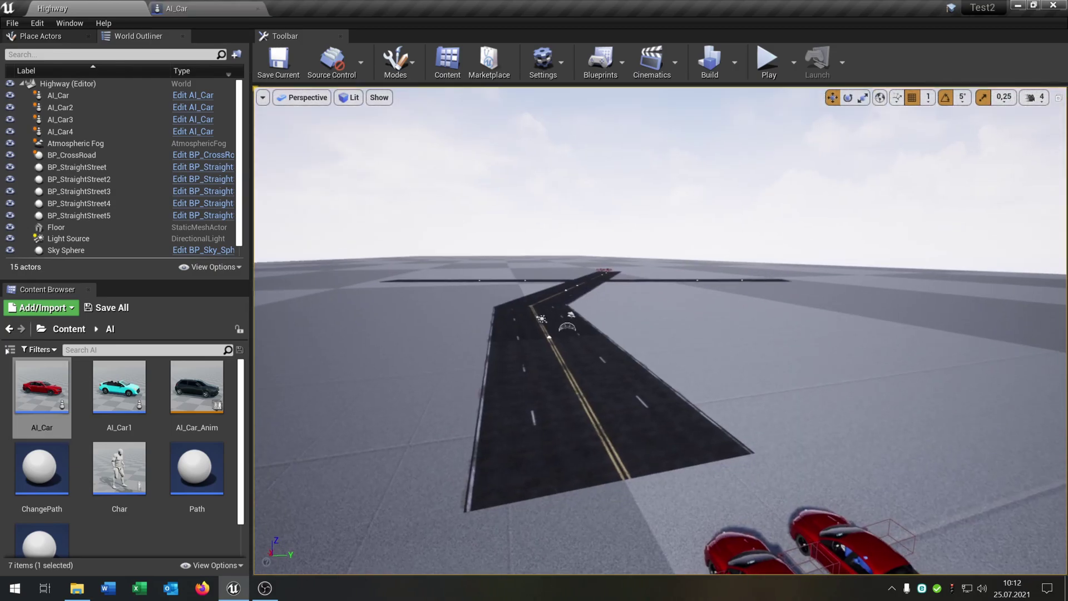
pyautogui.moveTo(829, 437); pyautogui.dragTo(829, 437, button='right')
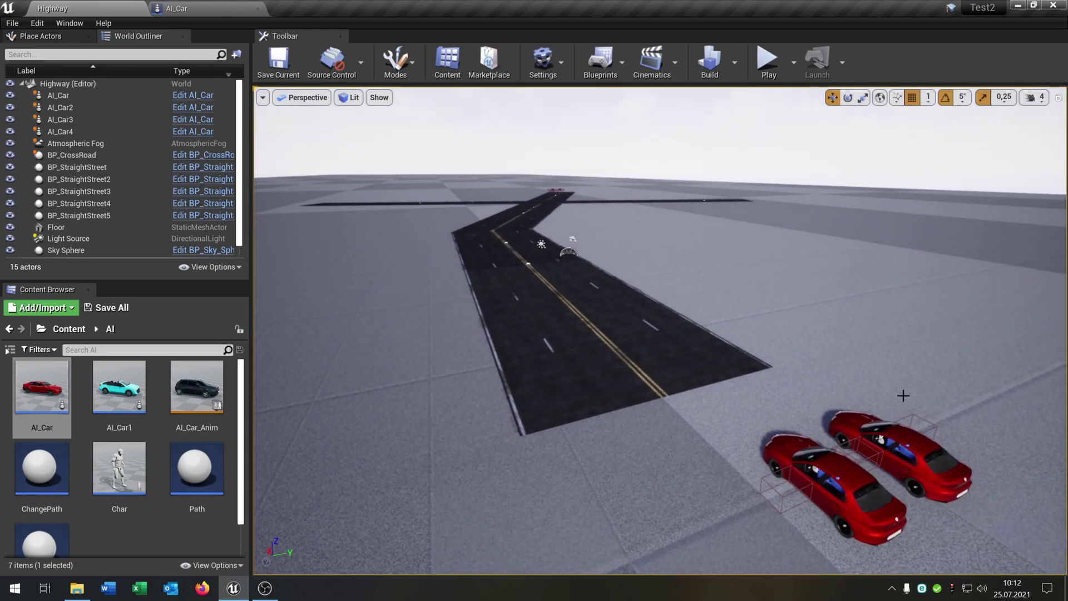
# Step: Open the details of the ActivePath variable in the AI_Car blueprint
pyautogui.click(205, 4)
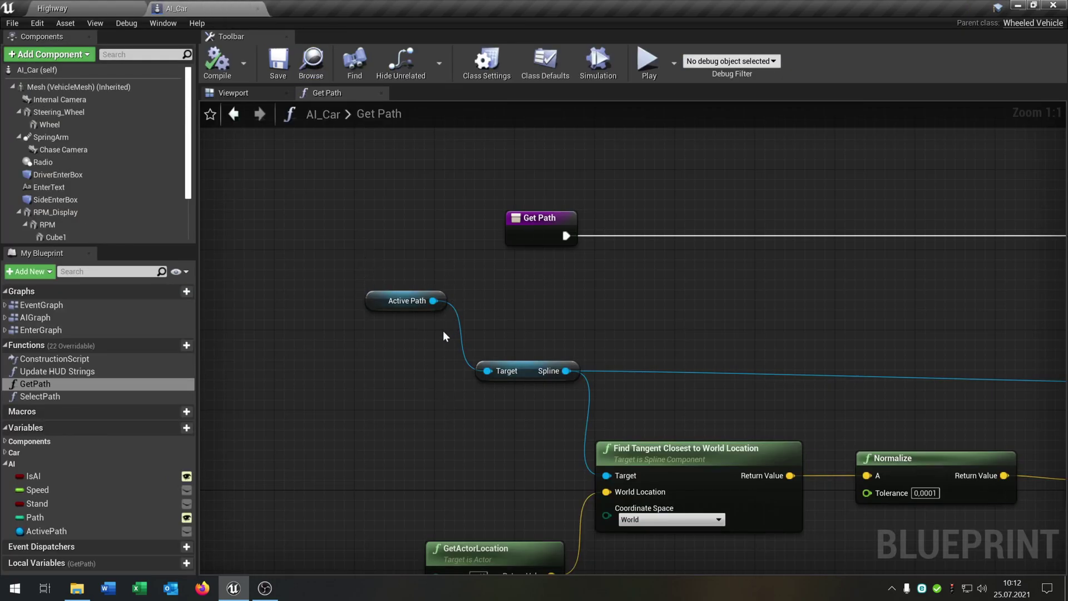
pyautogui.moveTo(443, 332); pyautogui.dragTo(516, 338, button='right')
pyautogui.moveTo(650, 344); pyautogui.dragTo(603, 288, button='right')
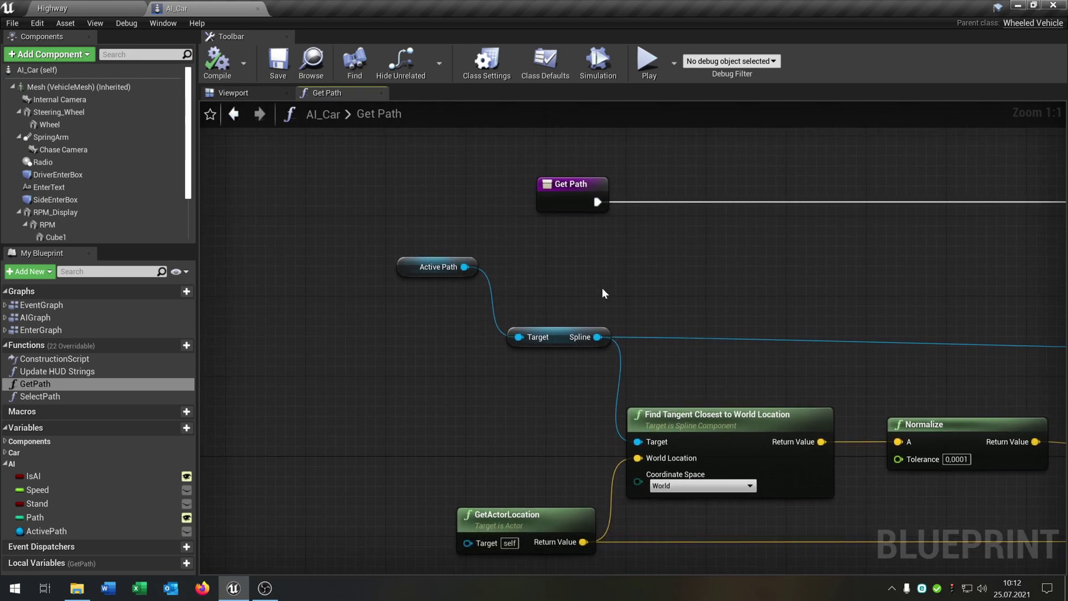
pyautogui.click(105, 530)
pyautogui.click(163, 23)
pyautogui.click(179, 48)
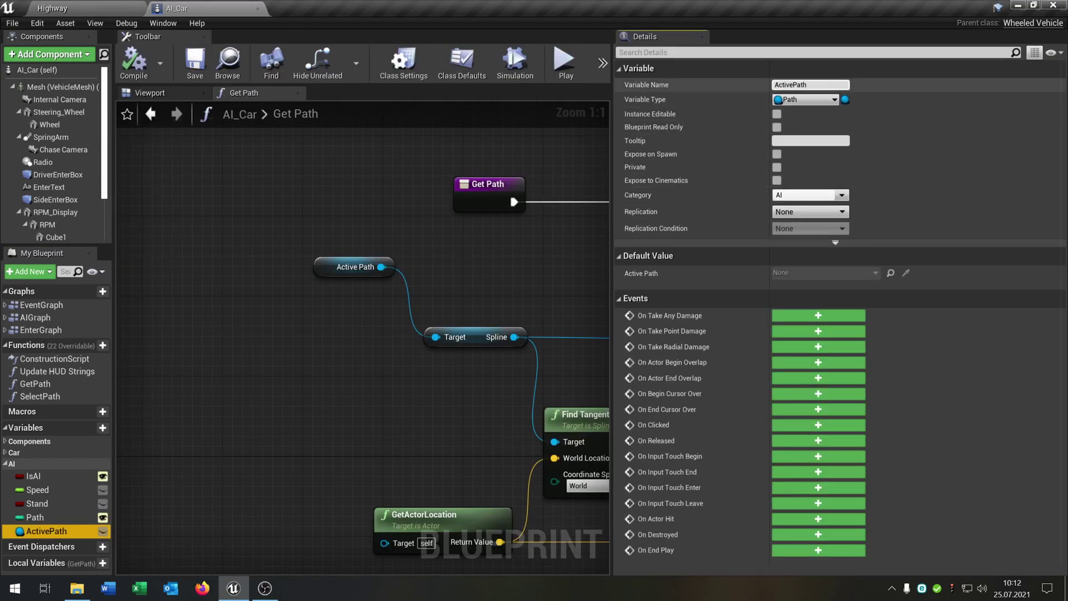
# Step: Change the ActivePath variable type to a Spline Component object reference, accept the type change and close the reference search results
pyautogui.click(810, 101)
pyautogui.write('spli')
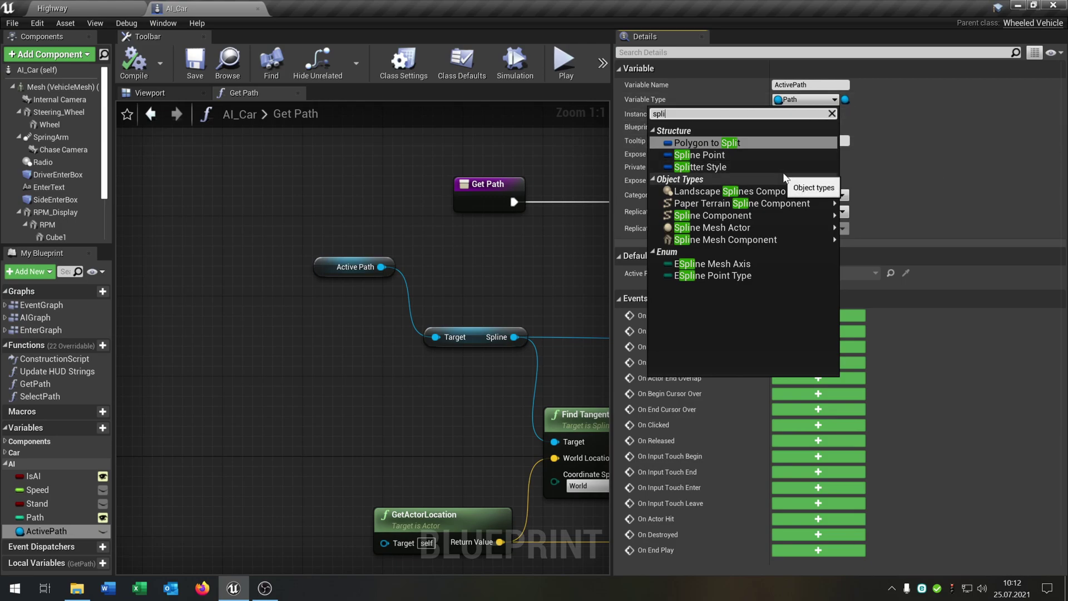
pyautogui.write('ne com')
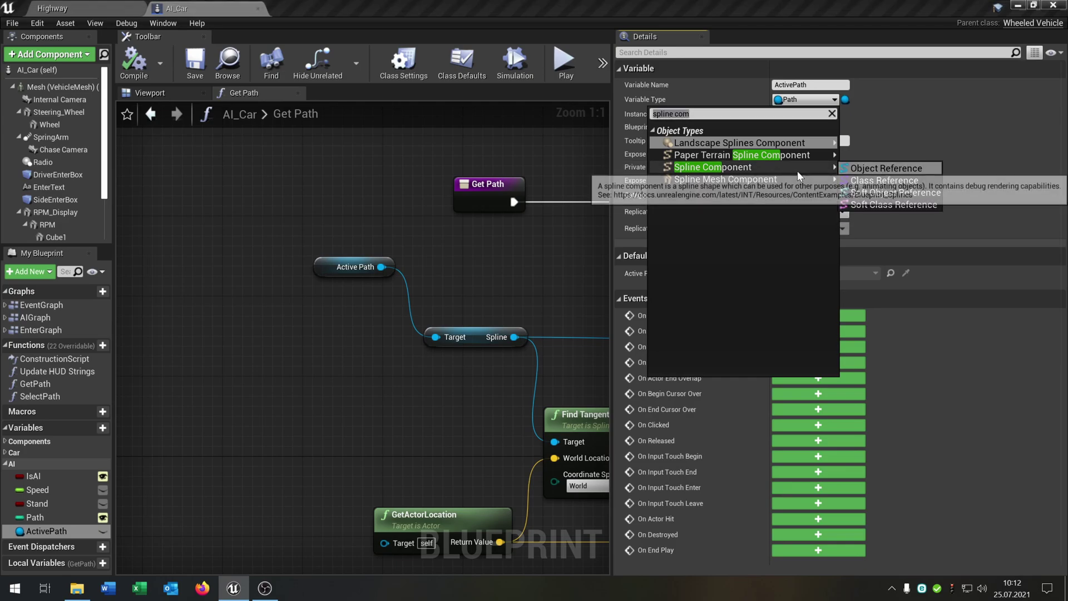
pyautogui.moveTo(797, 167)
pyautogui.click(885, 169)
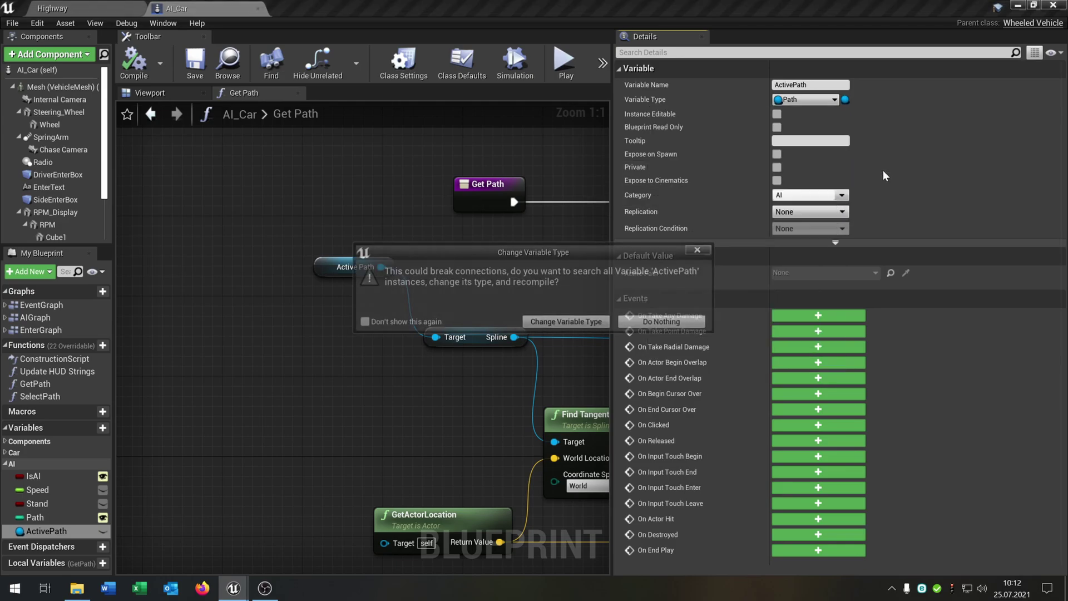
pyautogui.click(573, 322)
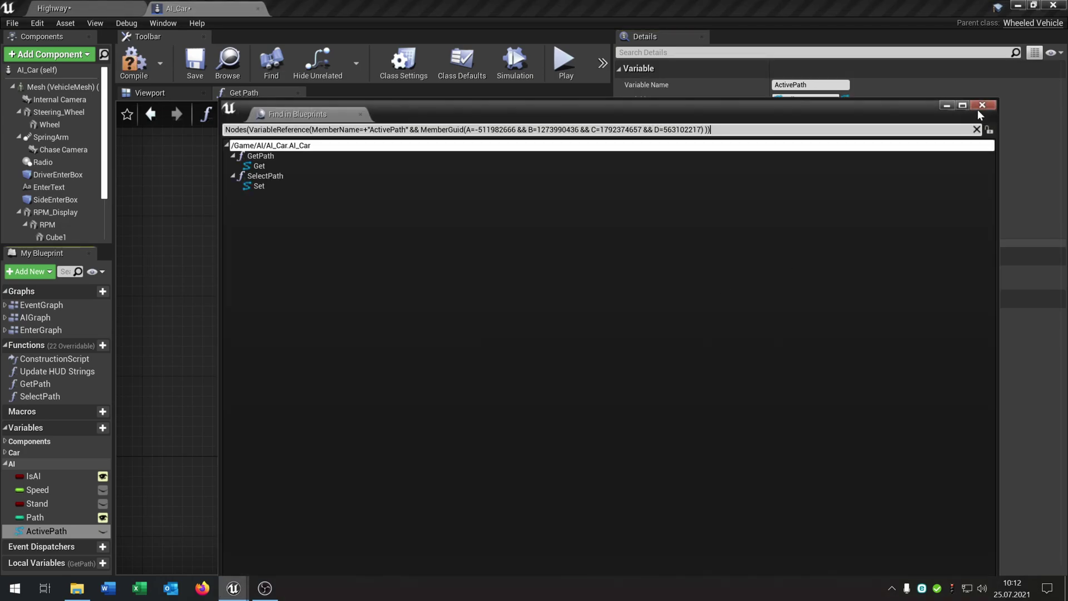
pyautogui.click(981, 107)
pyautogui.click(703, 38)
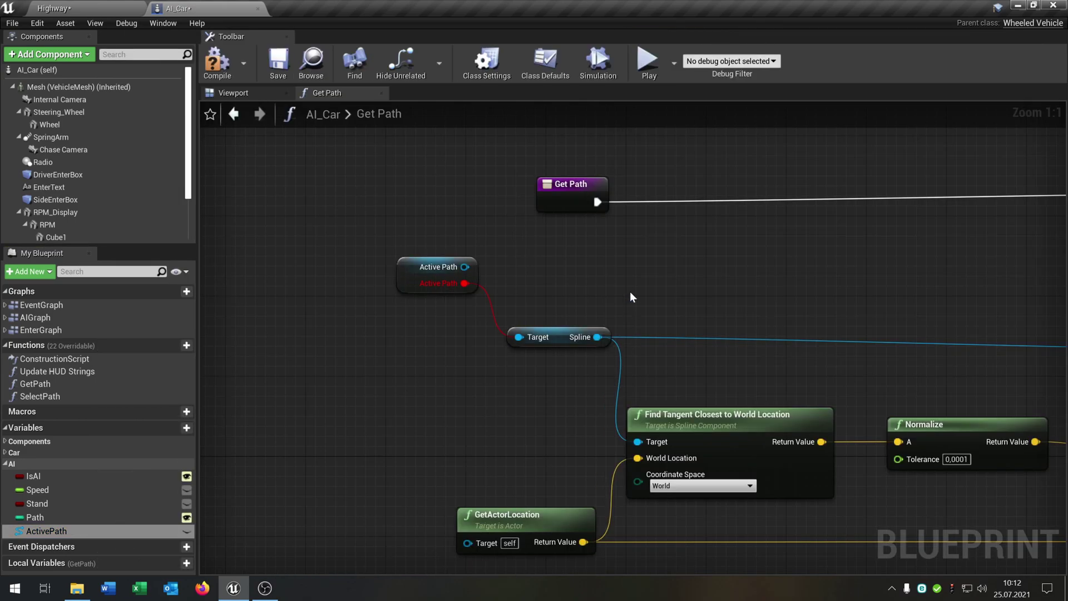
# Step: Delete the Spline getter node in Get Path and wire Active Path directly to the Find Tangent Closest to World Location target
pyautogui.click(483, 305)
pyautogui.press('Delete')
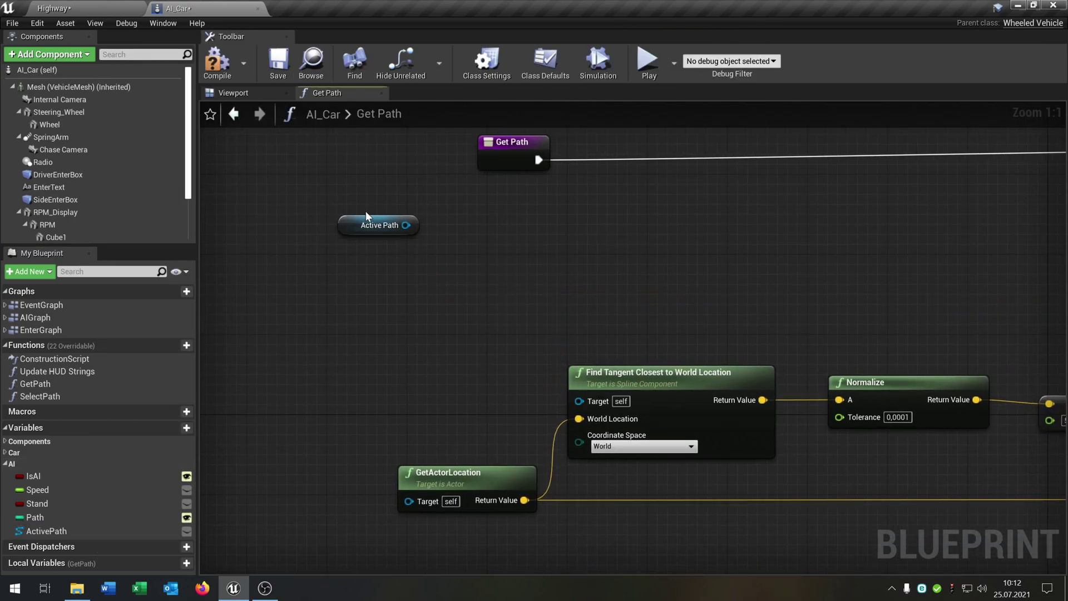
pyautogui.moveTo(406, 225); pyautogui.dragTo(412, 275)
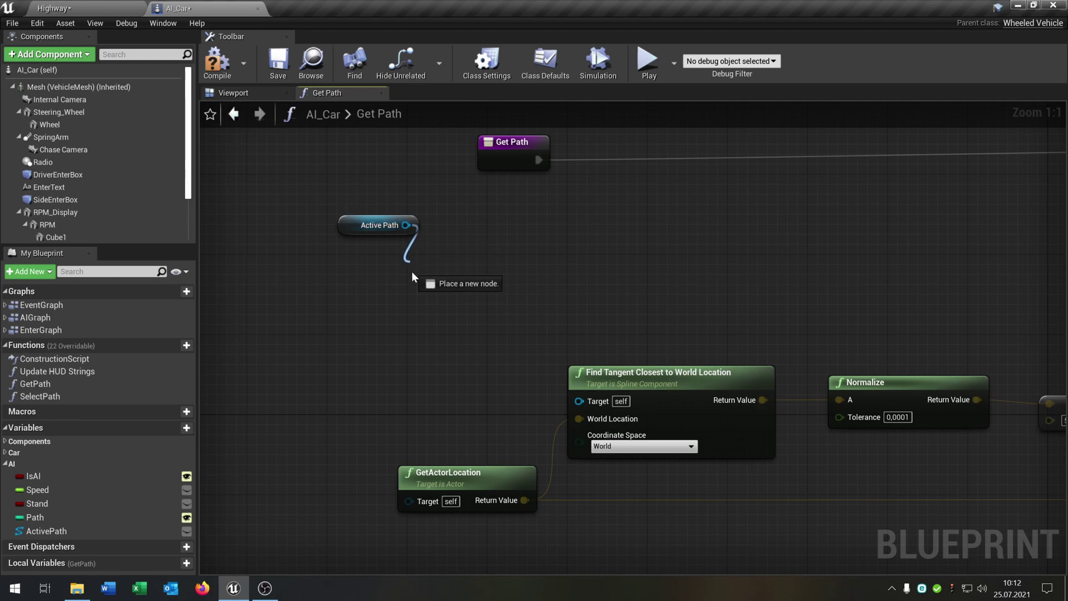
pyautogui.moveTo(390, 359); pyautogui.dragTo(589, 405)
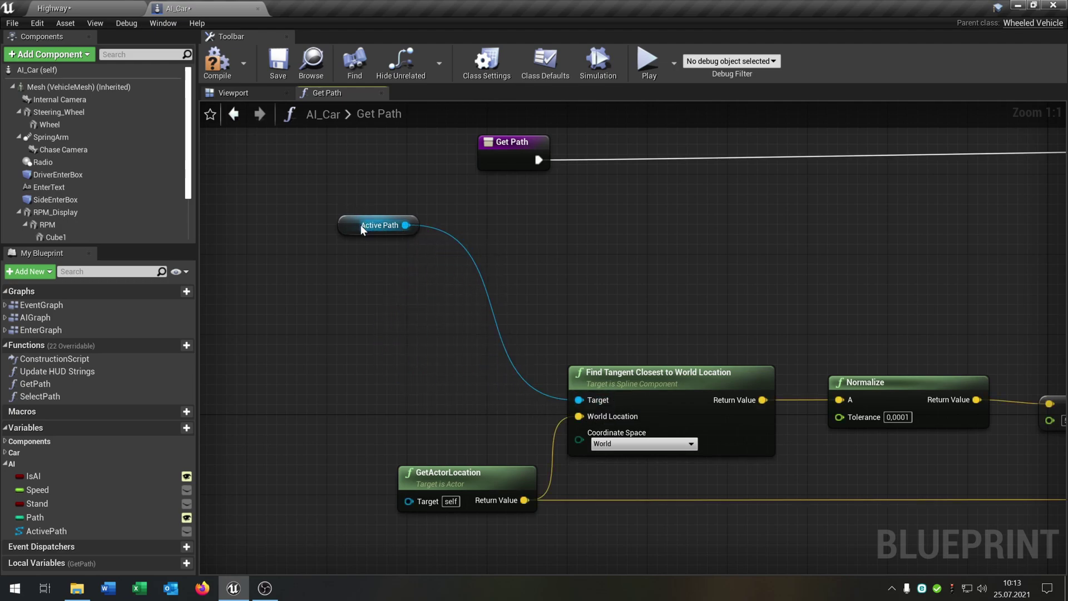
# Step: Move the Active Path node closer to the tangent node and wire it to the other node that used the spline
pyautogui.moveTo(361, 225); pyautogui.dragTo(416, 288)
pyautogui.moveTo(928, 362); pyautogui.dragTo(766, 361, button='right')
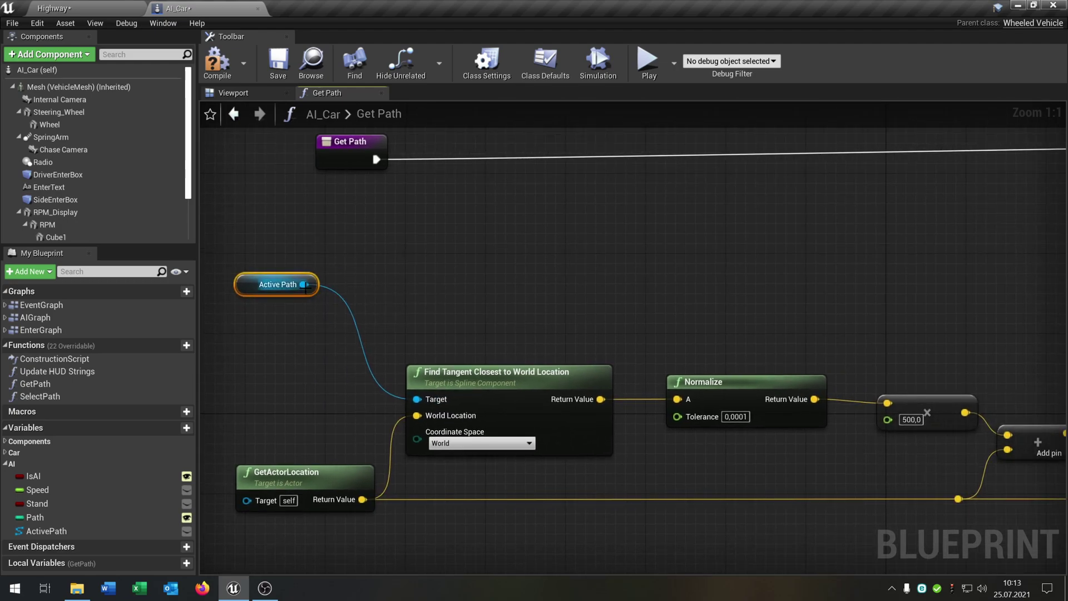
pyautogui.moveTo(306, 288); pyautogui.dragTo(856, 312)
pyautogui.moveTo(344, 318); pyautogui.dragTo(833, 341, button='right')
# Step: Compile and save AI_Car, and trace the compiler error to its SET node in the Select Path function
pyautogui.click(217, 61)
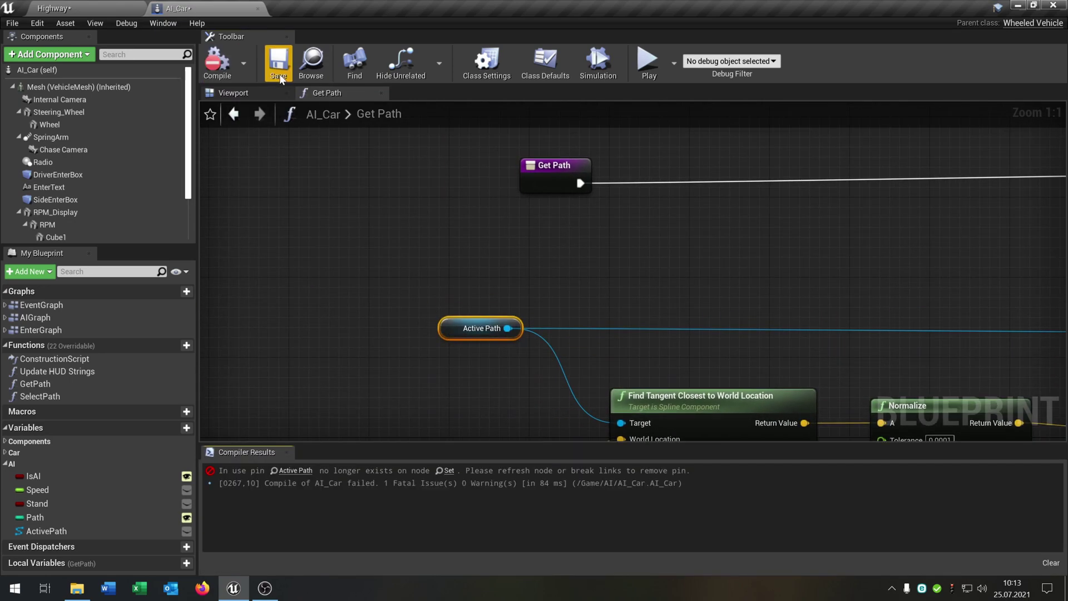
pyautogui.click(279, 72)
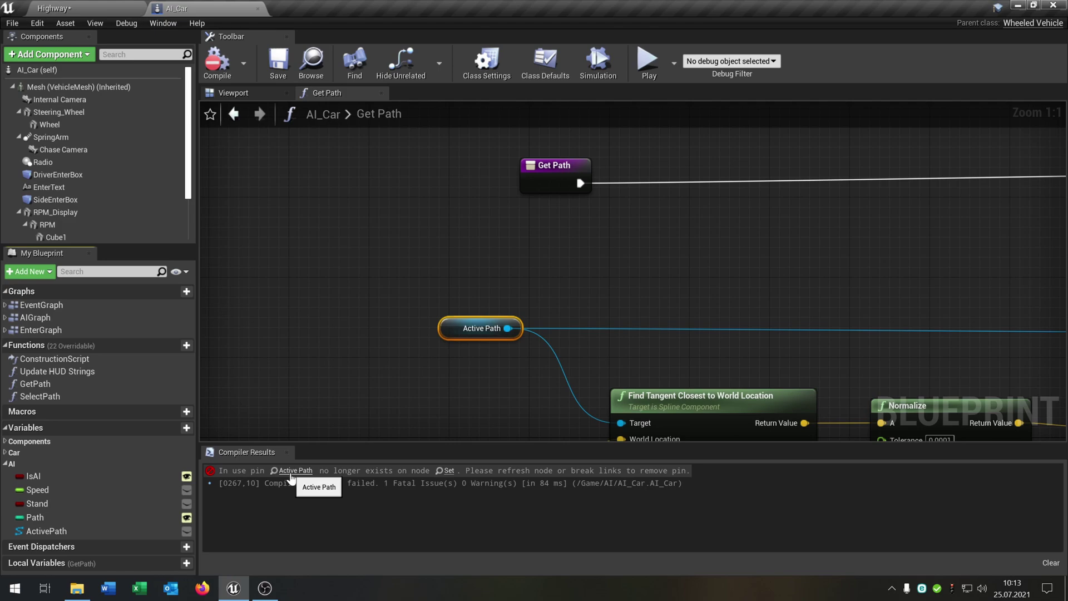
pyautogui.click(292, 473)
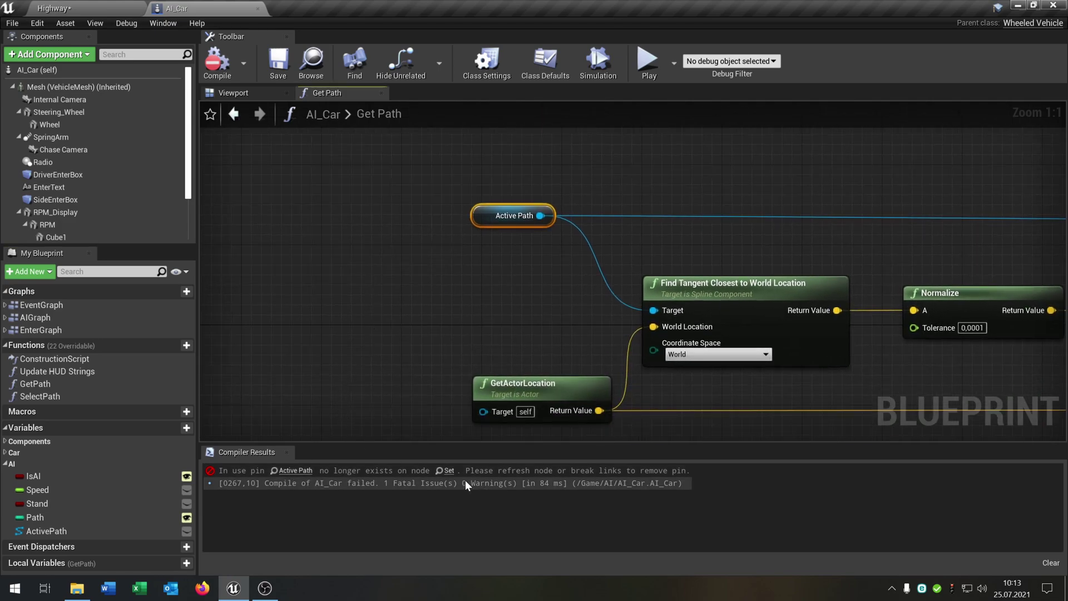
pyautogui.click(449, 470)
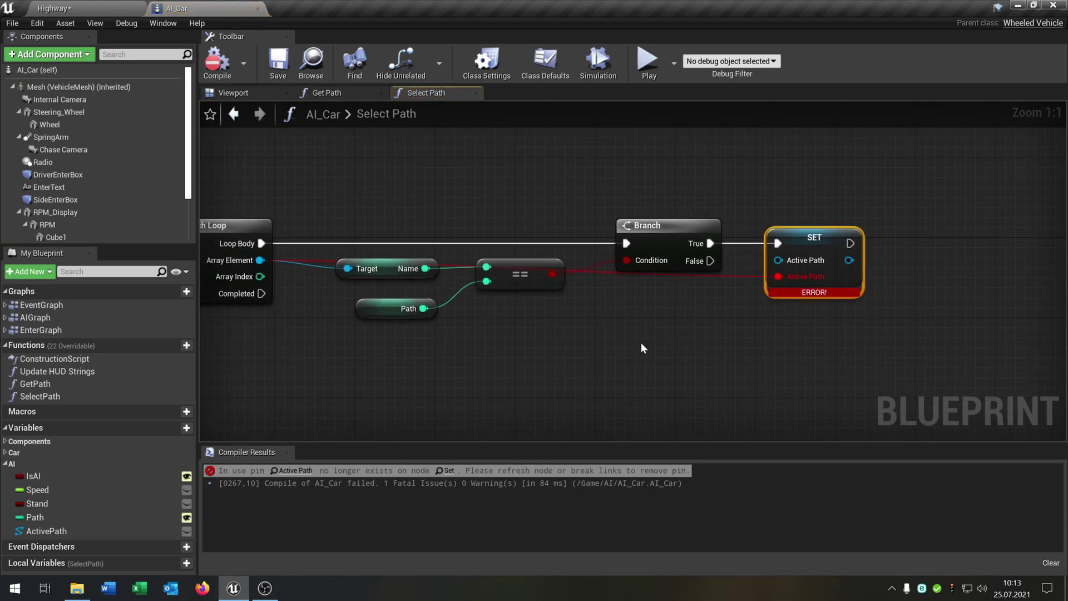
# Step: Close the Select Path graph, delete the SelectPath function from AI_Car, and compile and save the blueprint
pyautogui.click(475, 93)
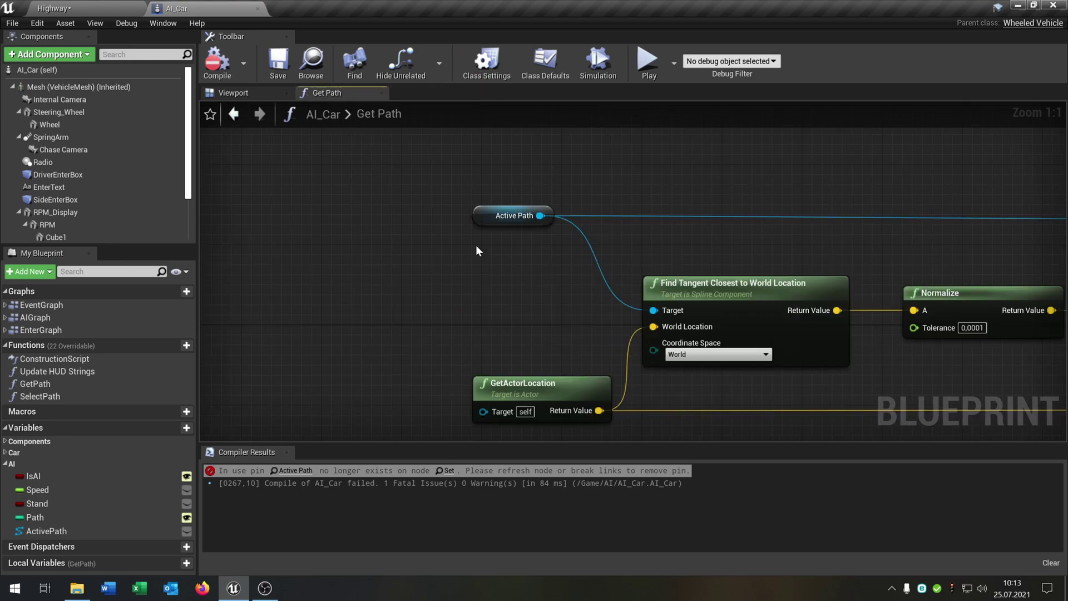
pyautogui.click(60, 396)
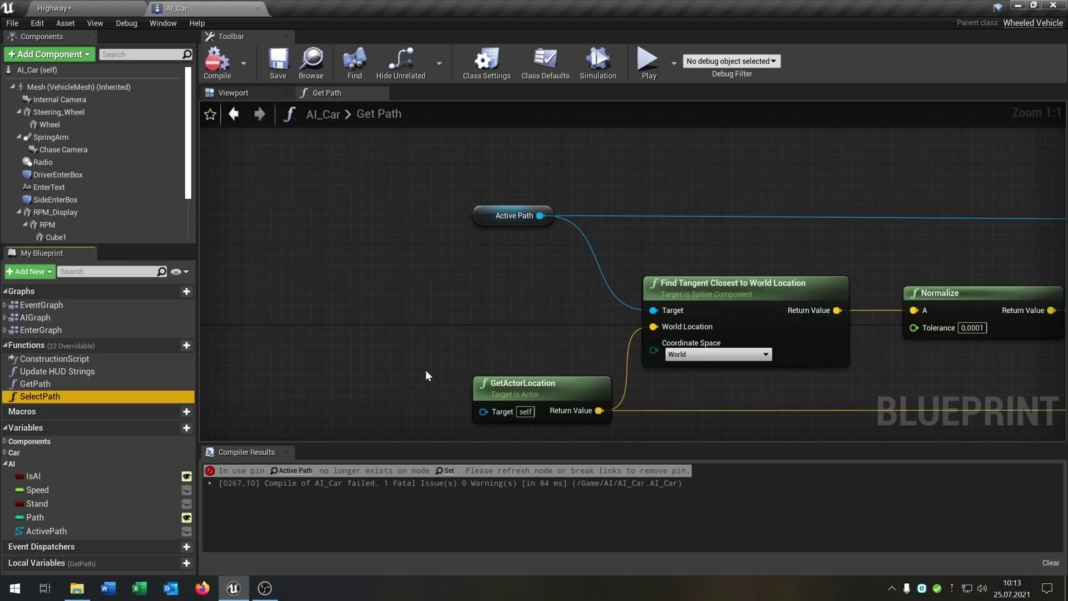
pyautogui.press('Delete')
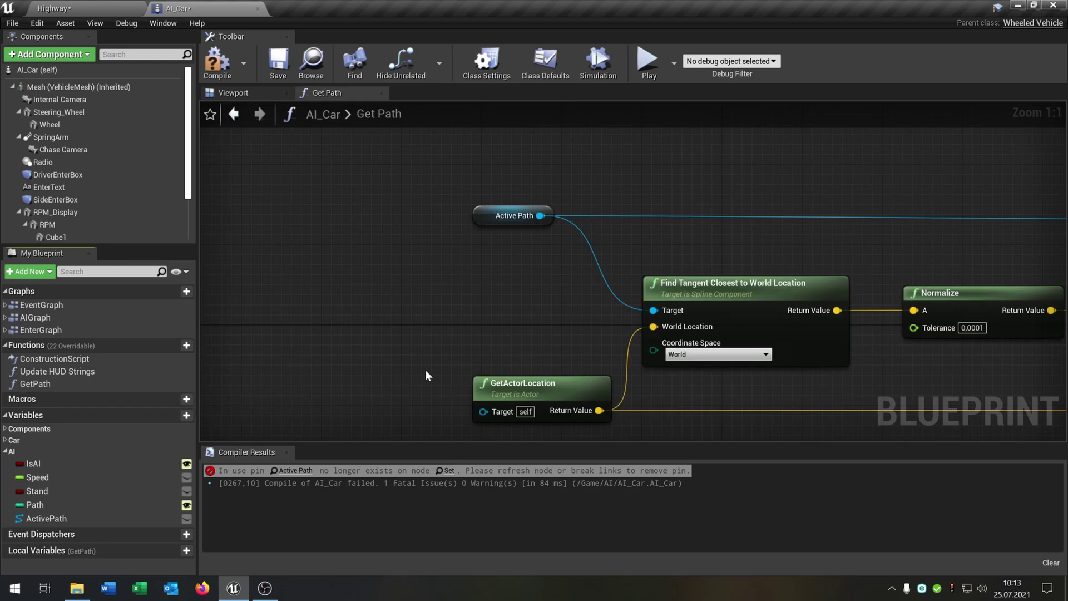
pyautogui.click(221, 65)
pyautogui.click(282, 66)
# Step: Replace the broken Select Path node in Start AI with a direct link from Branch False to the SET Is AI node, then compile and save
pyautogui.click(512, 474)
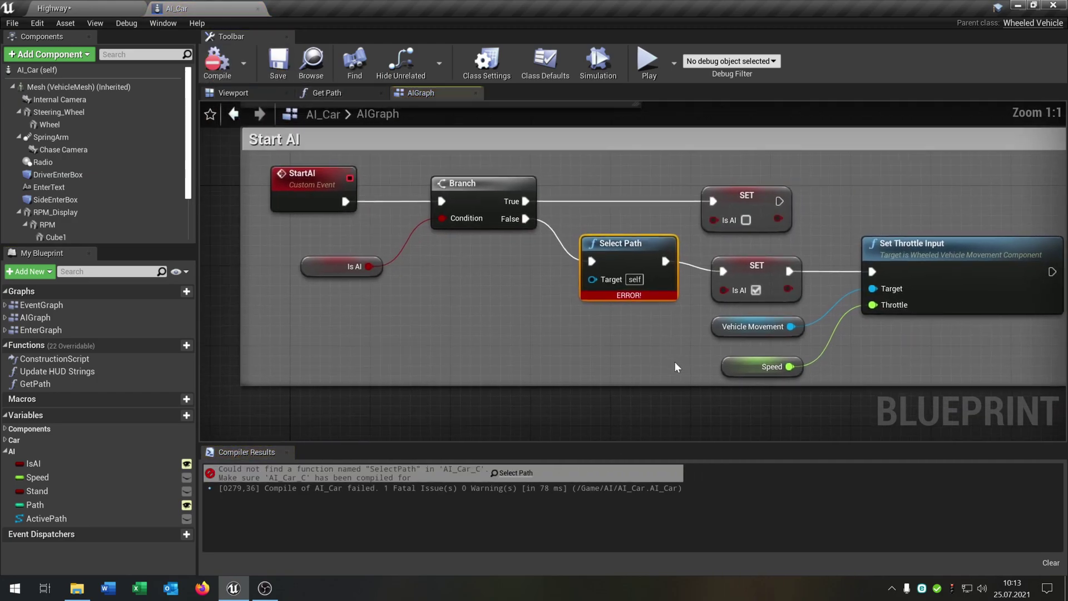
pyautogui.click(515, 325)
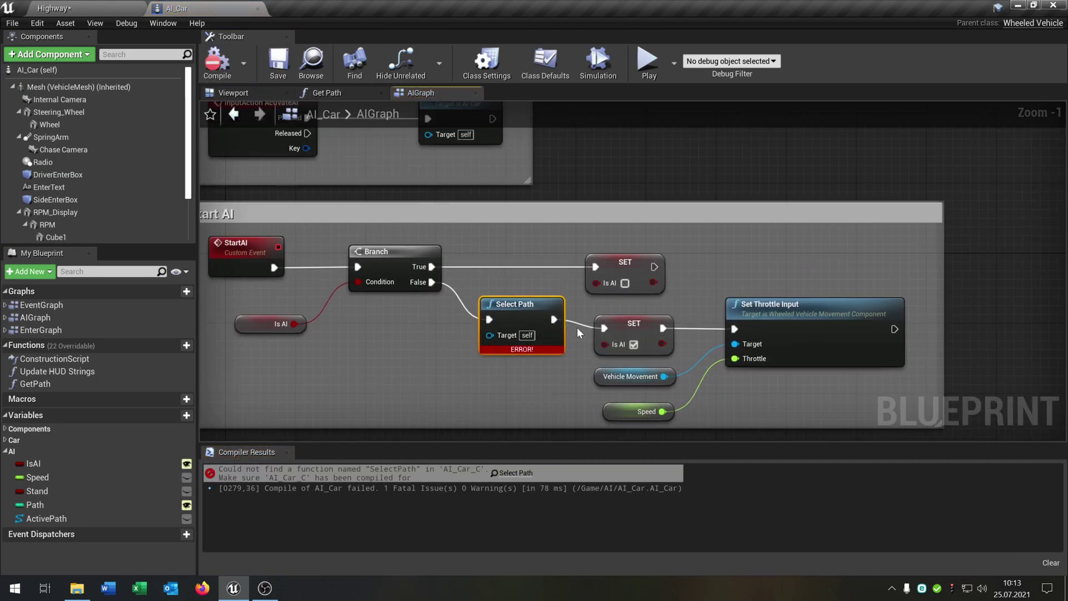
pyautogui.press('Delete')
pyautogui.moveTo(432, 283); pyautogui.dragTo(605, 329)
pyautogui.click(222, 81)
pyautogui.click(280, 72)
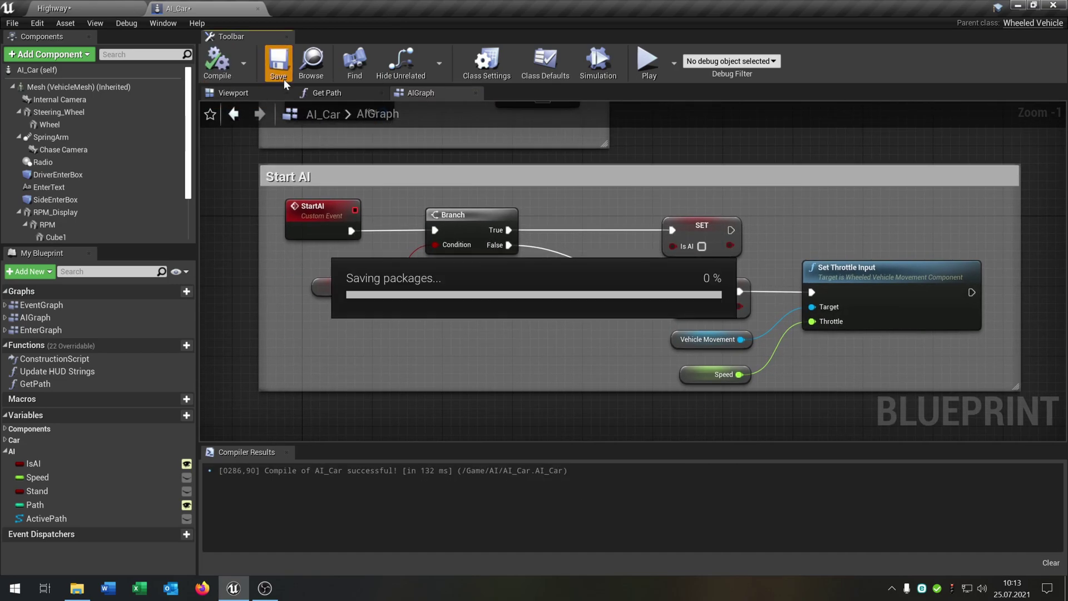
pyautogui.click(287, 452)
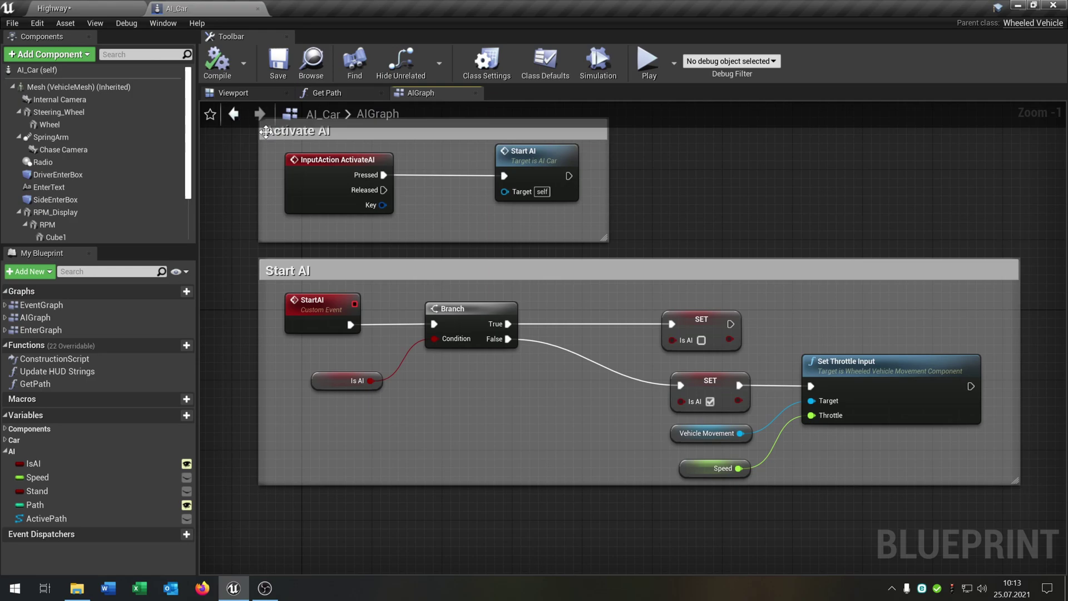
# Step: Set the Y scale of both the DriverEnterBox and SideEnterBox components to 1
pyautogui.click(239, 95)
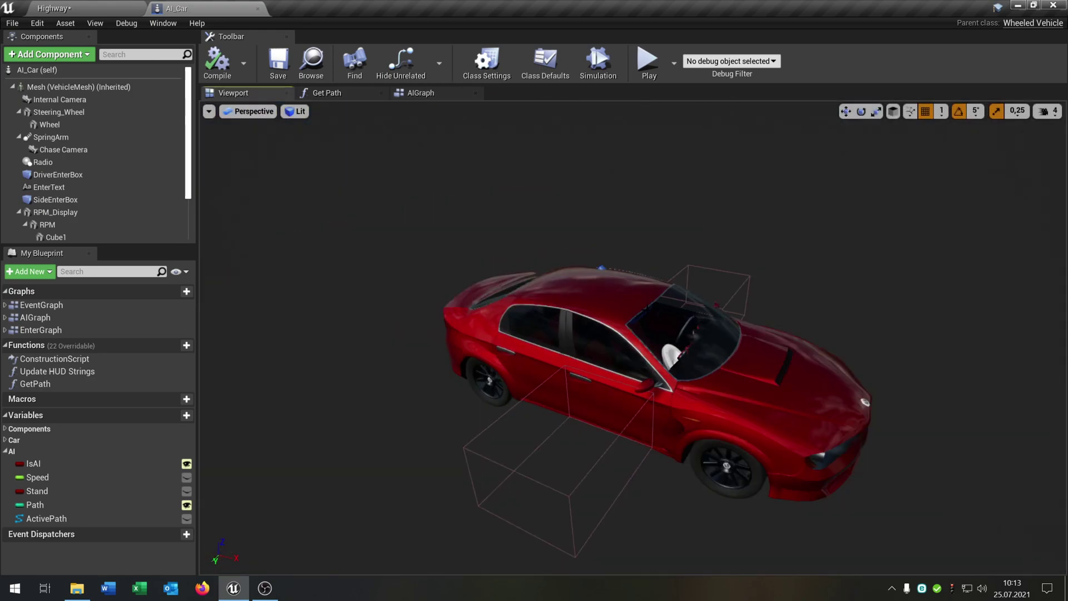
pyautogui.moveTo(625, 306)
pyautogui.mouseDown(button='right')
pyautogui.moveTo(528, 312)
pyautogui.moveTo(625, 305)
pyautogui.mouseUp(button='right')
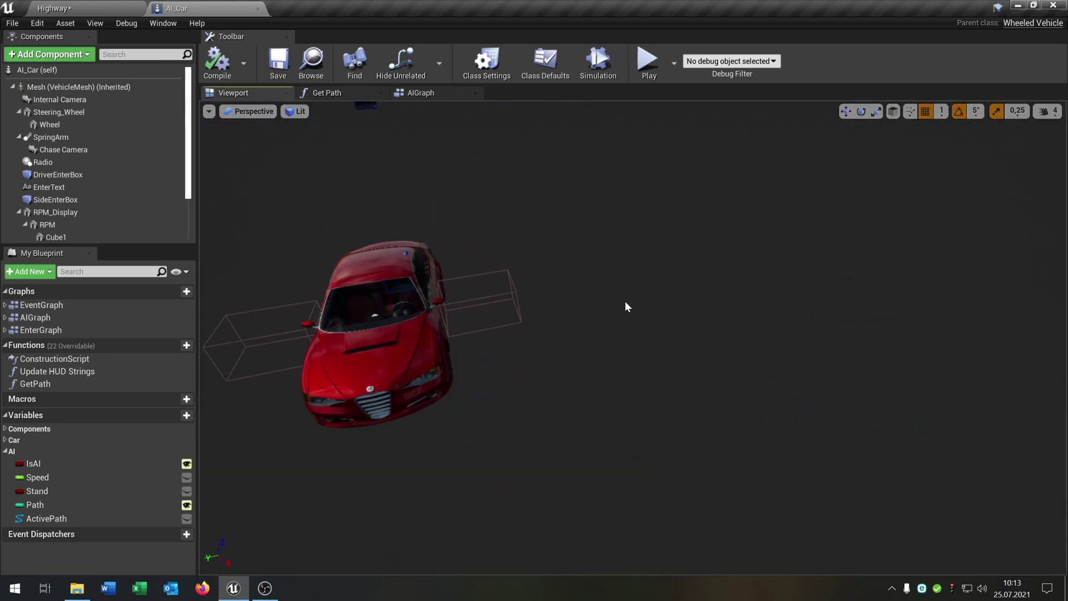
pyautogui.click(101, 176)
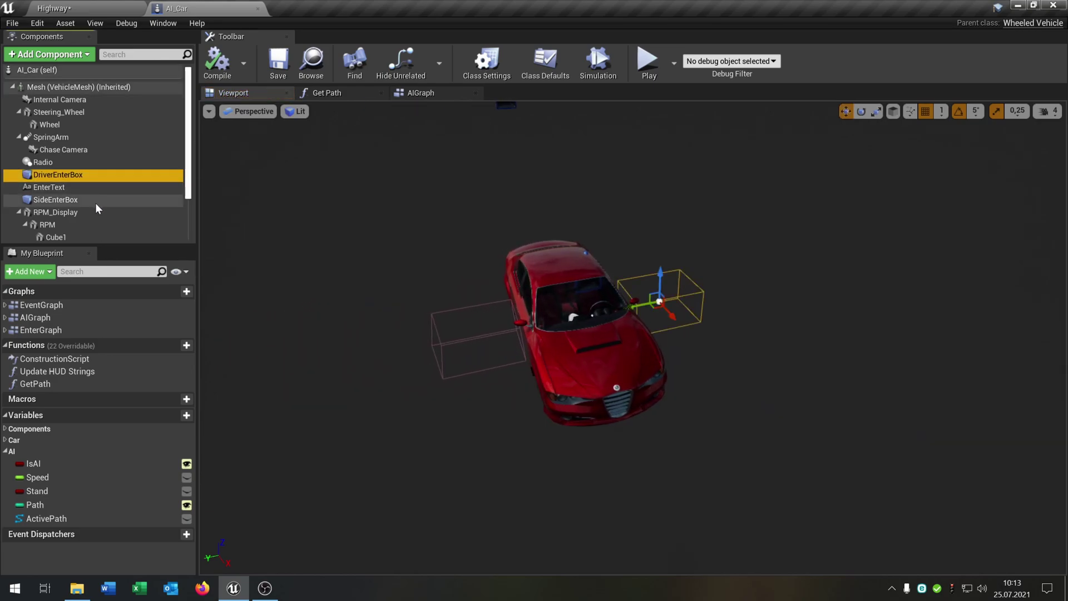
pyautogui.keyDown('ctrl'); pyautogui.click(95, 200); pyautogui.keyUp('ctrl')
pyautogui.click(163, 24)
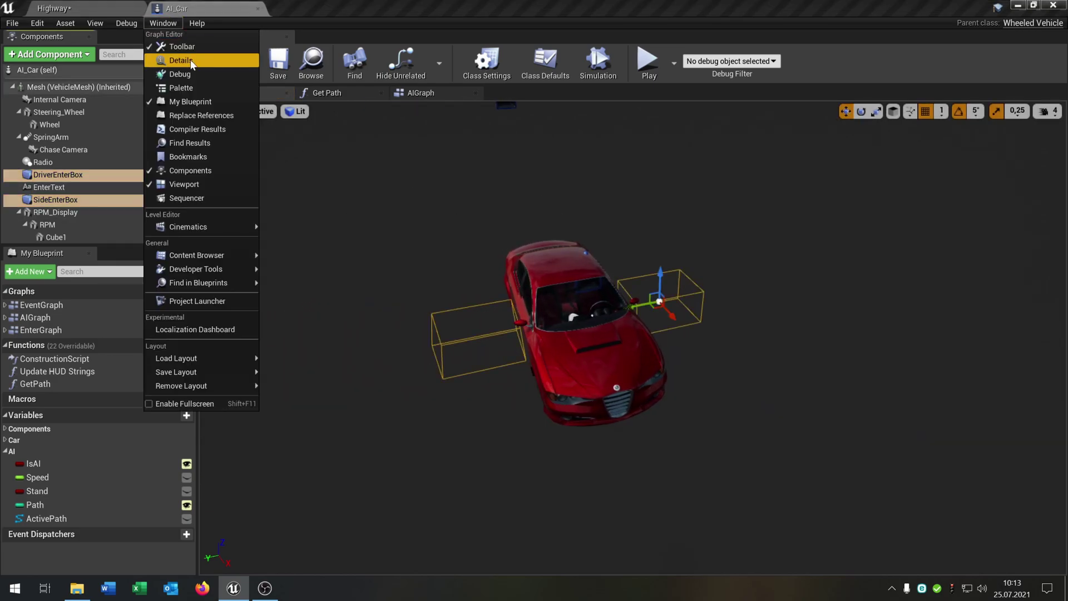
pyautogui.click(191, 59)
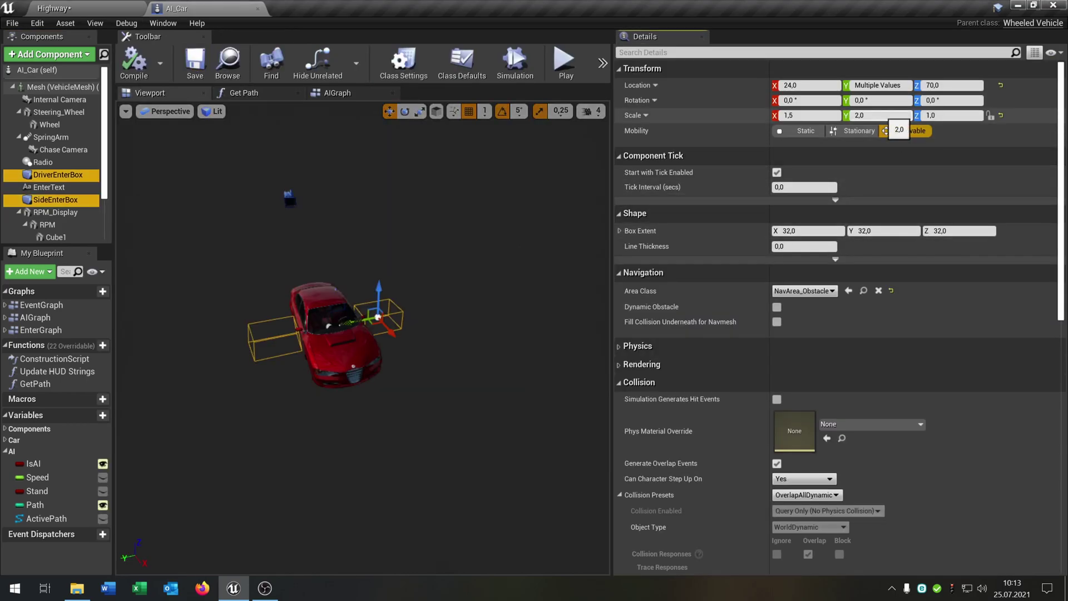
pyautogui.click(885, 115)
pyautogui.write('1')
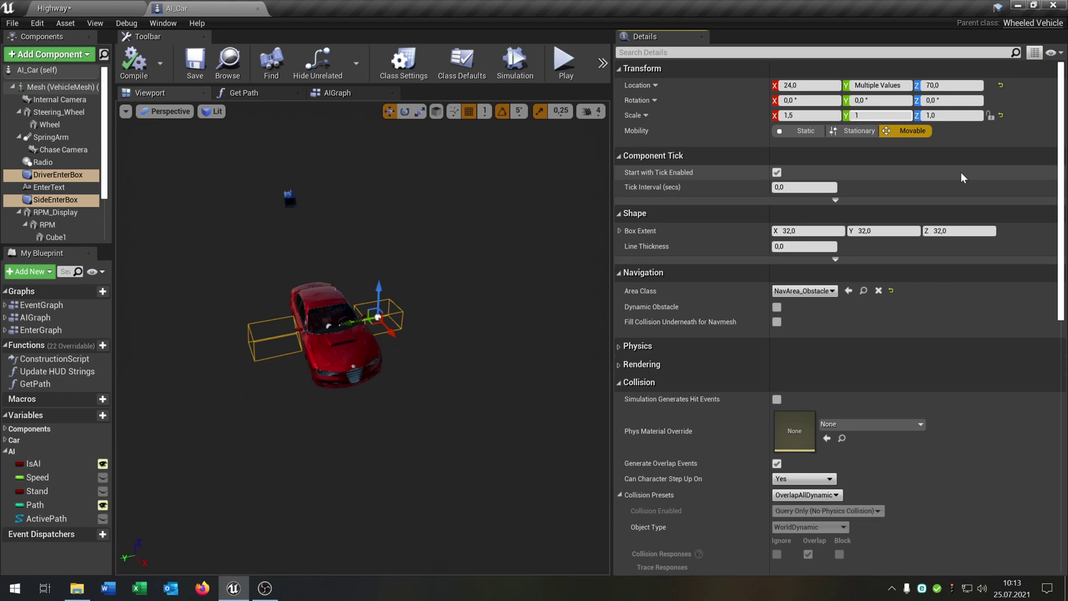
pyautogui.press('Return')
# Step: Move the DriverEnterBox sideways so it sits against the driver's door of the car
pyautogui.scroll(5, 362, 334)
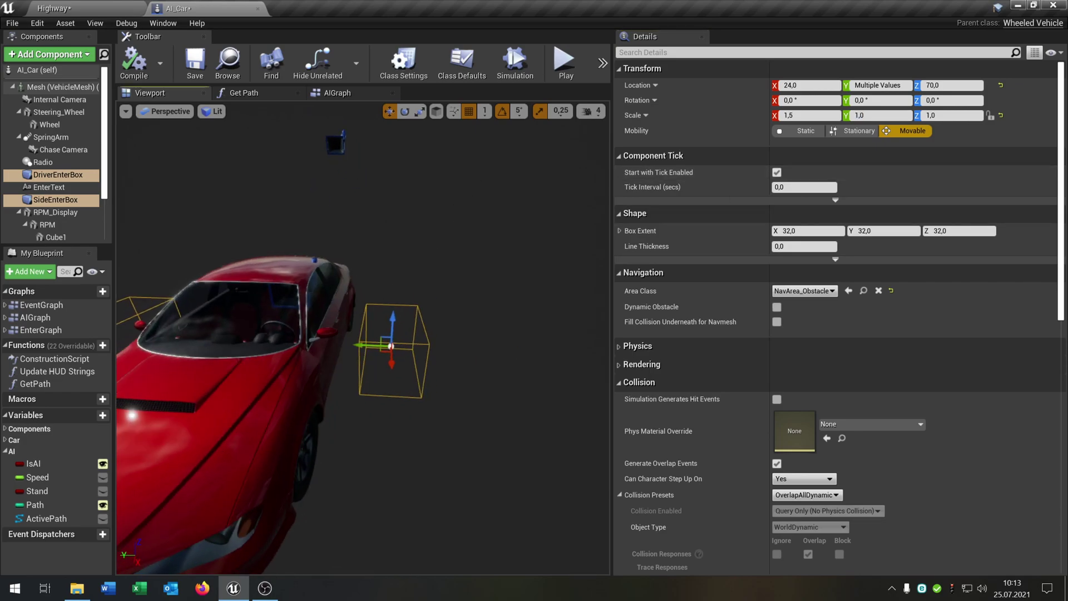
pyautogui.moveTo(361, 334); pyautogui.dragTo(373, 333, button='right')
pyautogui.press('d')
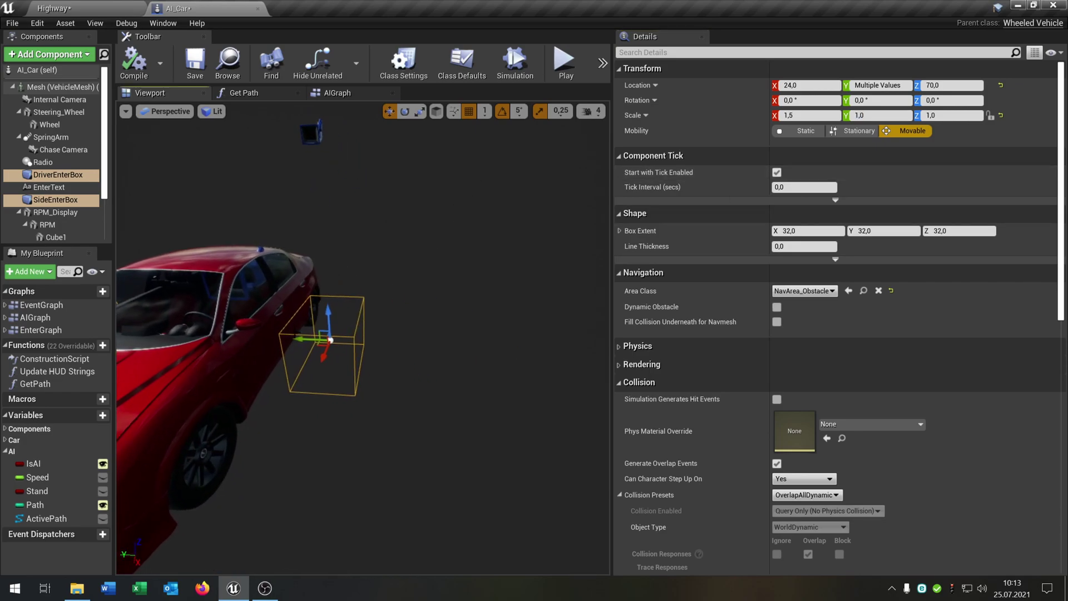
pyautogui.click(701, 37)
pyautogui.moveTo(590, 340); pyautogui.dragTo(561, 331)
pyautogui.click(489, 323)
# Step: Move the SideEnterBox sideways so it sits against the car's passenger door, then compile, save and close the AI_Car blueprint
pyautogui.click(163, 200)
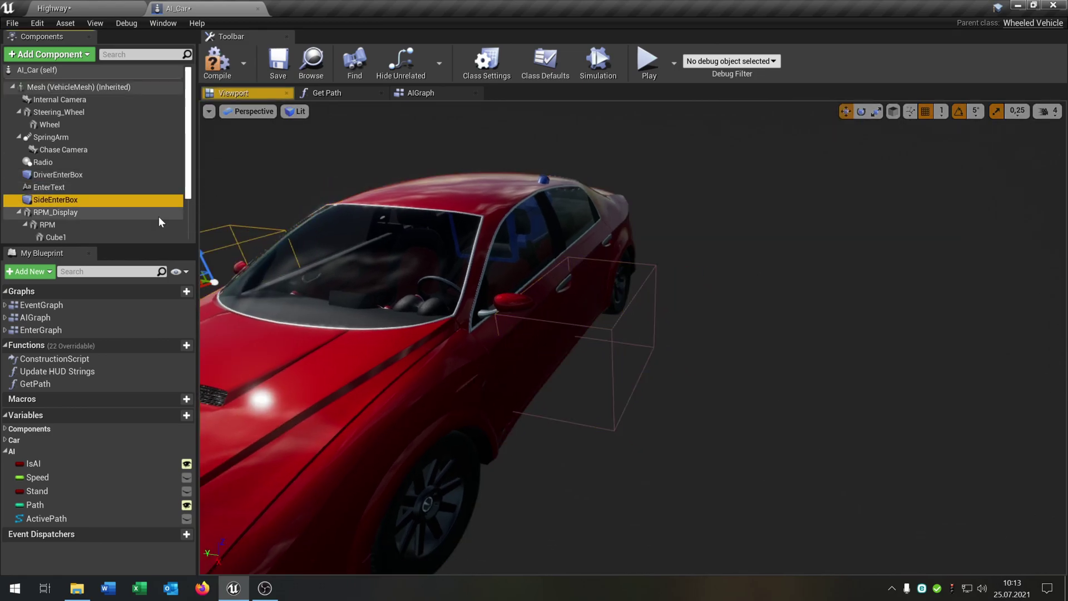
pyautogui.press('a')
pyautogui.moveTo(282, 208); pyautogui.dragTo(345, 234, button='right')
pyautogui.moveTo(443, 254); pyautogui.dragTo(565, 218)
pyautogui.click(217, 61)
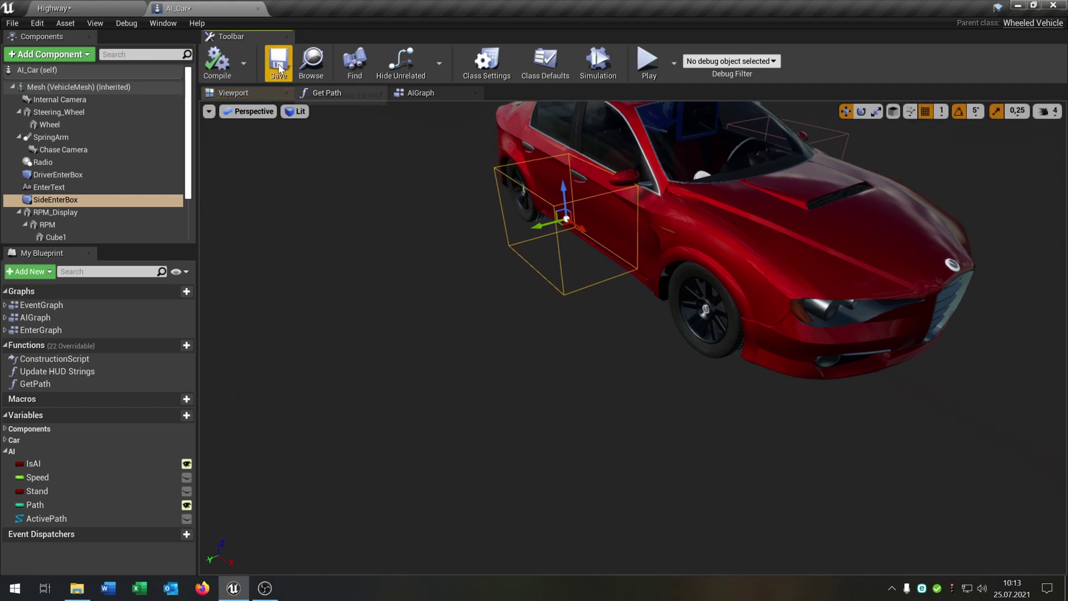
pyautogui.click(279, 64)
pyautogui.click(258, 9)
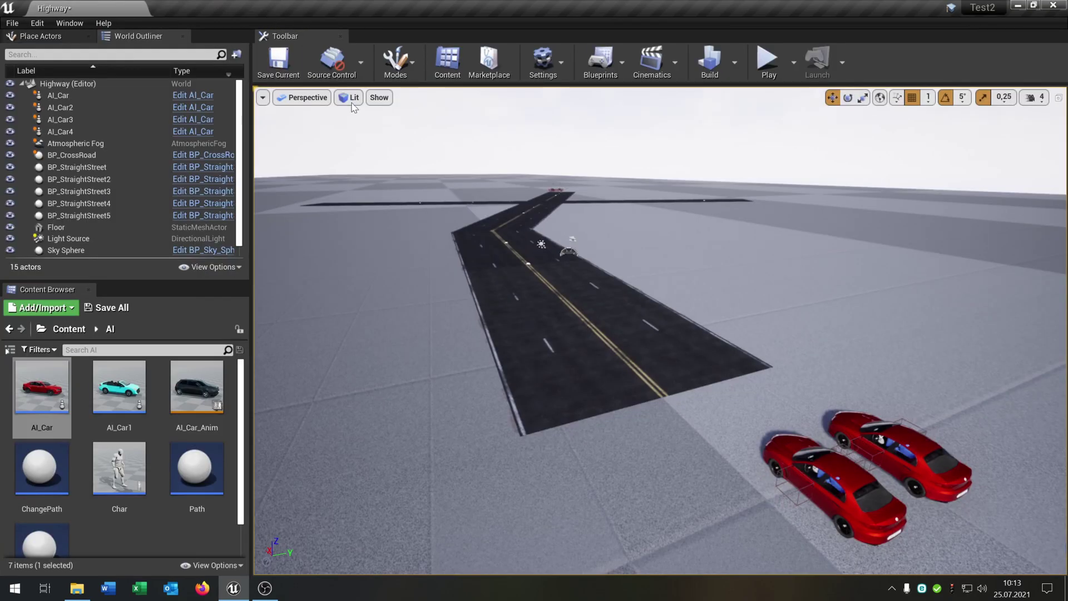
# Step: Open the BP_StraightStreet blueprint from the Blueprints subfolder of the Street content folder
pyautogui.click(77, 332)
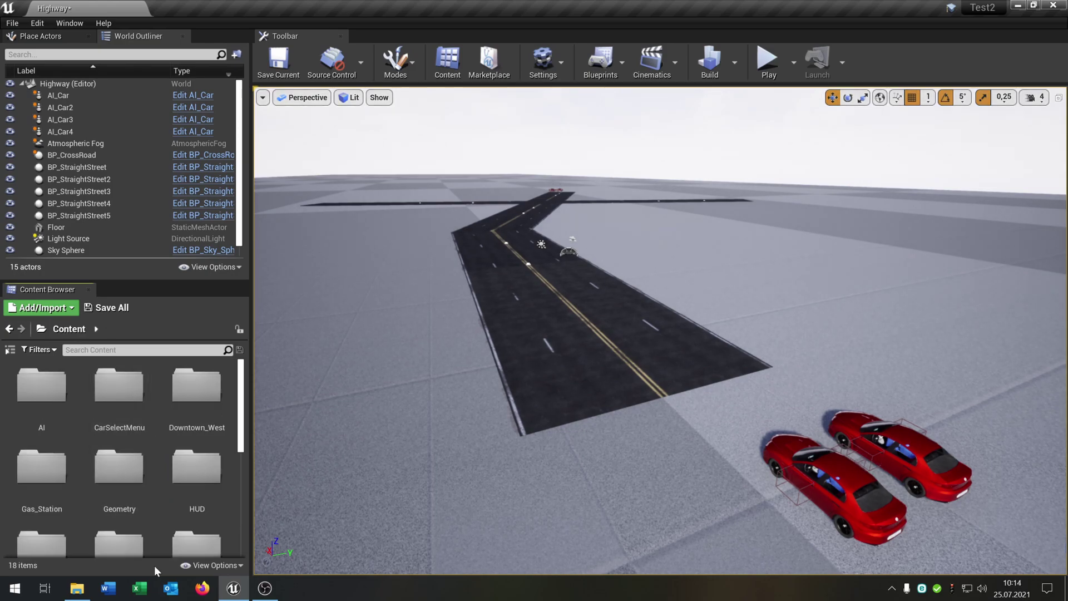
pyautogui.scroll(-5, 137, 469)
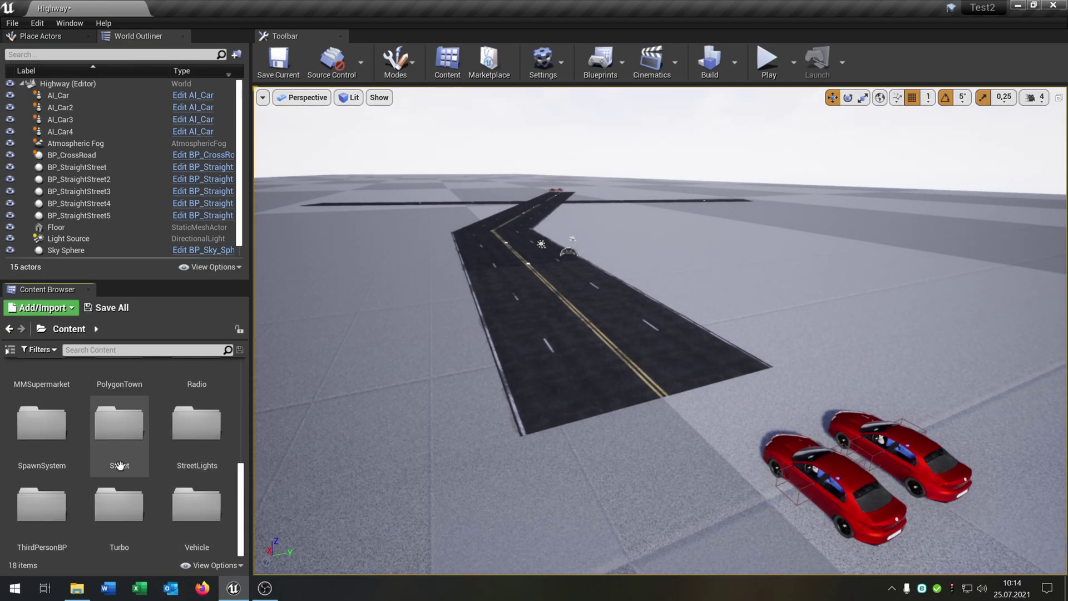
pyautogui.doubleClick(114, 464)
pyautogui.doubleClick(55, 379)
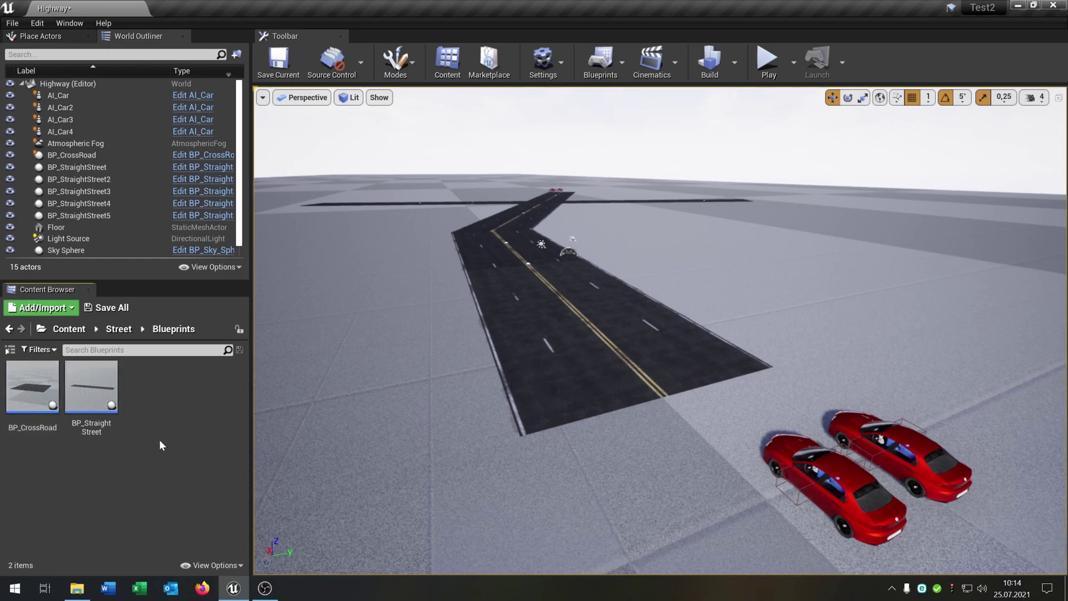
pyautogui.doubleClick(97, 389)
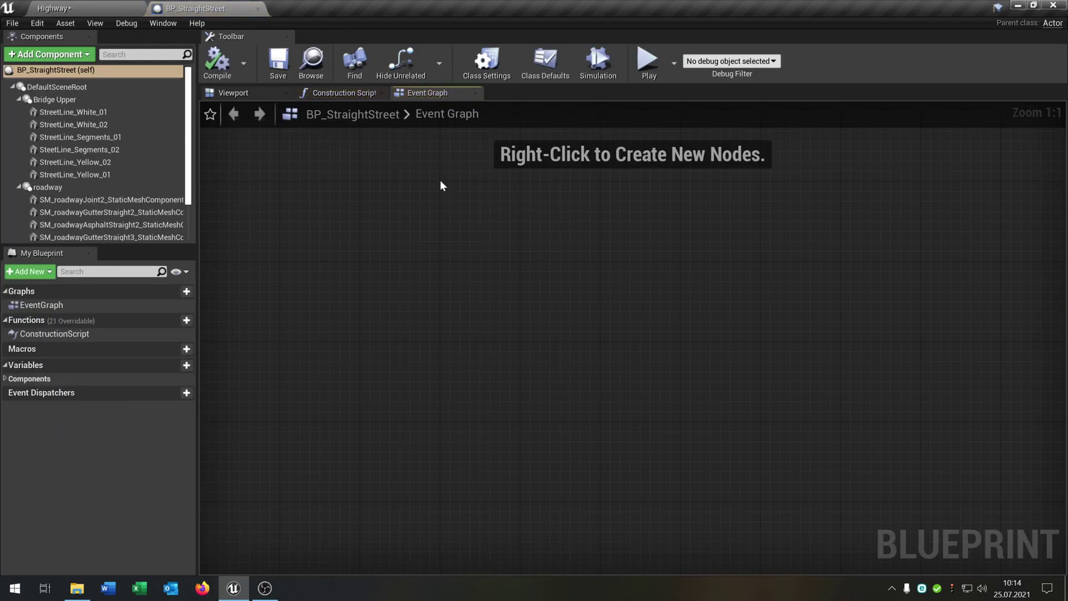
# Step: Show the street model in the blueprint's 3D view, collapse the Bridge Upper and roadway components, and close the Construction Script
pyautogui.click(234, 93)
pyautogui.moveTo(476, 219); pyautogui.dragTo(520, 280, button='right')
pyautogui.click(19, 99)
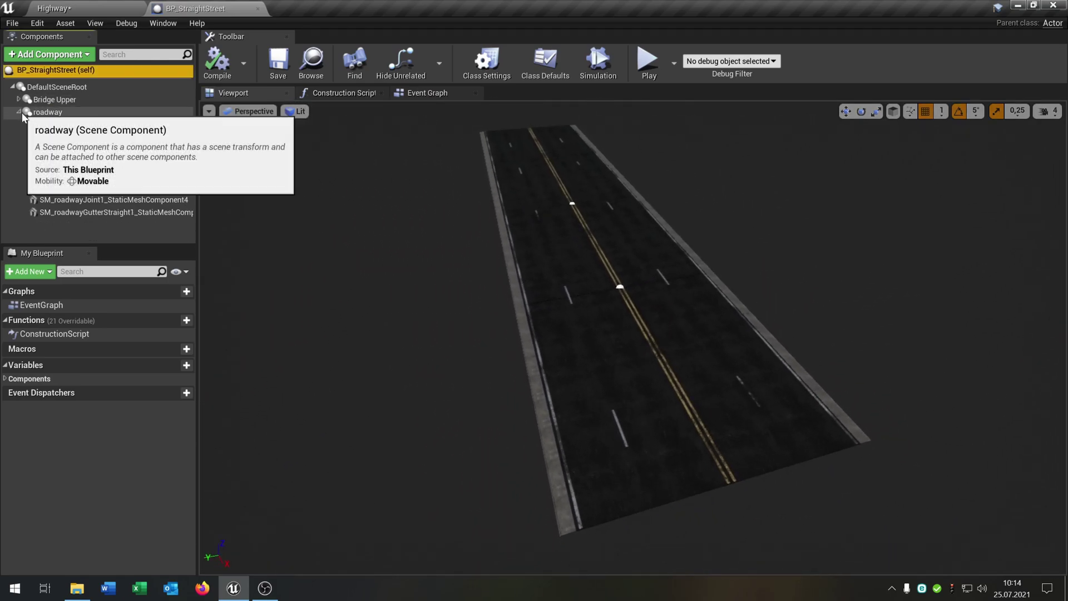
pyautogui.click(19, 112)
pyautogui.click(382, 94)
# Step: Add a box collision component, move it about 2,700 units along the road to one end of a lane, then compile and save
pyautogui.click(49, 54)
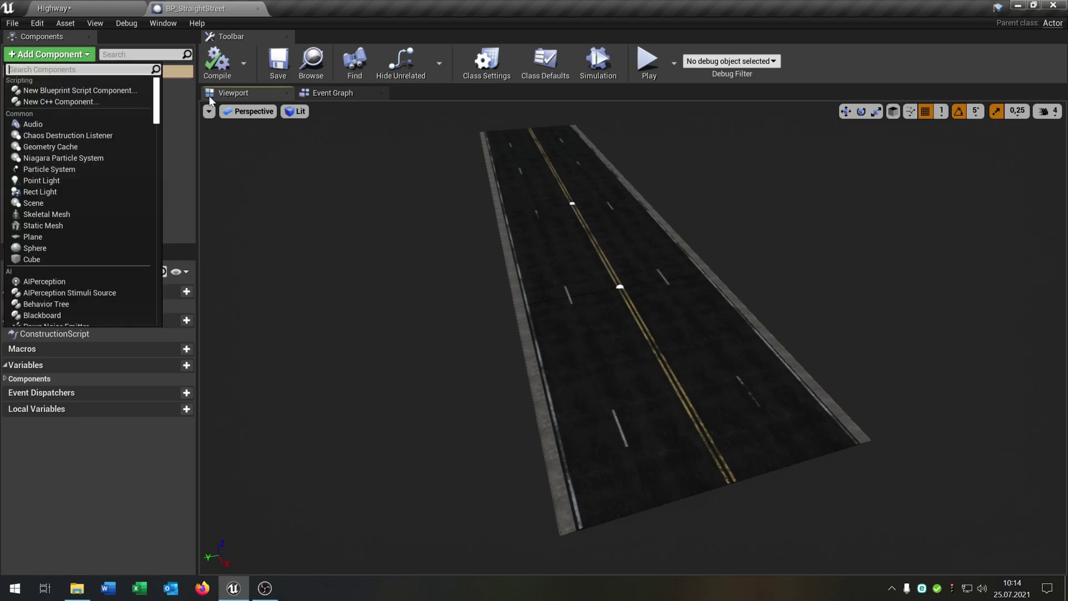
pyautogui.write('box')
pyautogui.press('Return')
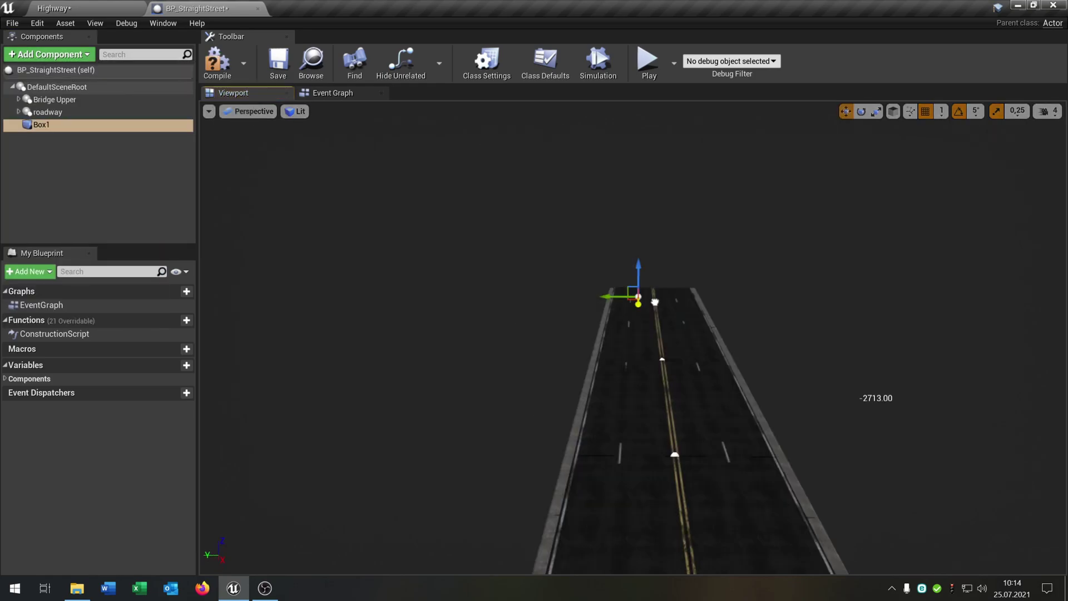
pyautogui.moveTo(655, 304); pyautogui.dragTo(654, 296)
pyautogui.moveTo(655, 295); pyautogui.dragTo(678, 341, button='middle')
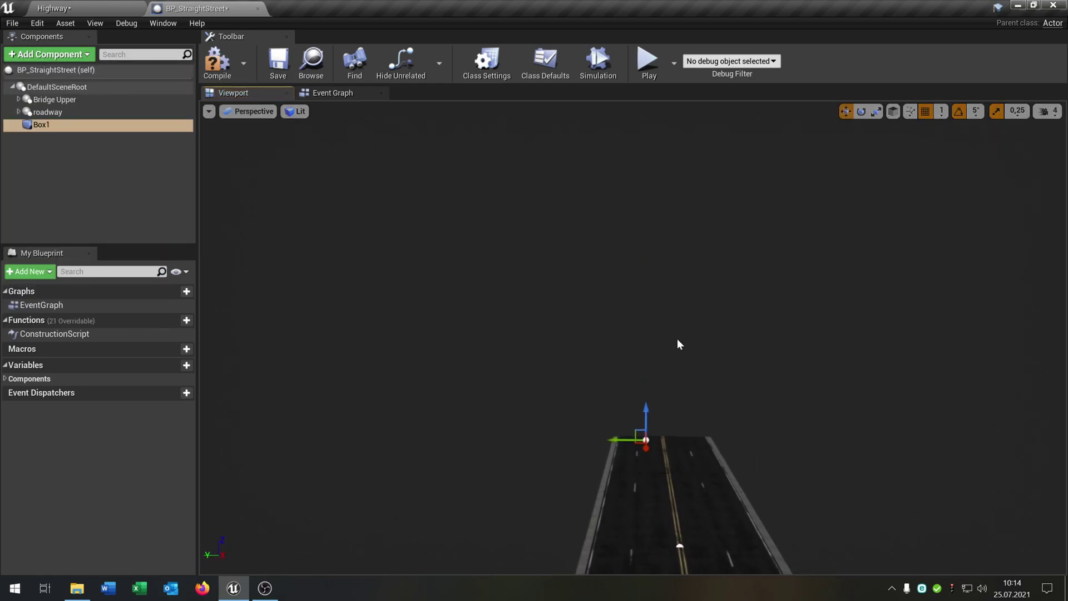
pyautogui.click(228, 68)
pyautogui.click(276, 62)
# Step: Widen Box1 across its lane and shift it closer to the road's end edge, then compile and save the blueprint
pyautogui.click(125, 9)
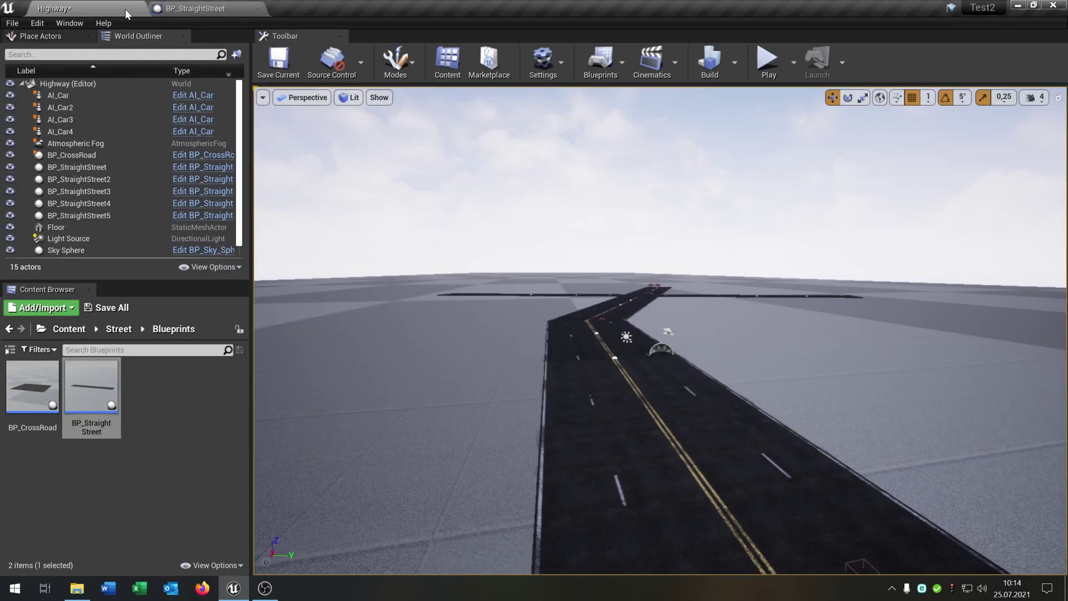
pyautogui.click(210, 7)
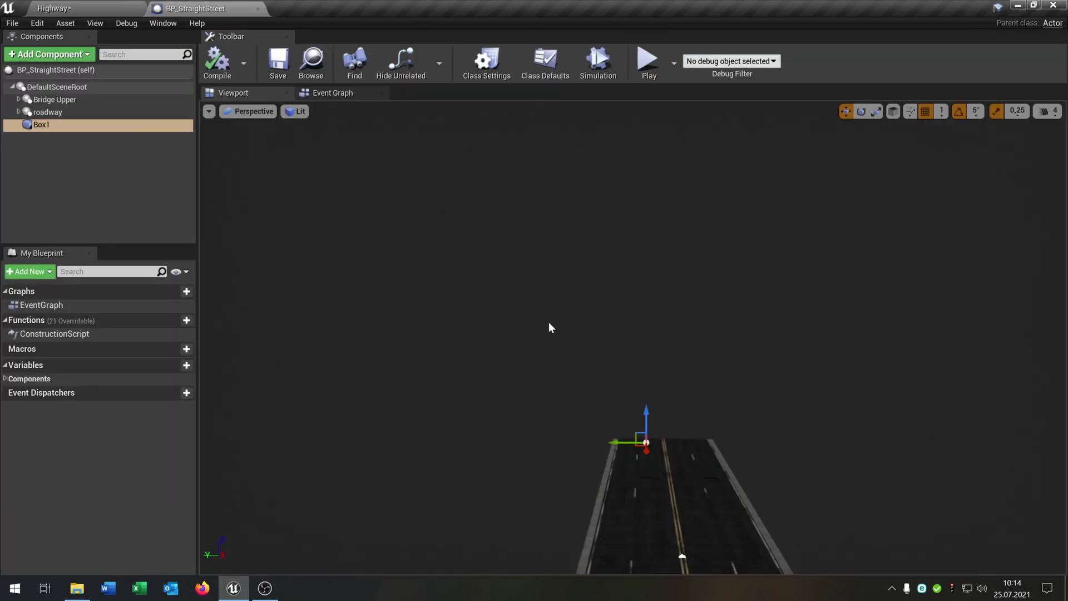
pyautogui.moveTo(549, 323); pyautogui.dragTo(473, 339, button='right')
pyautogui.press('w')
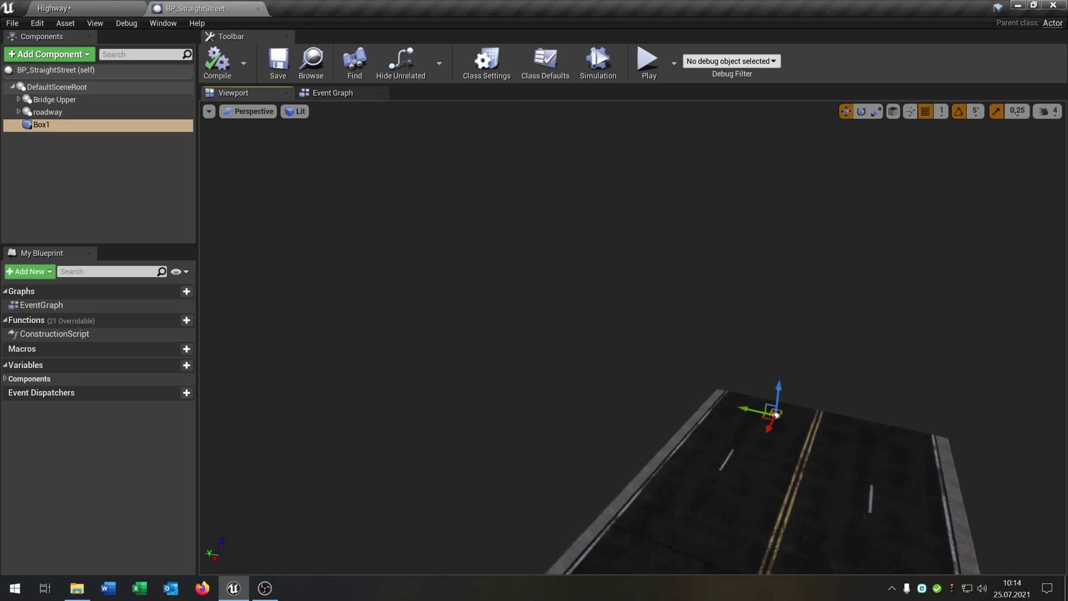
pyautogui.press('d')
pyautogui.moveTo(640, 304); pyautogui.dragTo(562, 293, button='right')
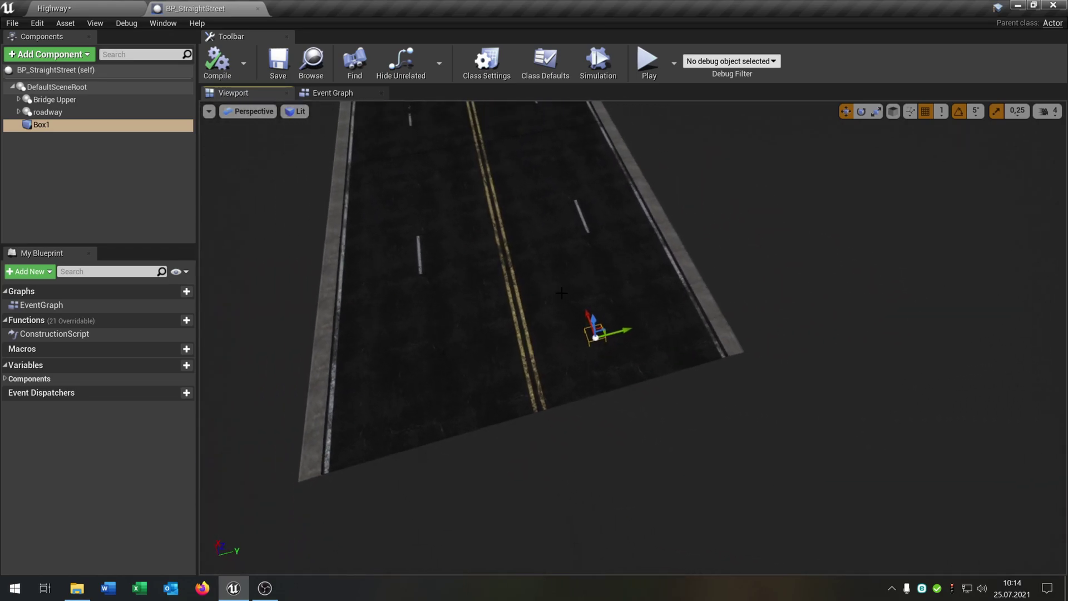
pyautogui.press('e')
pyautogui.press('r')
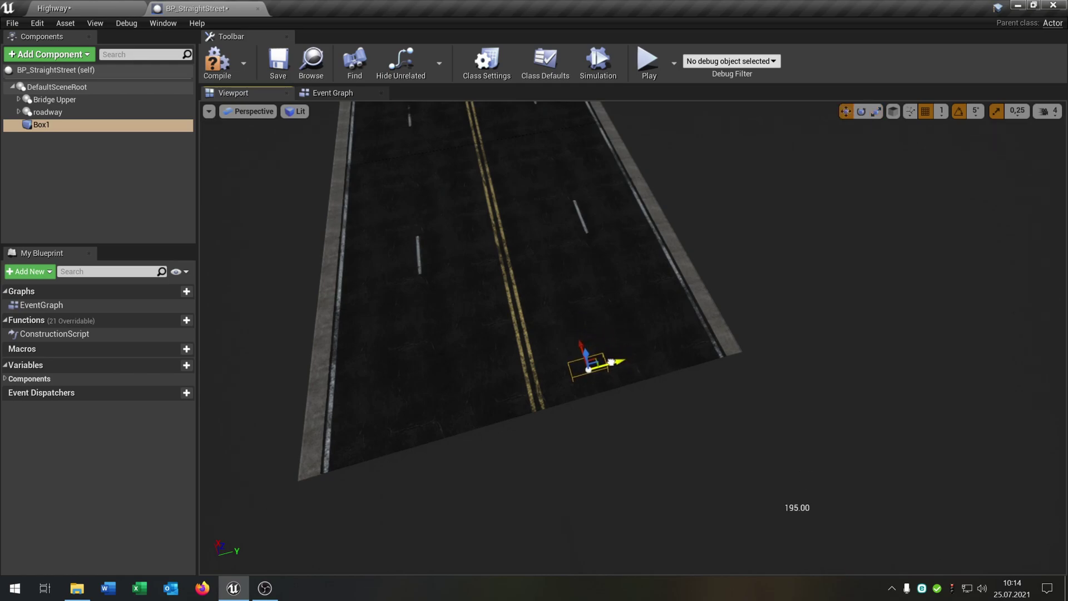
pyautogui.press('F7')
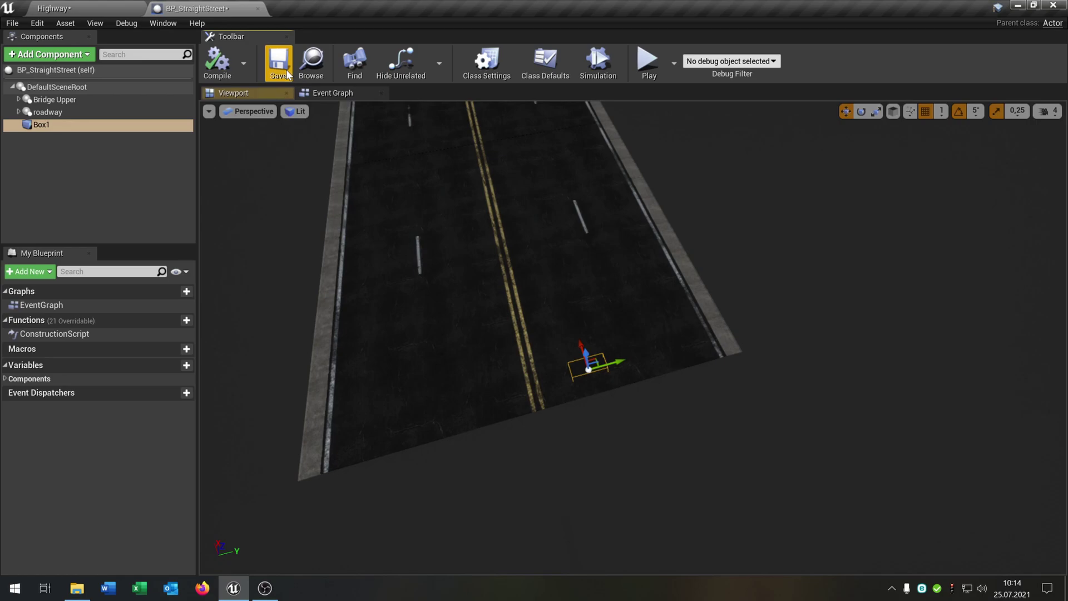
pyautogui.click(286, 69)
# Step: Inspect the placed street sections in the Highway level and return to the BP_StraightStreet blueprint
pyautogui.click(69, 9)
pyautogui.moveTo(651, 287); pyautogui.dragTo(536, 362, button='right')
pyautogui.press('s')
pyautogui.press('a')
pyautogui.moveTo(630, 334); pyautogui.dragTo(540, 268, button='right')
pyautogui.click(211, 8)
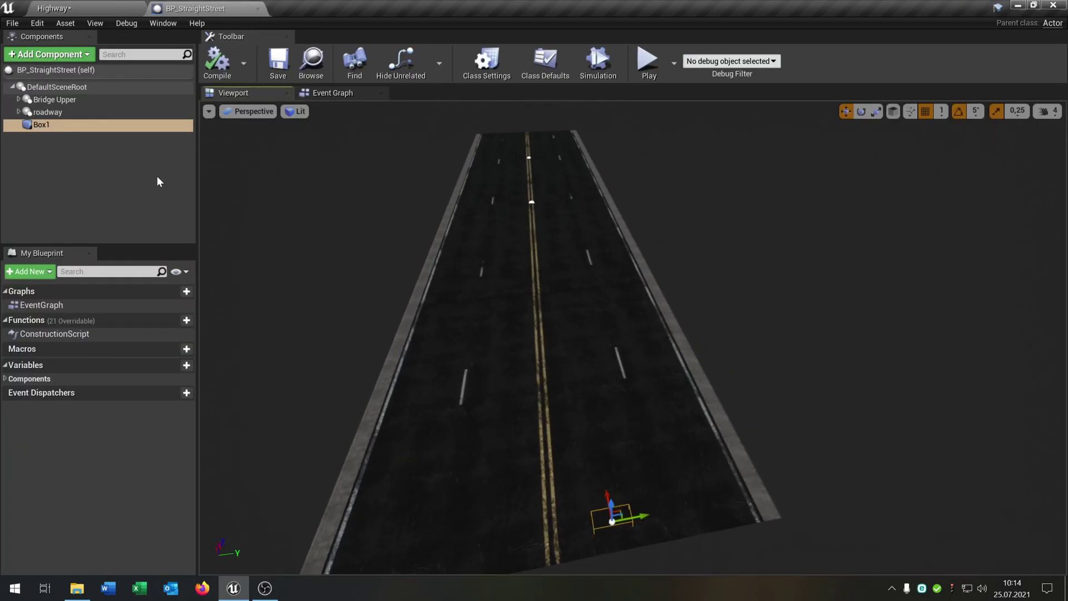
# Step: Add a Spline component to BP_StraightStreet and place its start at Box1
pyautogui.click(67, 54)
pyautogui.write('spline')
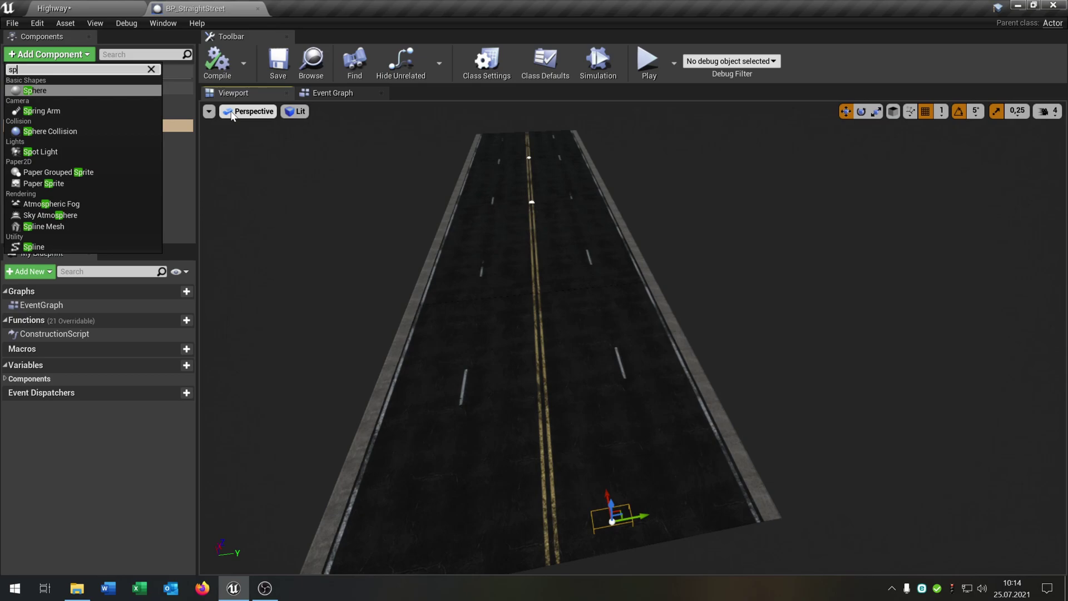
pyautogui.press('Down')
pyautogui.press('Return')
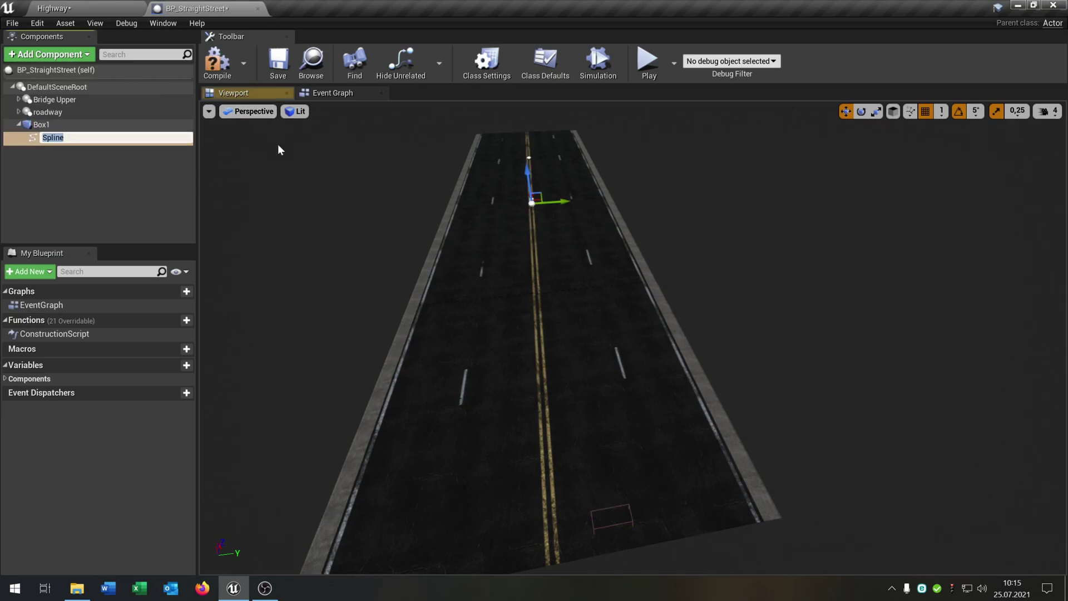
pyautogui.moveTo(604, 197); pyautogui.dragTo(661, 152, button='right')
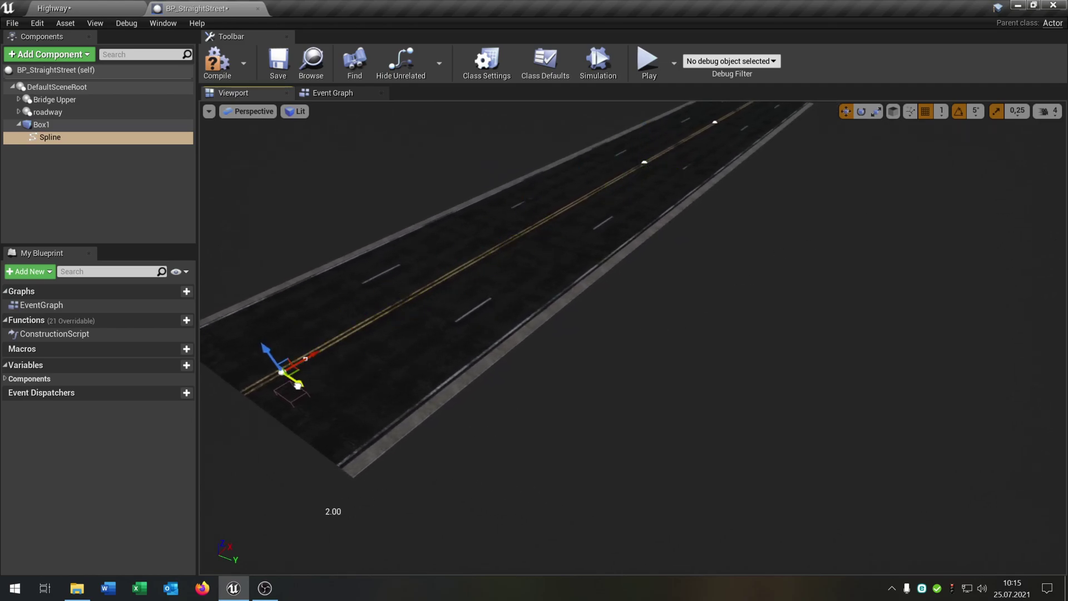
pyautogui.moveTo(324, 407); pyautogui.dragTo(387, 389, button='right')
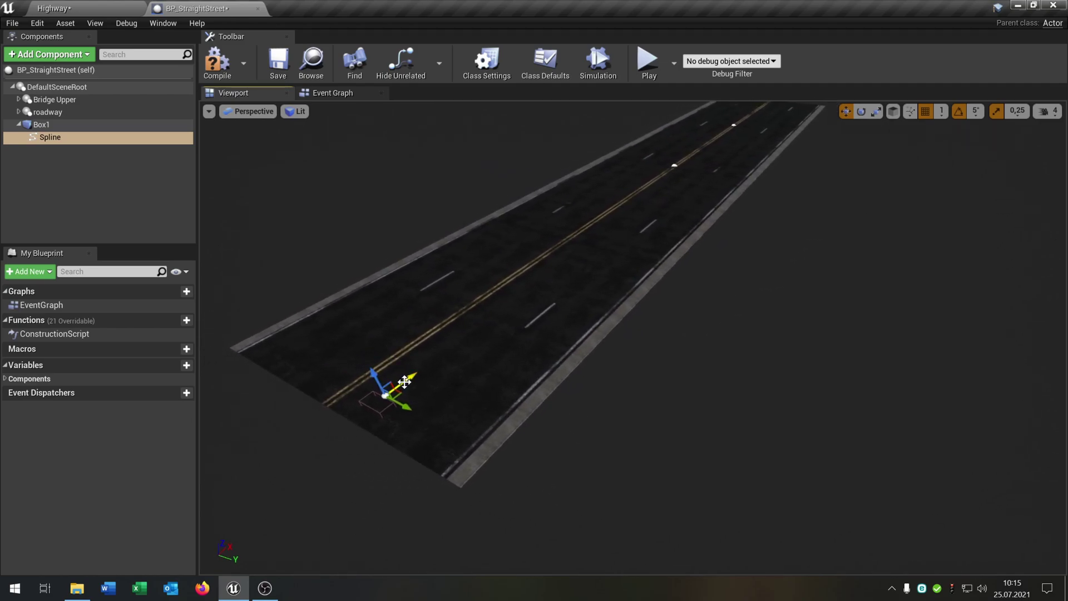
# Step: Stretch the spline's end point straight along the lane to the opposite end of the road
pyautogui.moveTo(430, 364); pyautogui.dragTo(773, 165)
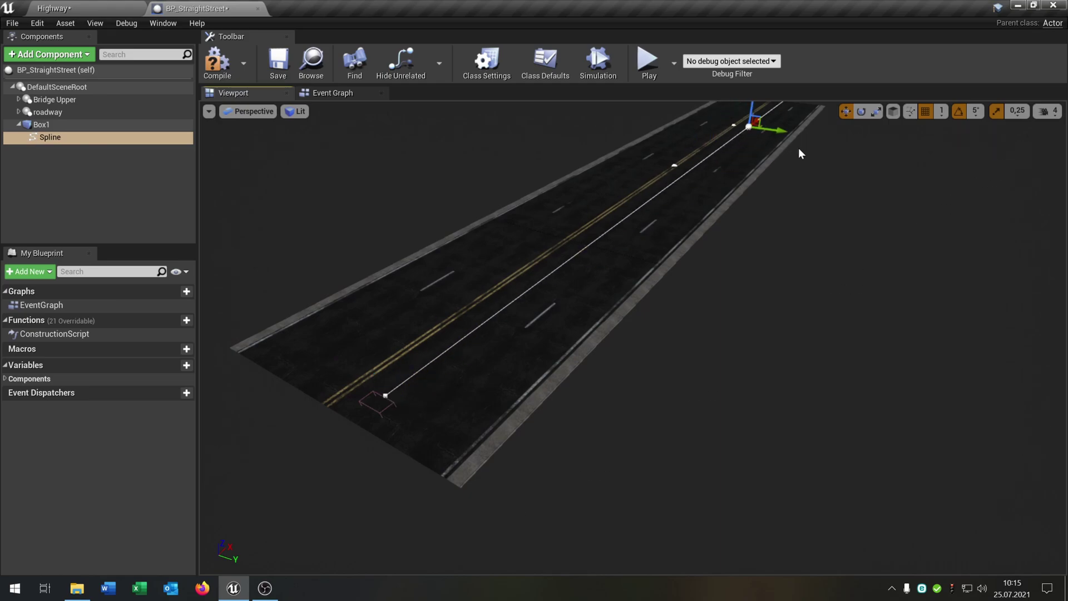
pyautogui.moveTo(799, 154); pyautogui.dragTo(743, 247, button='right')
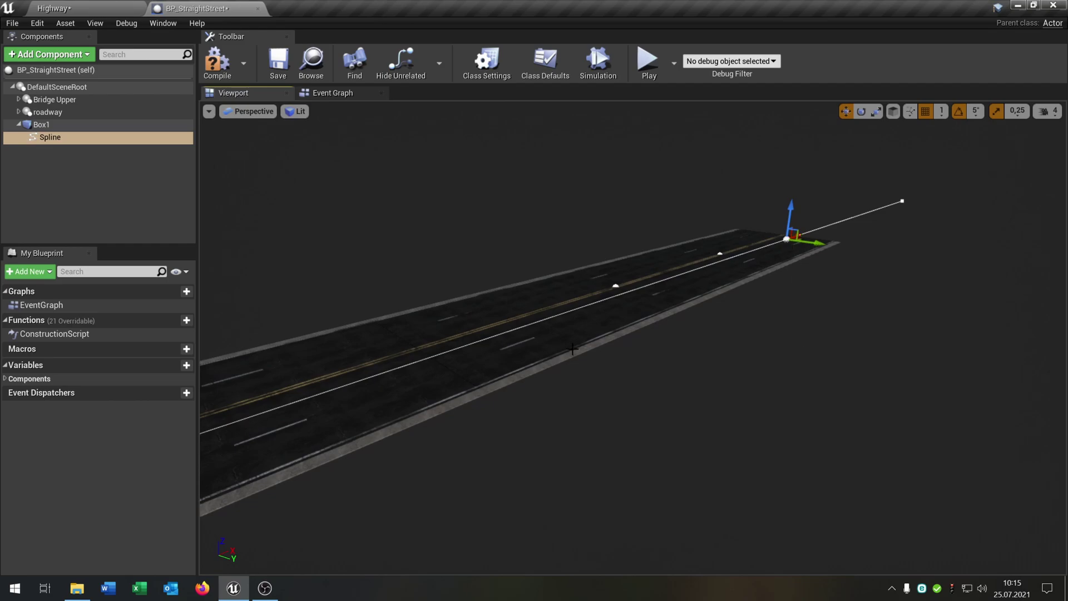
pyautogui.moveTo(572, 349); pyautogui.dragTo(605, 376, button='right')
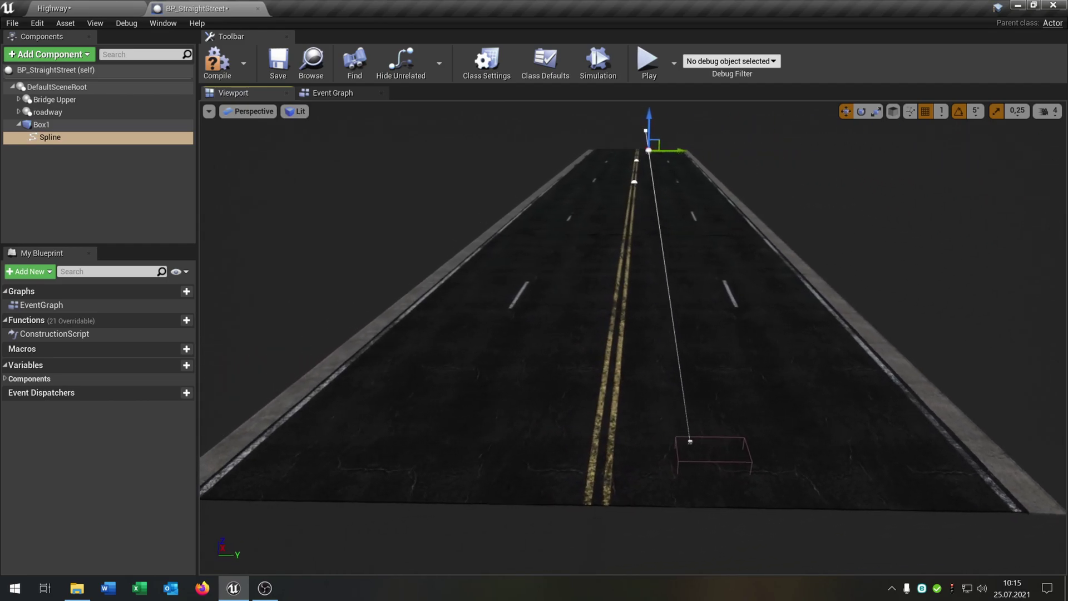
pyautogui.press('d')
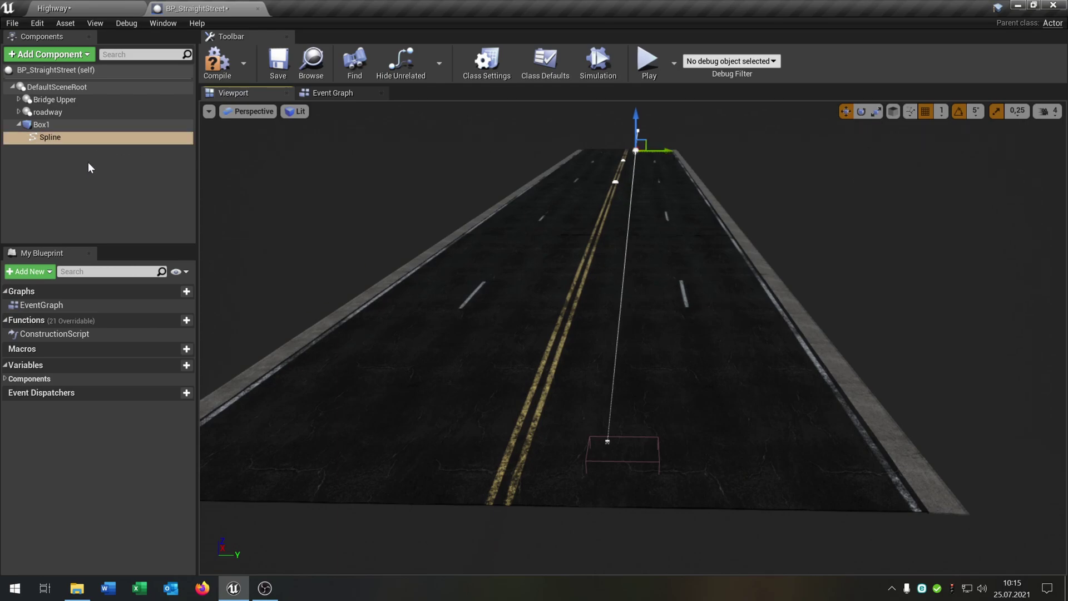
# Step: Reparent the Spline from Box1 to DefaultSceneRoot and shift it sideways to the middle of Box1, then compile and save
pyautogui.moveTo(88, 167); pyautogui.dragTo(54, 128)
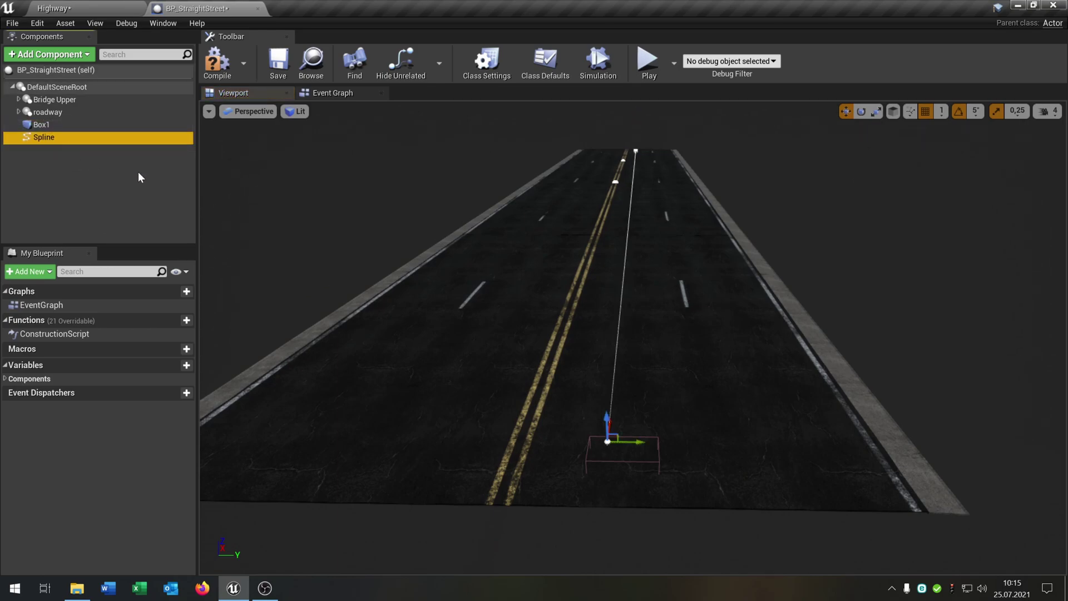
pyautogui.moveTo(636, 442); pyautogui.dragTo(649, 441)
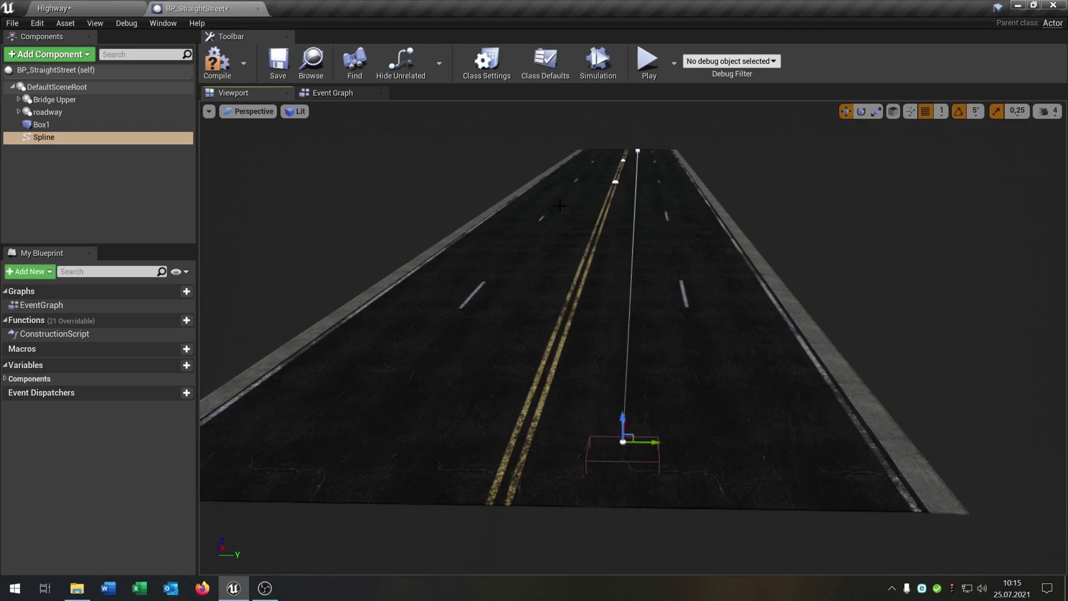
pyautogui.click(217, 62)
pyautogui.click(279, 62)
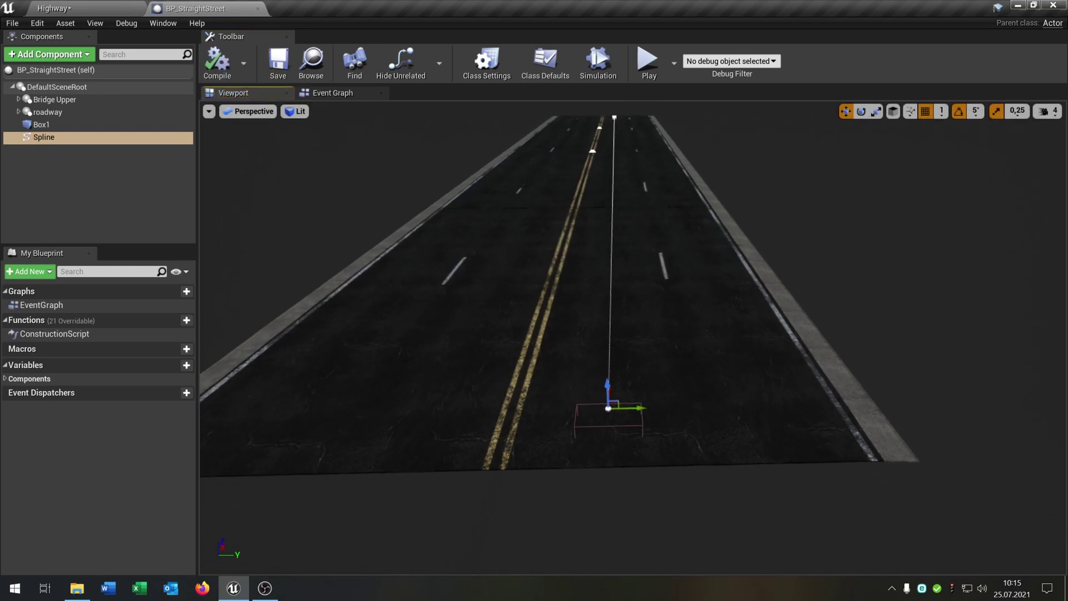
# Step: Duplicate Box1 and move the copy about 516 units sideways into the outer lane
pyautogui.press('s')
pyautogui.moveTo(305, 173); pyautogui.dragTo(305, 172, button='right')
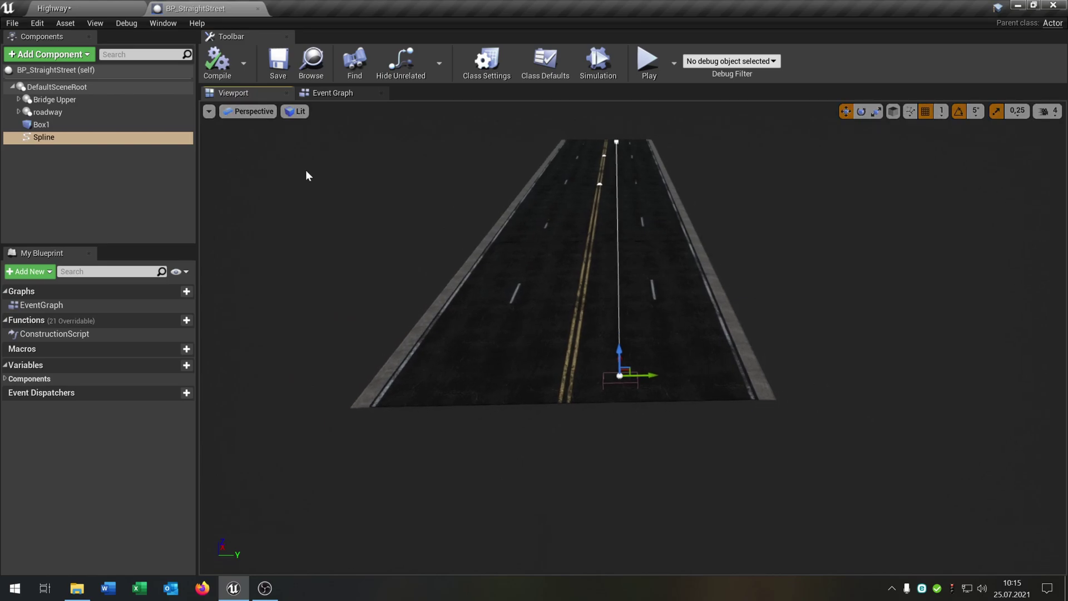
pyautogui.rightClick(66, 124)
pyautogui.click(139, 213)
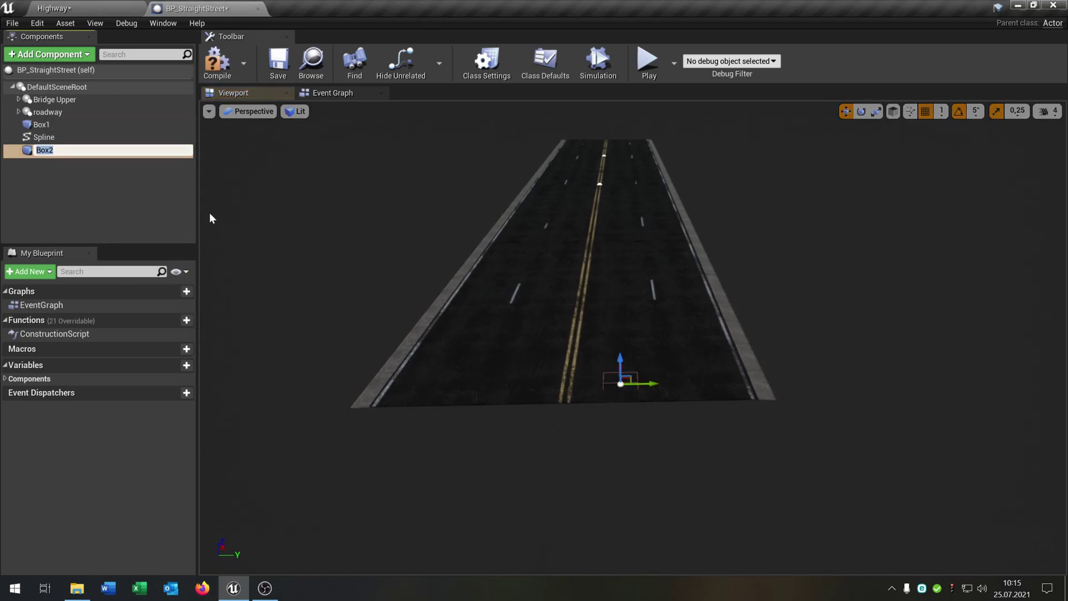
pyautogui.click(60, 150)
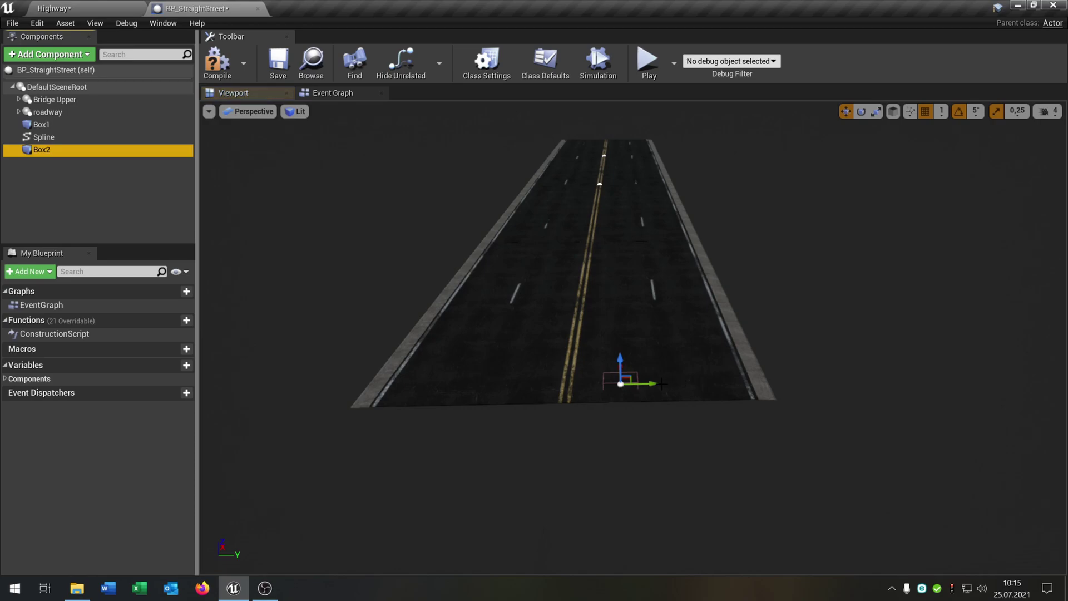
pyautogui.moveTo(662, 383); pyautogui.dragTo(740, 392)
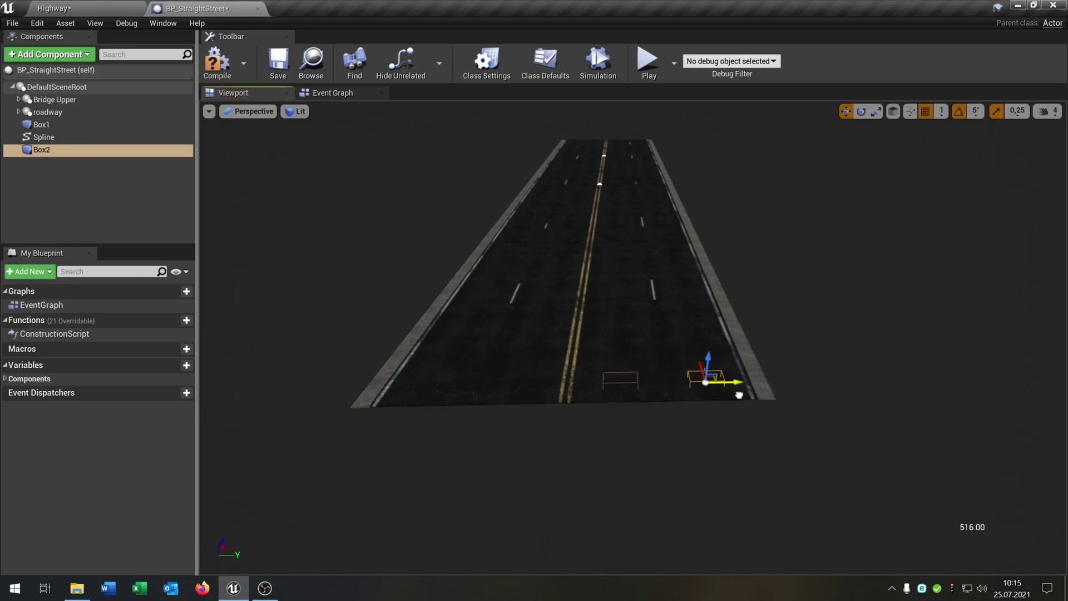
# Step: Rename the Spline component to Spline1
pyautogui.click(45, 137)
pyautogui.click(44, 137)
pyautogui.click(129, 139)
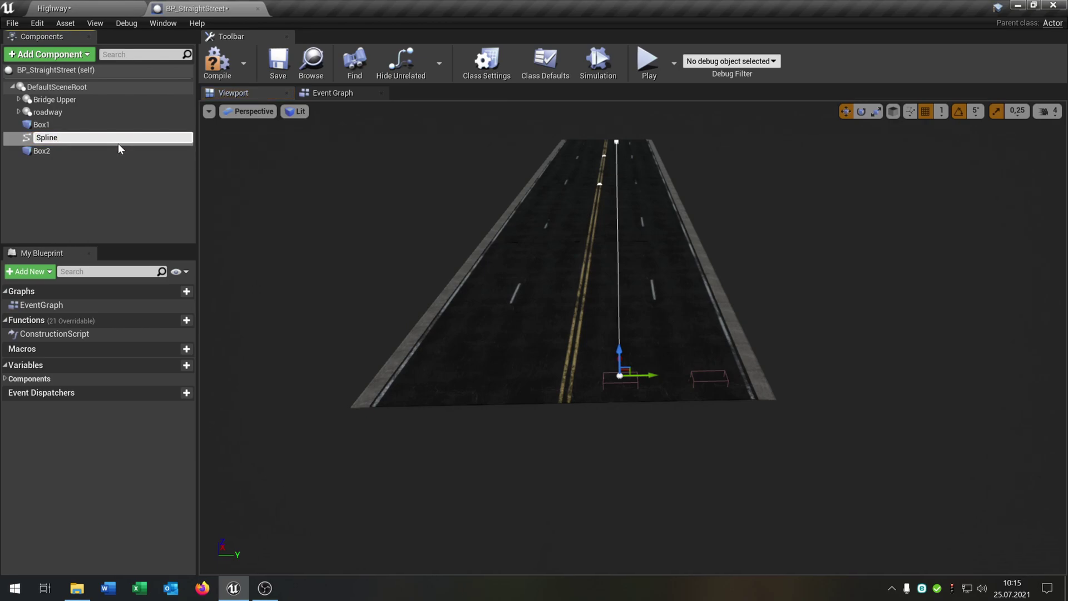
pyautogui.write('1')
pyautogui.press('Return')
# Step: Duplicate Spline1 as Spline2 and shift the copy sideways to the middle of Box2, then compile and save
pyautogui.rightClick(104, 136)
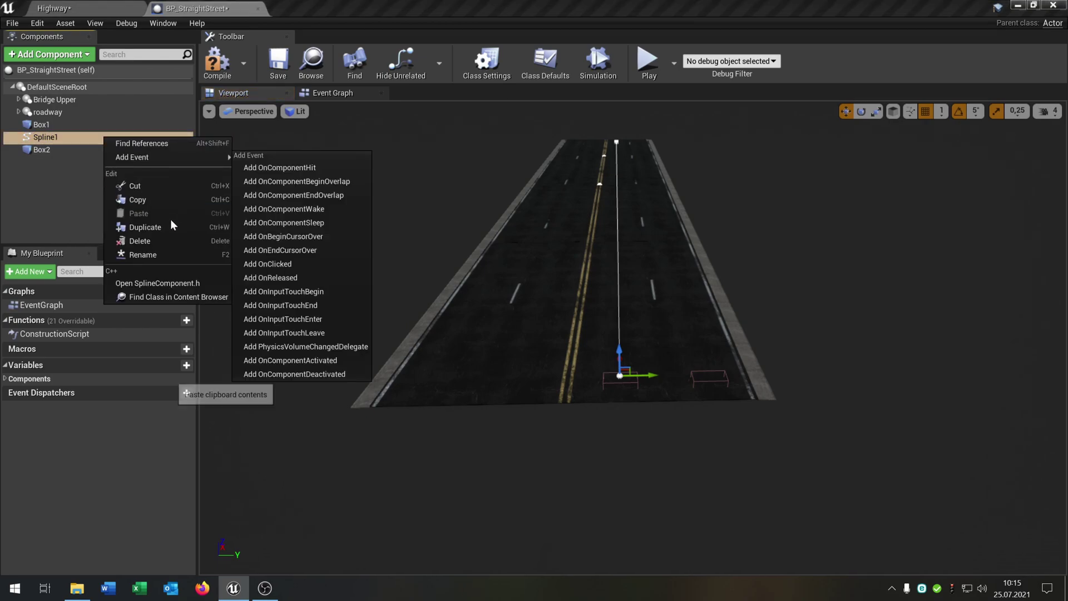
pyautogui.click(161, 226)
pyautogui.click(117, 195)
pyautogui.click(111, 163)
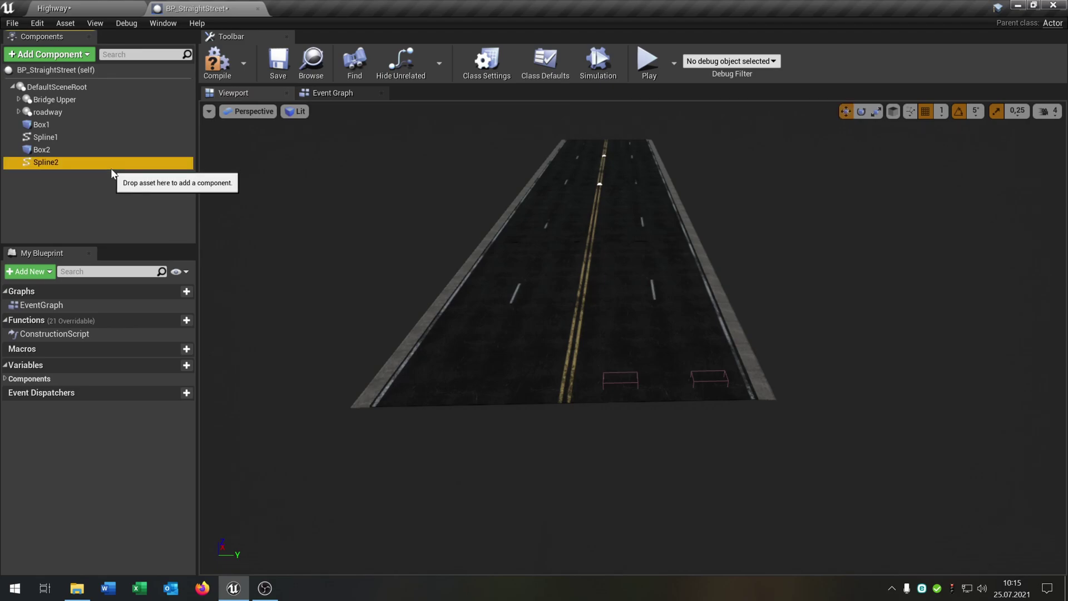
pyautogui.moveTo(652, 374); pyautogui.dragTo(678, 378)
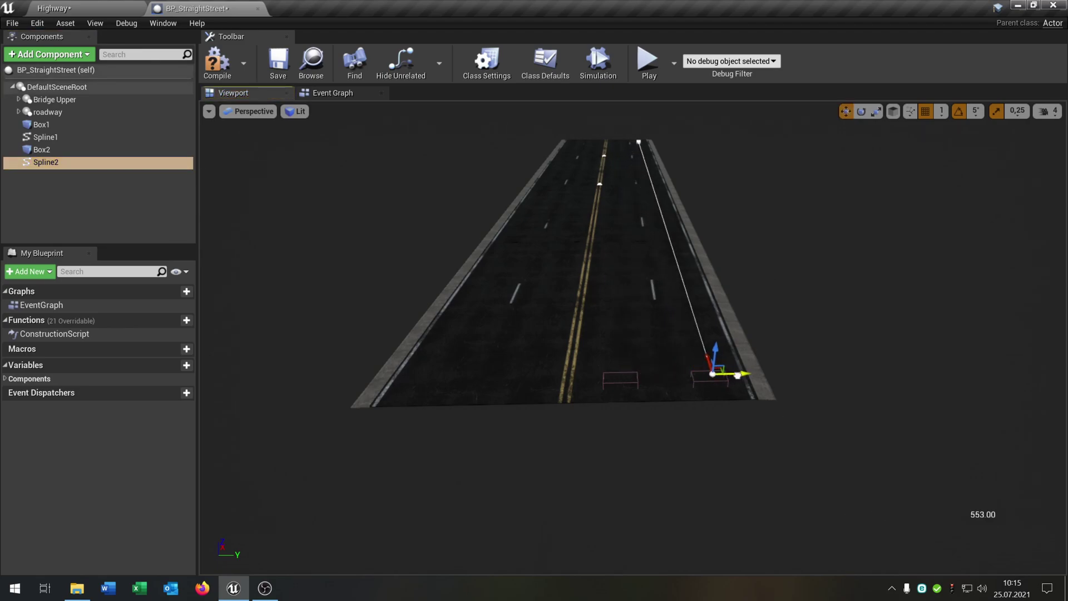
pyautogui.moveTo(738, 375); pyautogui.dragTo(735, 375)
pyautogui.click(268, 75)
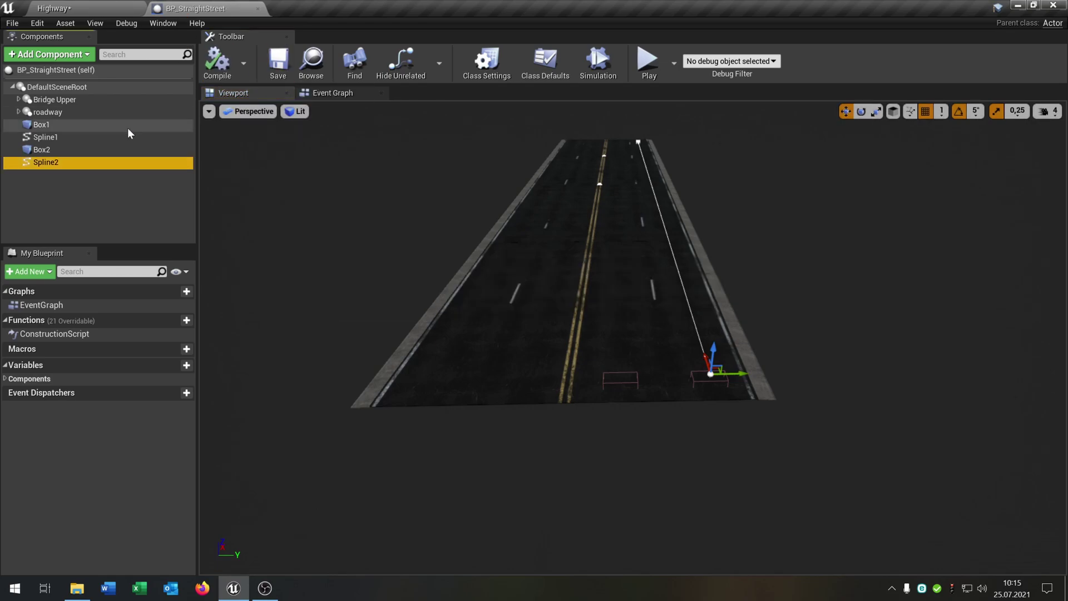
# Step: Raise Spline1 and Spline2 slightly above the road surface, then compile the blueprint
pyautogui.click(49, 137)
pyautogui.moveTo(543, 293); pyautogui.dragTo(417, 268, button='right')
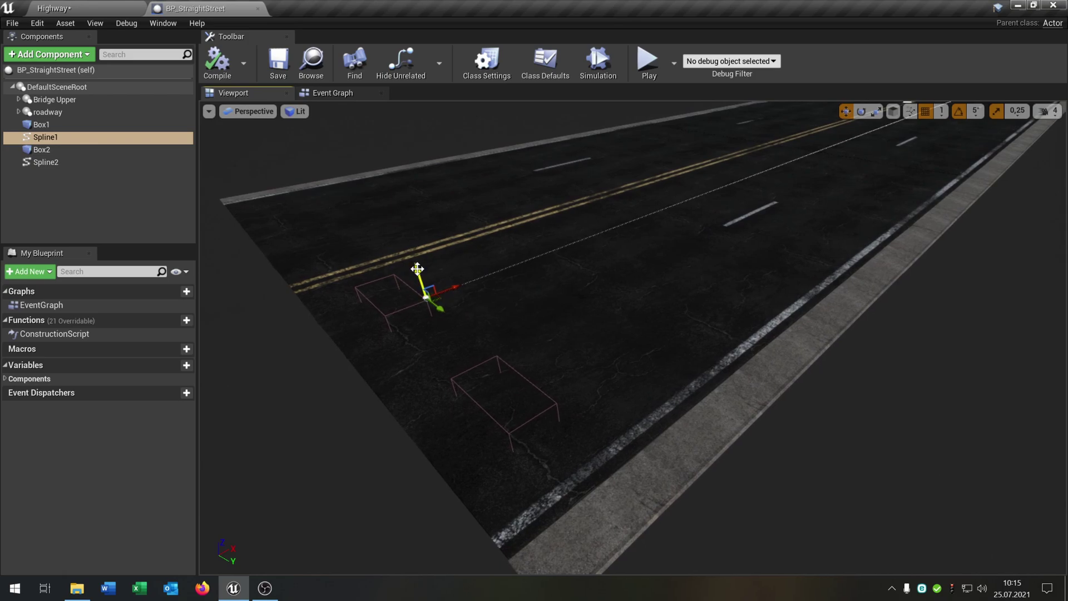
pyautogui.click(111, 161)
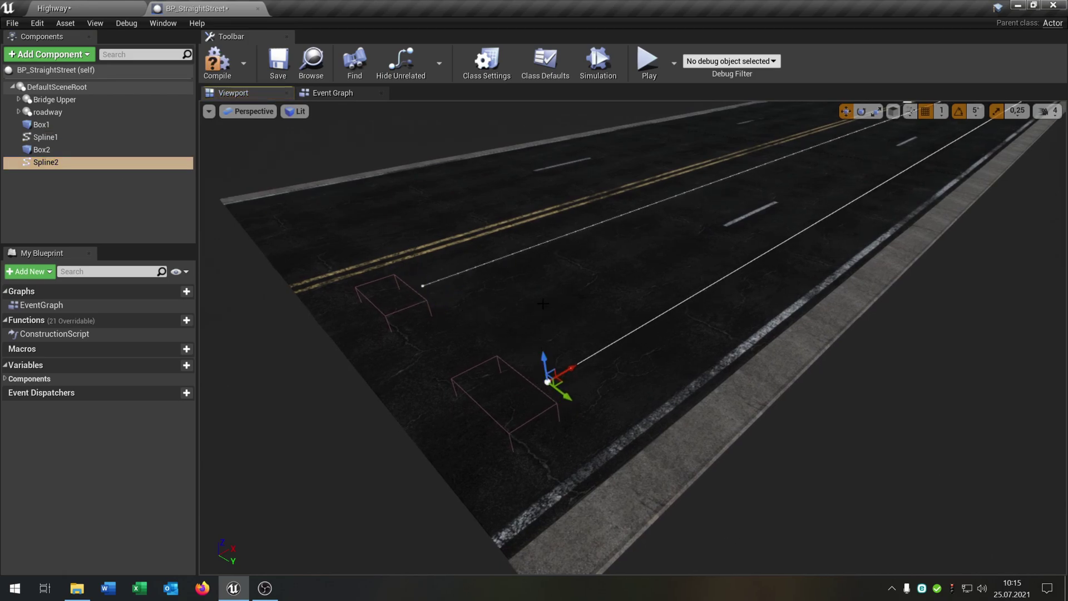
pyautogui.moveTo(543, 304); pyautogui.dragTo(596, 320, button='right')
pyautogui.click(114, 210)
pyautogui.moveTo(438, 333); pyautogui.dragTo(437, 289, button='right')
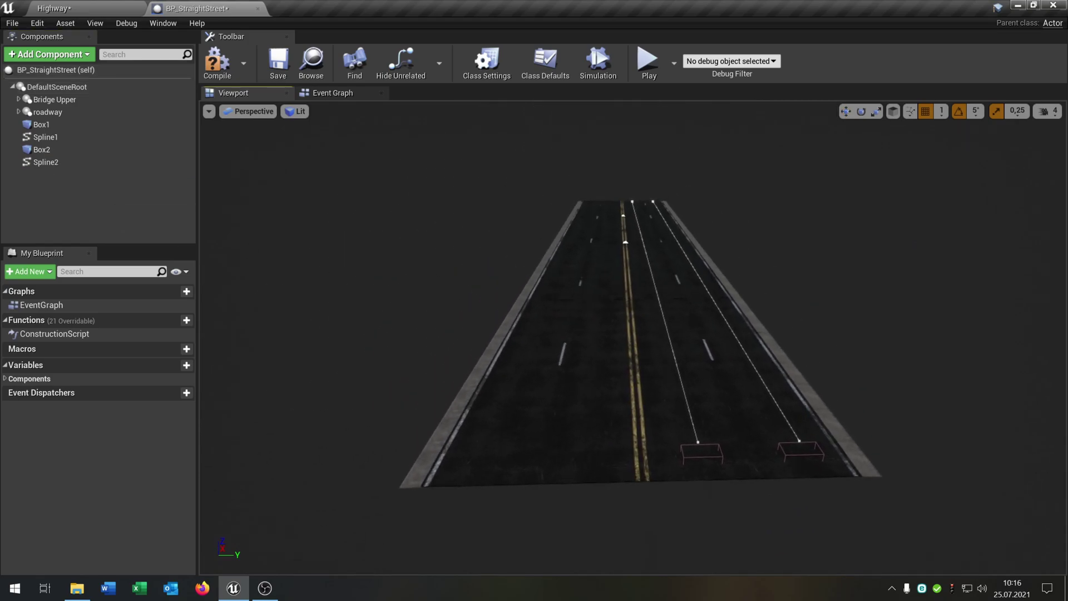
pyautogui.press('d')
pyautogui.press('d')
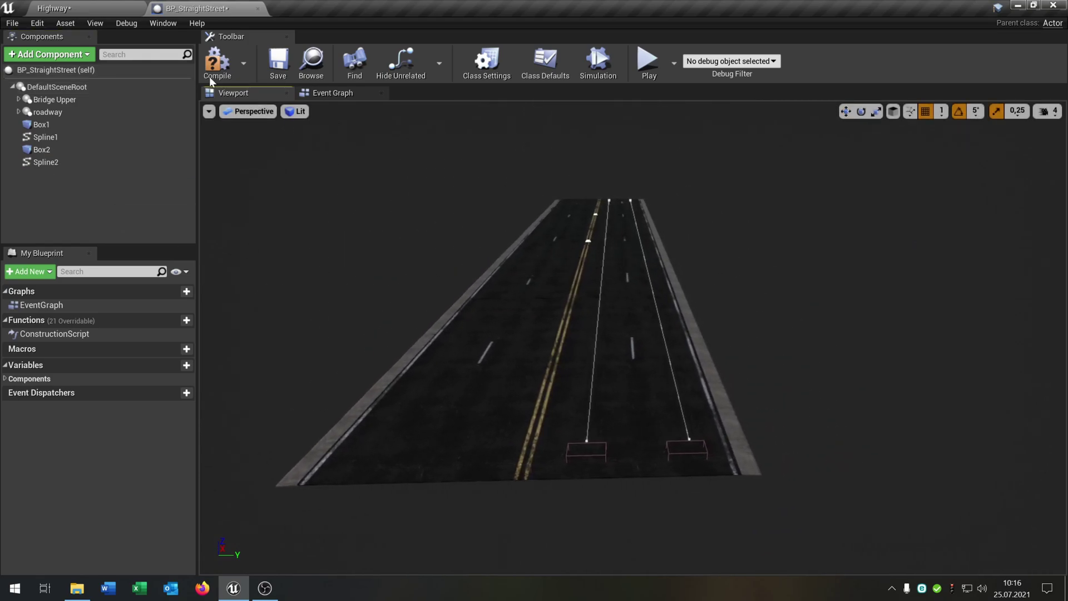
pyautogui.click(215, 62)
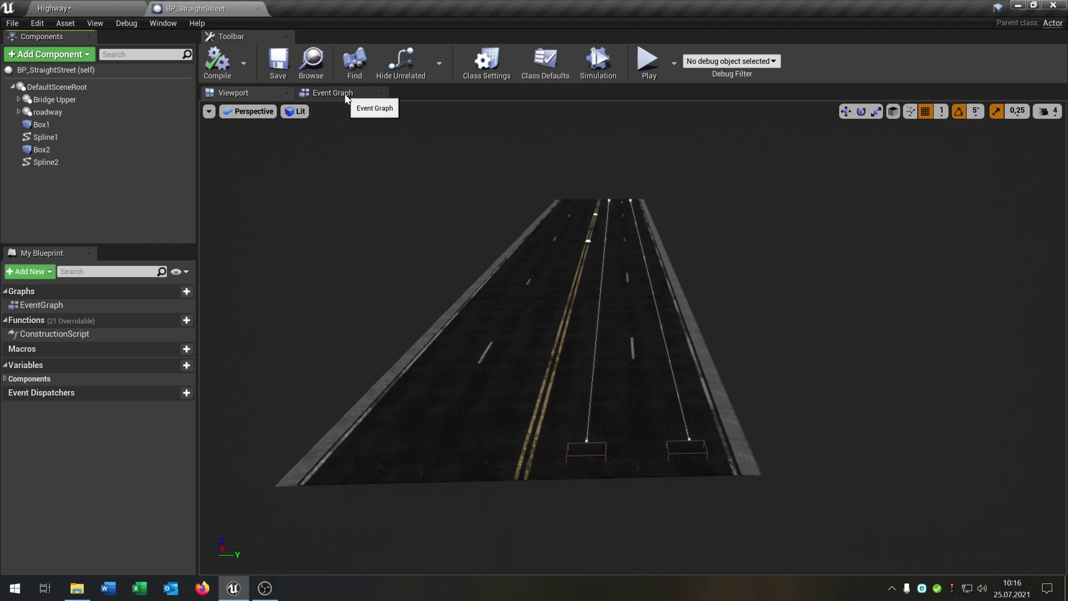
# Step: Add an On Component Begin Overlap event for Box1 to the event graph
pyautogui.click(345, 93)
pyautogui.click(141, 125)
pyautogui.click(162, 23)
pyautogui.click(180, 60)
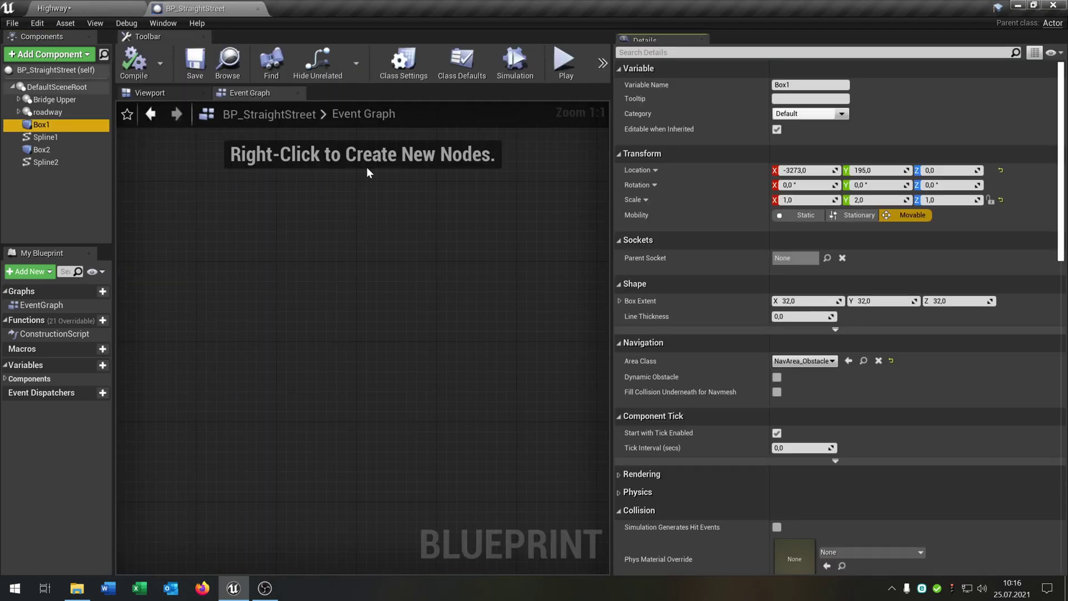
pyautogui.scroll(-12, 866, 414)
pyautogui.scroll(-3, 865, 409)
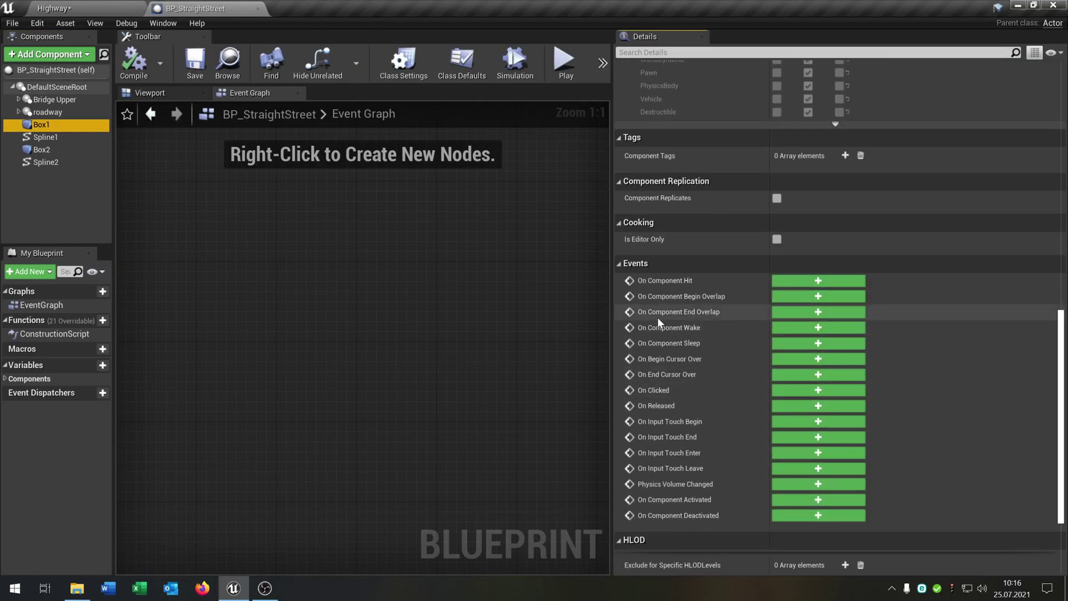
pyautogui.click(825, 299)
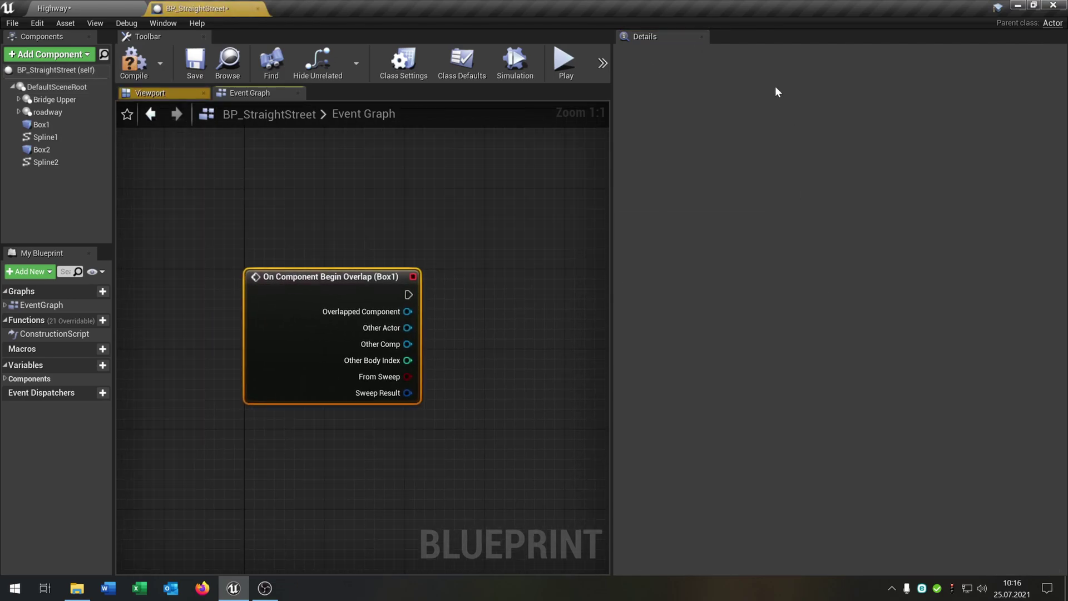
pyautogui.click(701, 36)
# Step: Add an On Component Begin Overlap event for Box2 to the event graph
pyautogui.click(78, 152)
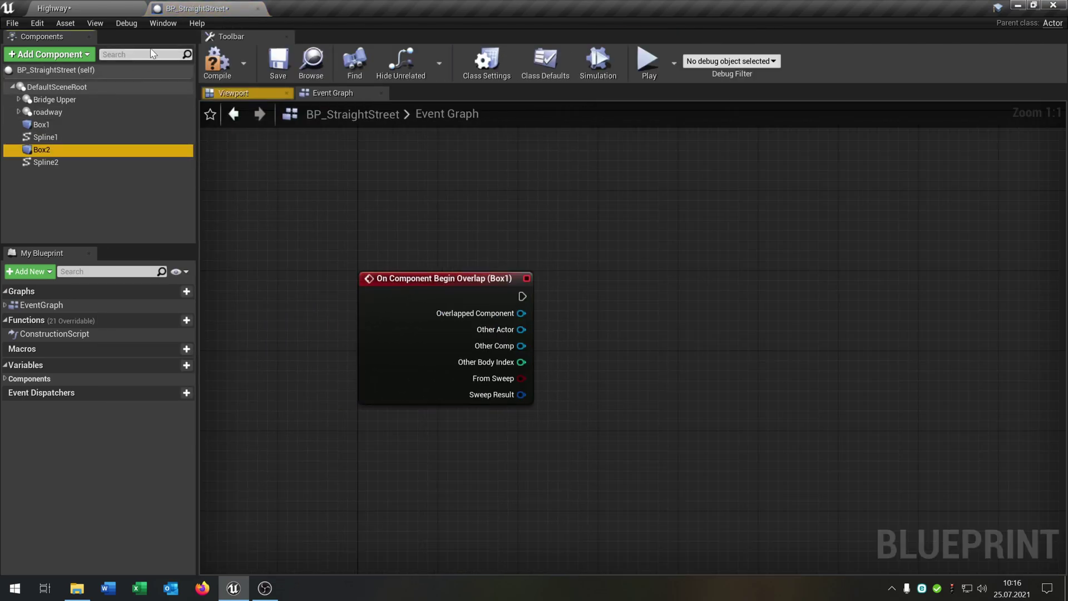
pyautogui.click(161, 22)
pyautogui.click(181, 59)
pyautogui.scroll(-3, 806, 346)
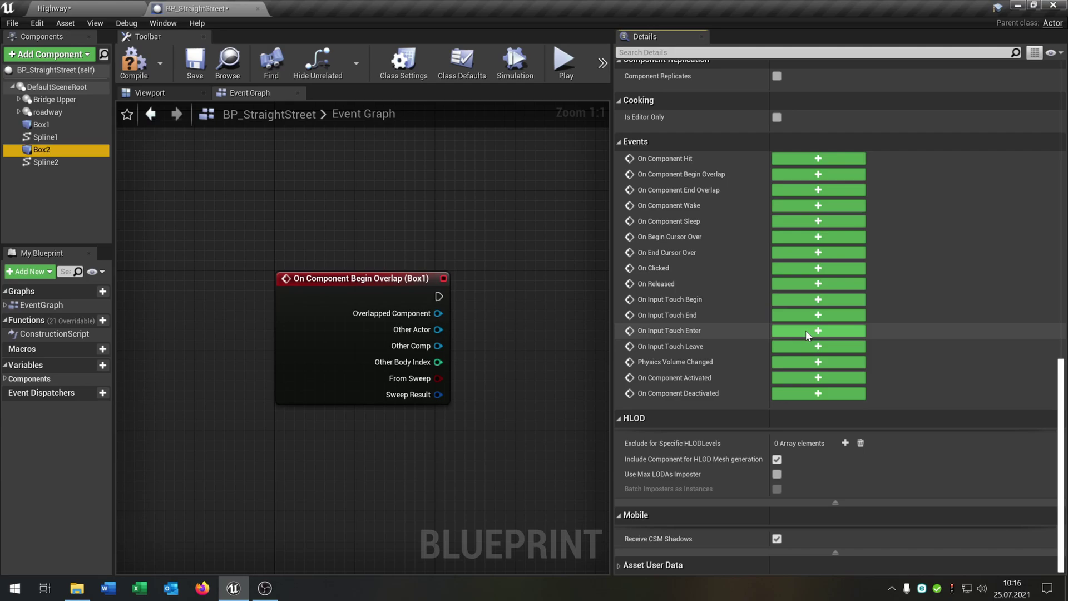
pyautogui.click(841, 177)
pyautogui.click(702, 37)
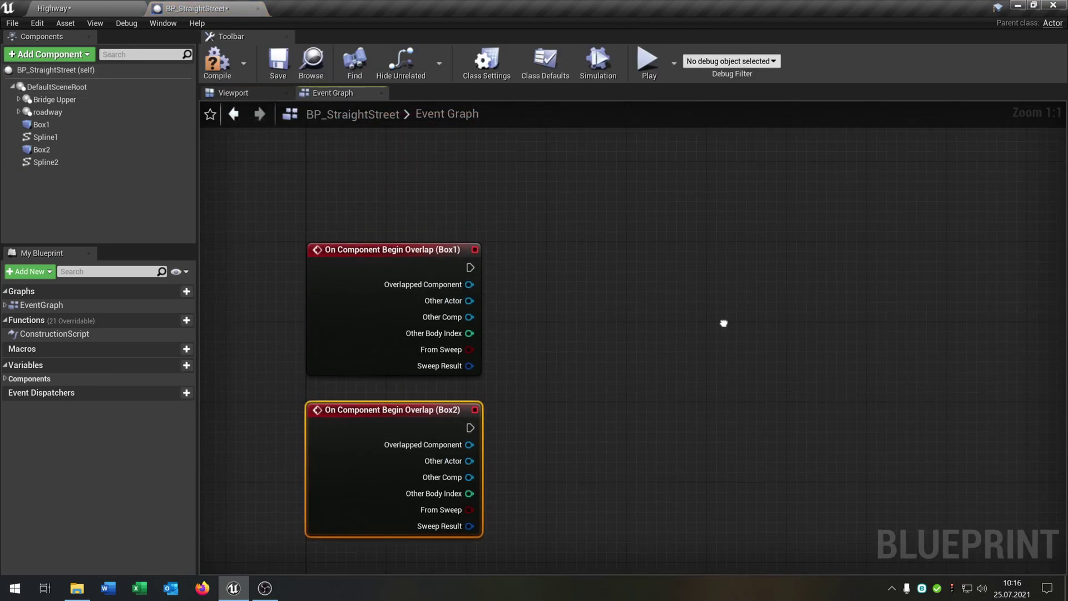
# Step: Add a Cast To AI_Car node after the Box1 overlap event, with Other Actor as its object
pyautogui.rightClick(525, 278)
pyautogui.write('ca')
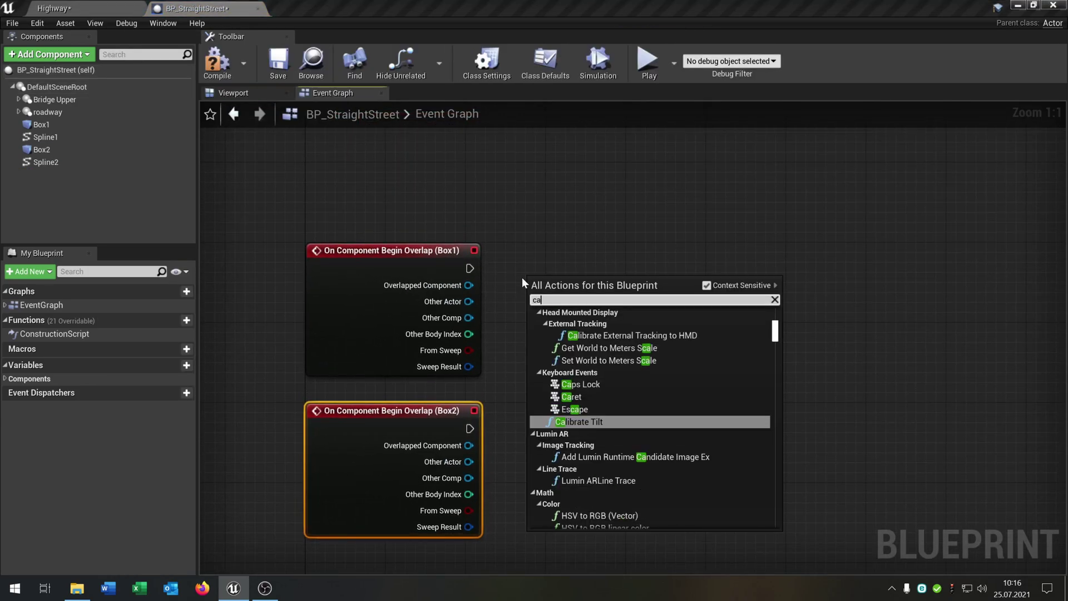
pyautogui.write('st to ai_')
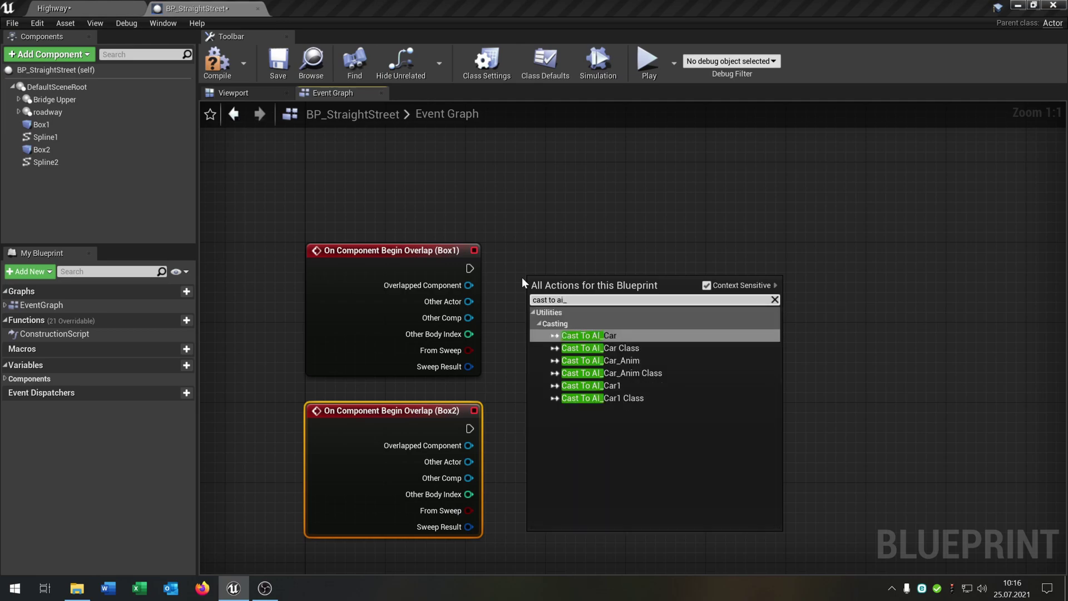
pyautogui.press('Return')
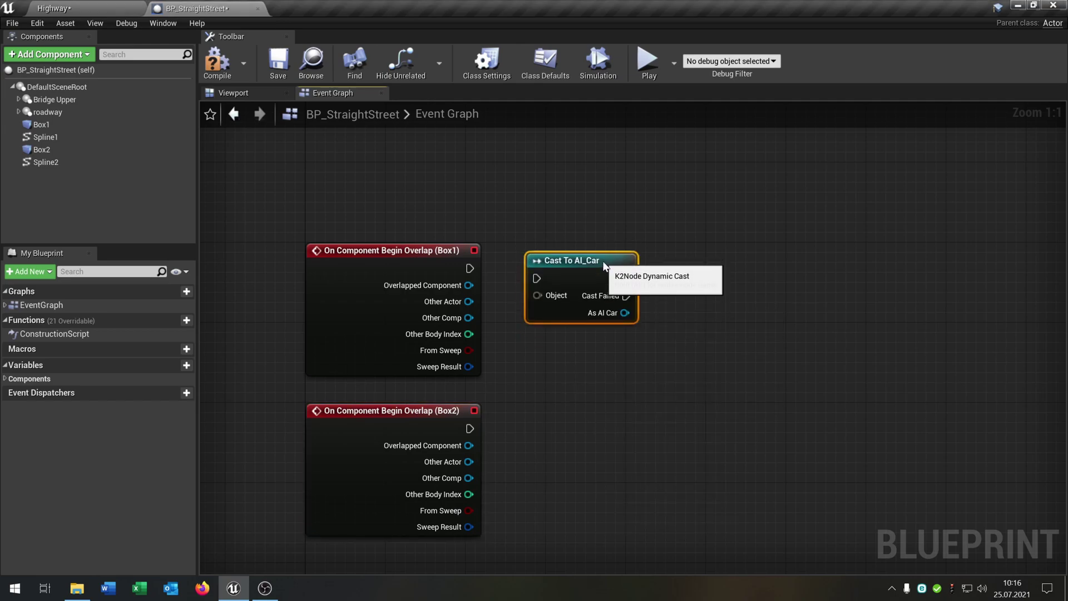
pyautogui.moveTo(545, 272); pyautogui.dragTo(541, 269)
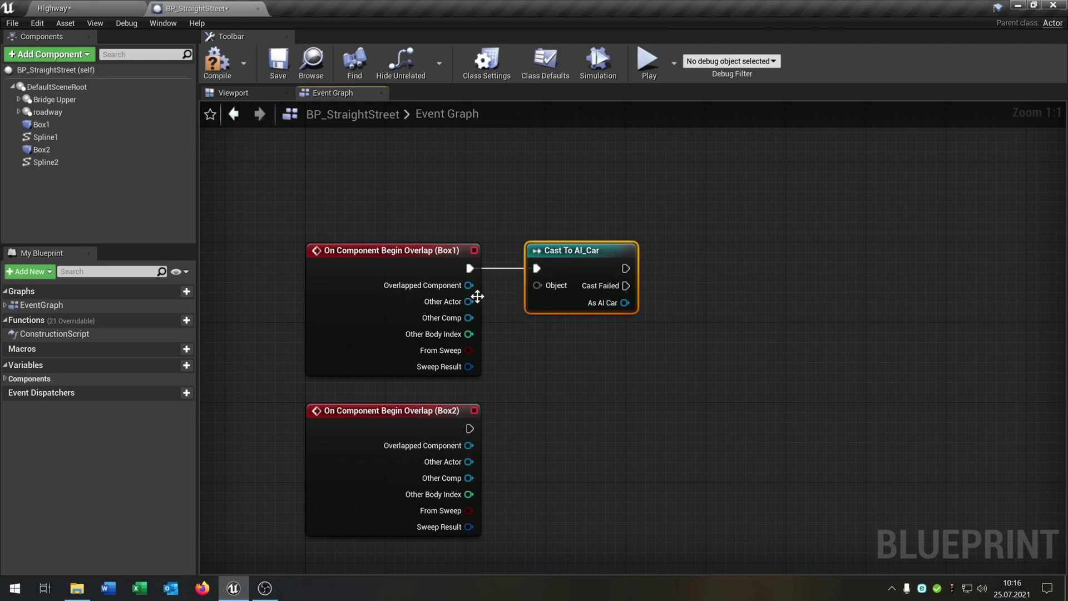
pyautogui.moveTo(476, 295)
pyautogui.mouseDown()
pyautogui.moveTo(549, 300)
pyautogui.moveTo(475, 305)
pyautogui.mouseUp()
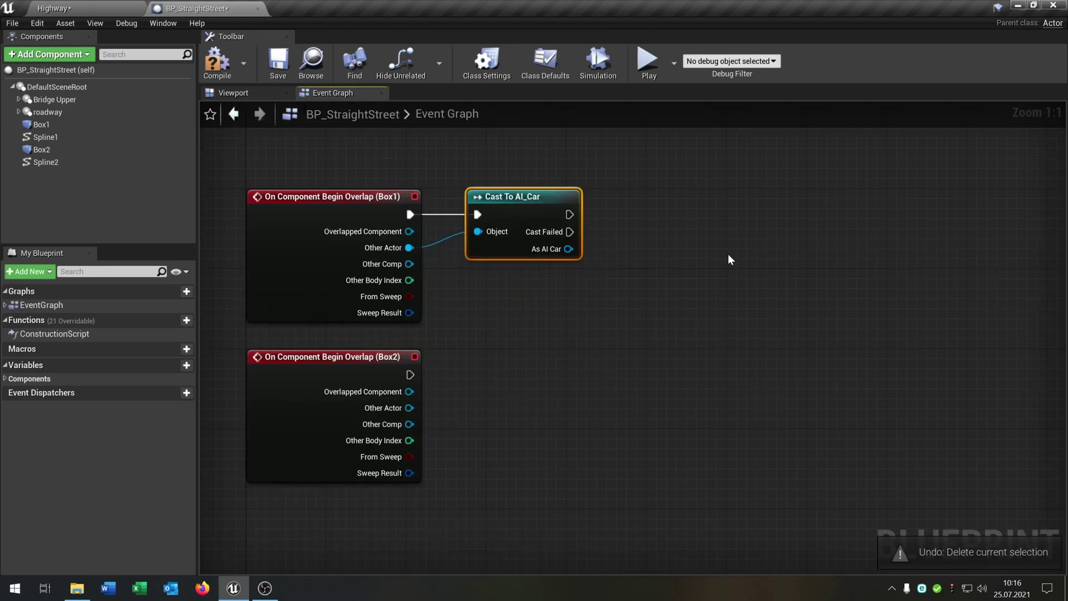
# Step: Copy the Cast To AI_Car node to the Box2 overlap event and connect its execution and Other Actor pins
pyautogui.hotkey('ctrl', 'c')
pyautogui.hotkey('ctrl', 'v')
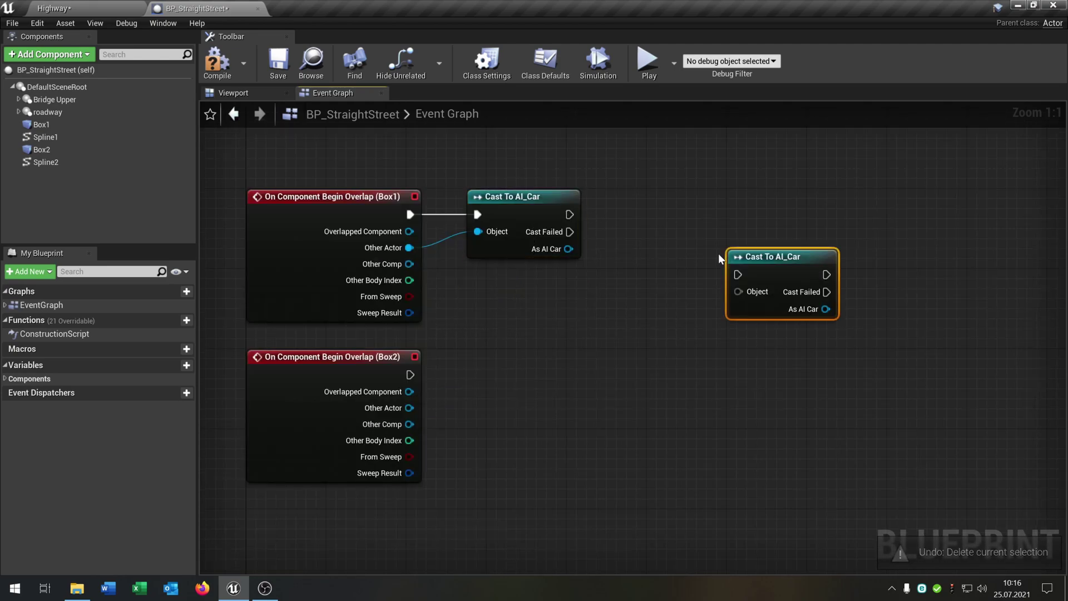
pyautogui.moveTo(764, 255); pyautogui.dragTo(517, 368)
pyautogui.moveTo(419, 376)
pyautogui.mouseDown()
pyautogui.moveTo(469, 391)
pyautogui.moveTo(417, 383)
pyautogui.mouseUp()
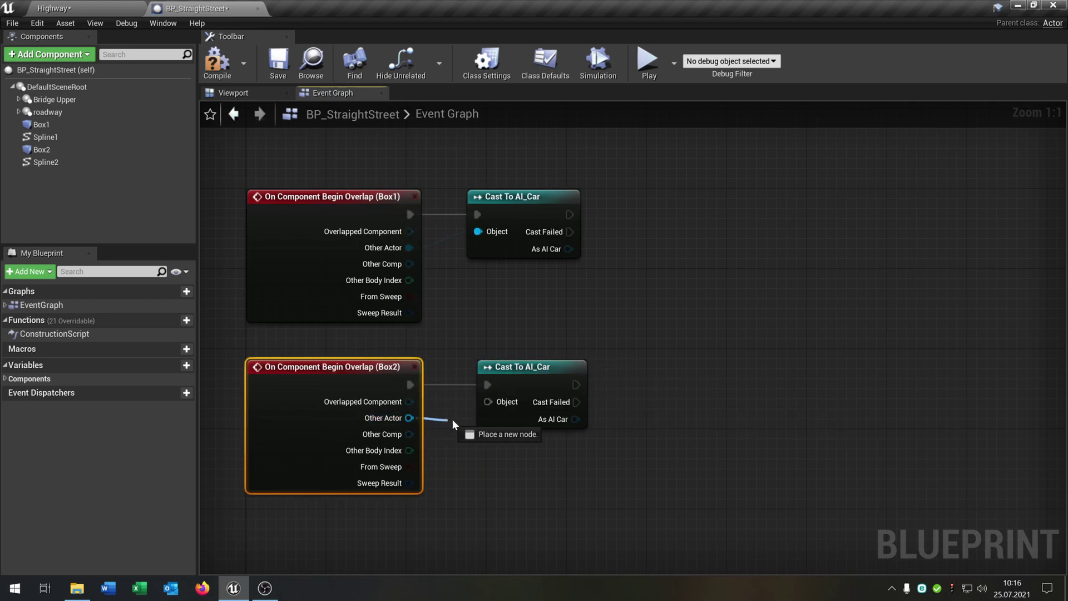
pyautogui.moveTo(528, 375); pyautogui.dragTo(512, 377)
# Step: Add a Set Active Path node targeting Box1's cast AI car and connect it to the cast's execution output
pyautogui.moveTo(657, 268); pyautogui.dragTo(576, 286, button='right')
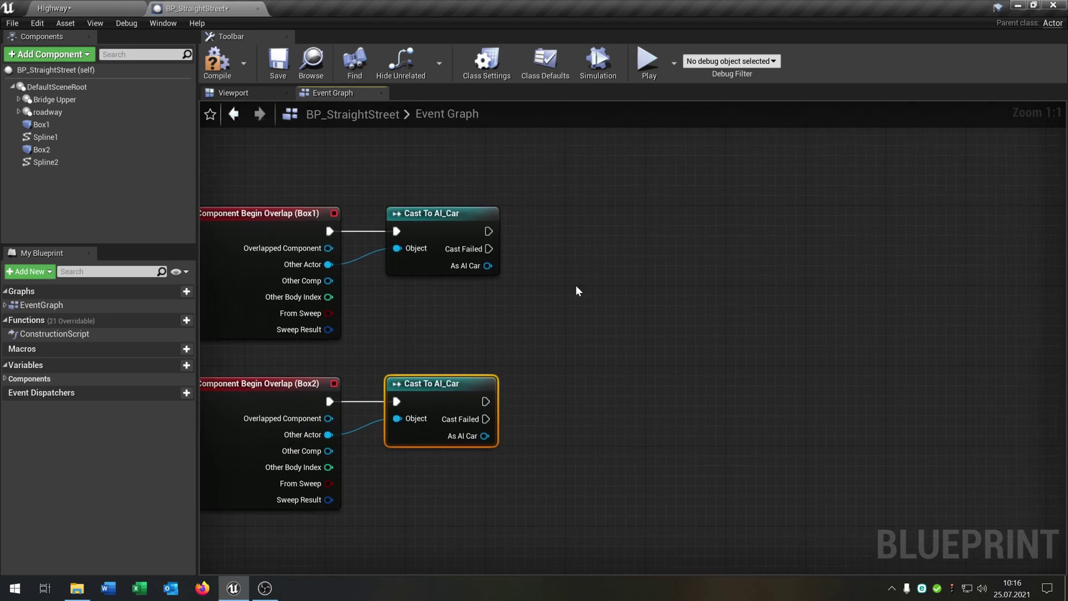
pyautogui.moveTo(487, 266); pyautogui.dragTo(611, 257)
pyautogui.write('set act')
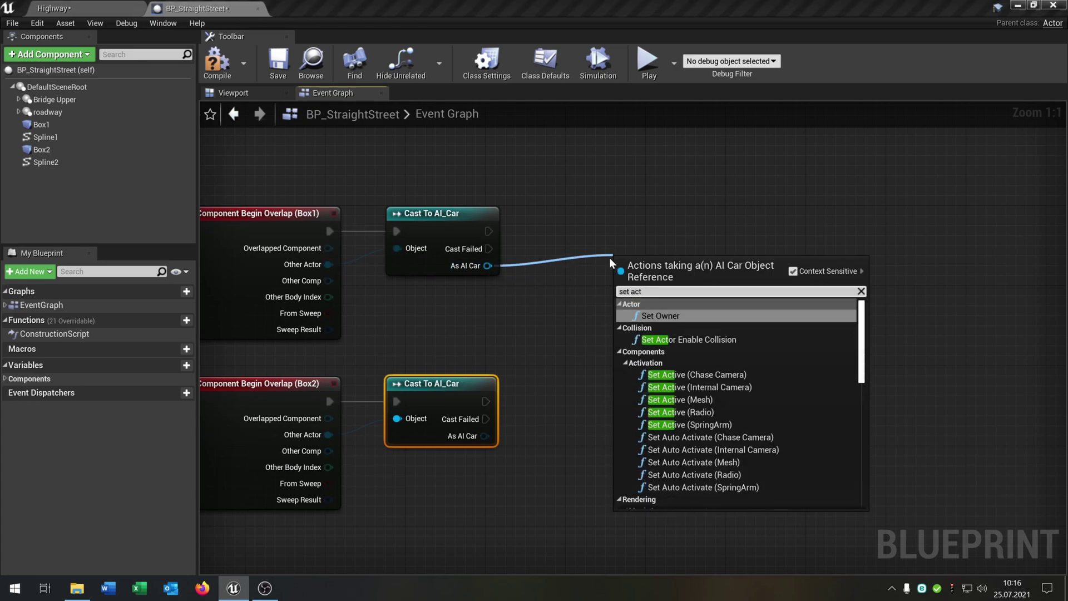
pyautogui.write('ive')
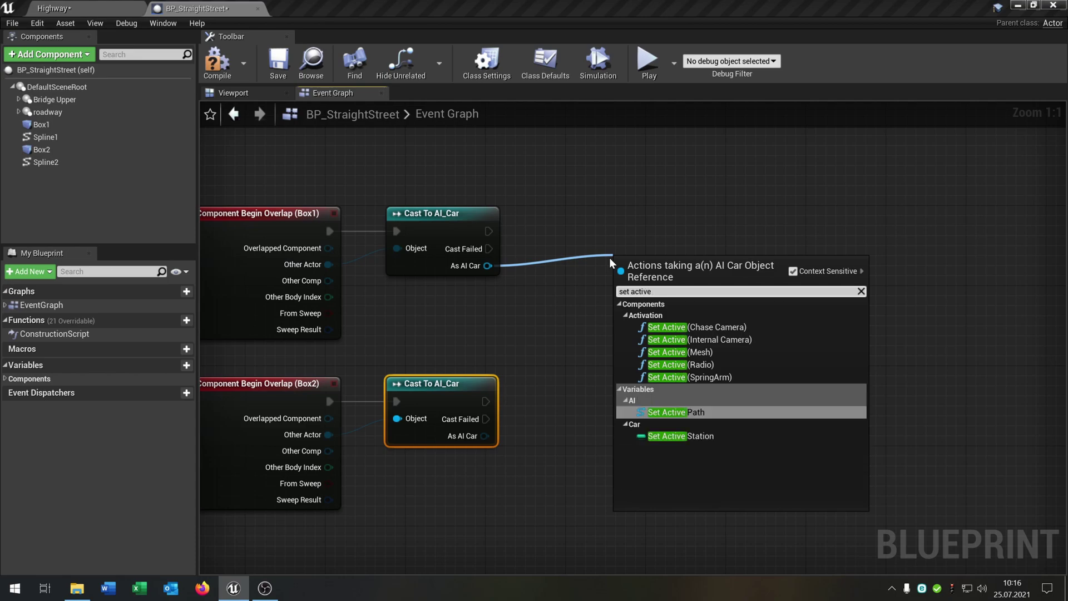
pyautogui.press('Return')
pyautogui.moveTo(670, 267); pyautogui.dragTo(663, 230)
pyautogui.moveTo(489, 232); pyautogui.dragTo(622, 233)
pyautogui.moveTo(639, 229); pyautogui.dragTo(618, 230)
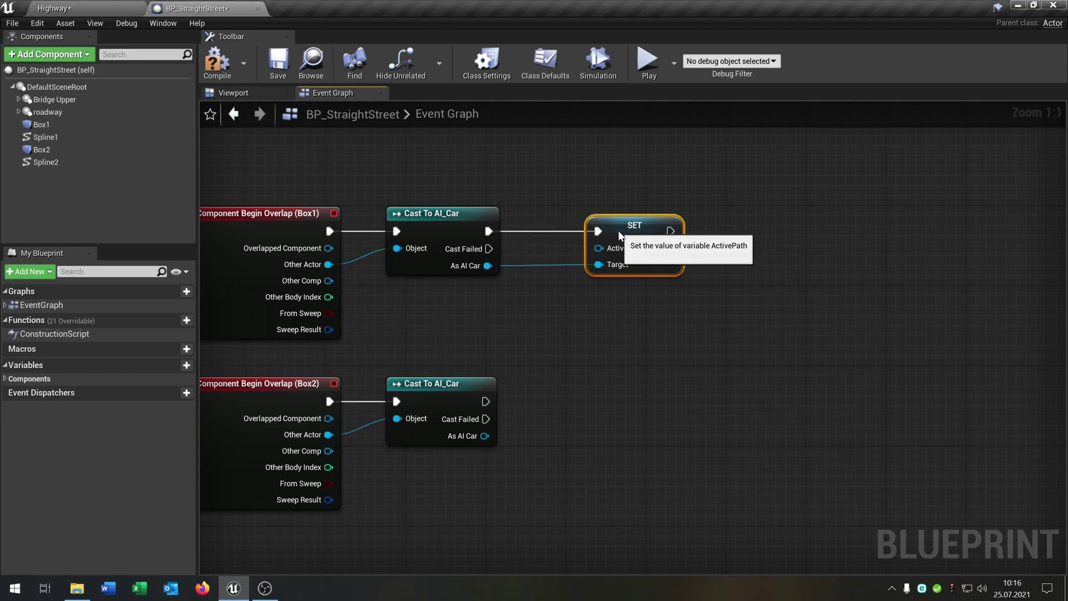
# Step: Feed a Spline1 reference into the Active Path input of Box1's SET node and place it below the cast
pyautogui.moveTo(577, 295); pyautogui.dragTo(647, 327, button='right')
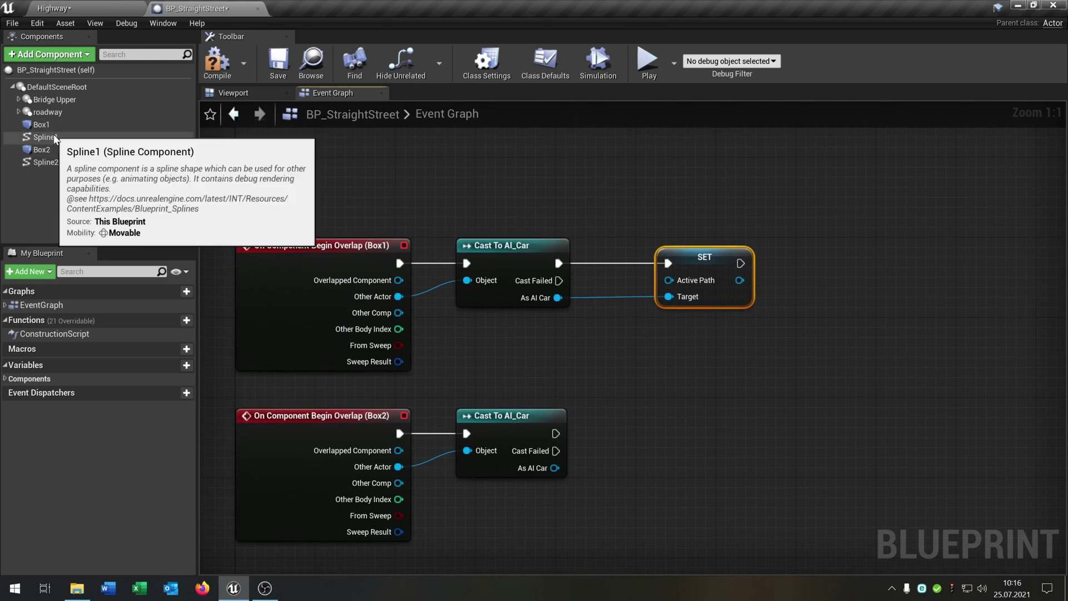
pyautogui.click(54, 138)
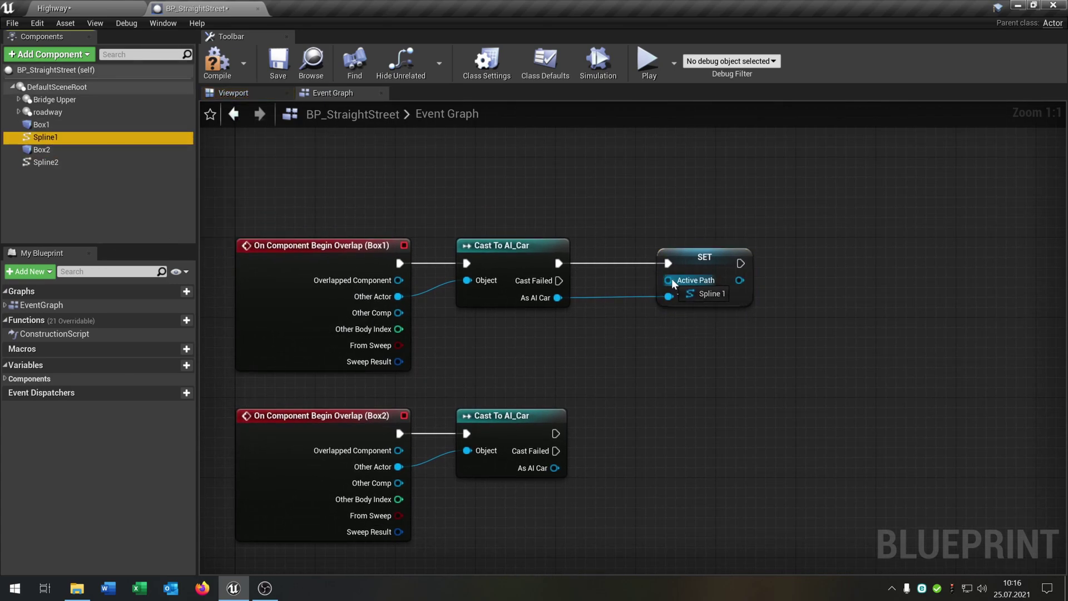
pyautogui.moveTo(673, 283); pyautogui.dragTo(670, 281)
pyautogui.moveTo(591, 305); pyautogui.dragTo(612, 357)
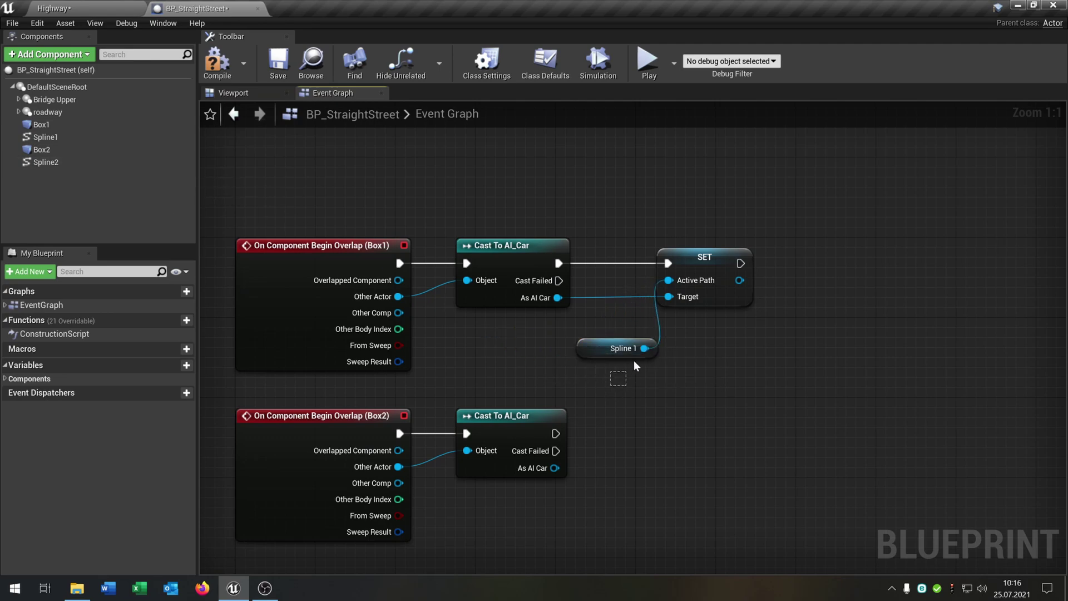
# Step: Copy the Active Path SET node to the Box2 chain, wire its execution and target, and use Spline2 instead of Spline1 as its path
pyautogui.hotkey('ctrl', 'v')
pyautogui.moveTo(805, 436); pyautogui.dragTo(763, 326, button='right')
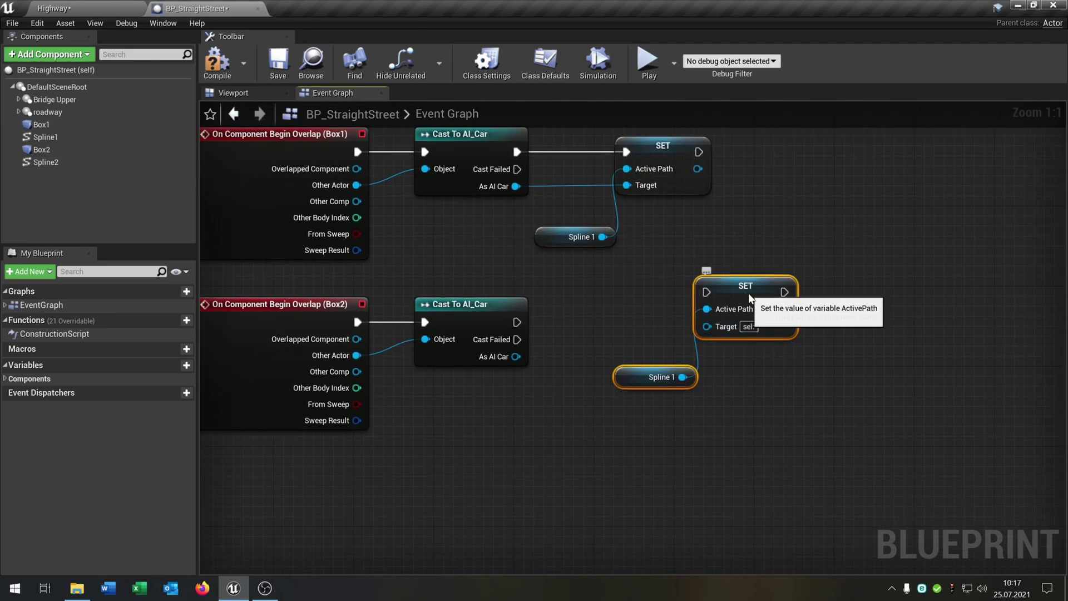
pyautogui.moveTo(744, 292); pyautogui.dragTo(526, 325)
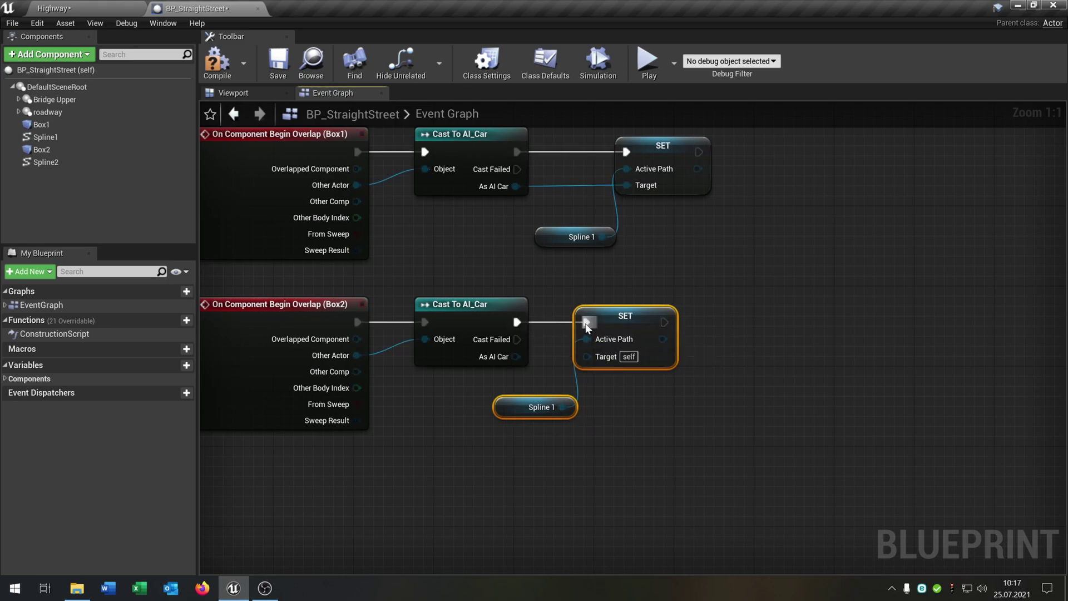
pyautogui.moveTo(510, 410); pyautogui.dragTo(520, 401)
pyautogui.moveTo(516, 357); pyautogui.dragTo(597, 346)
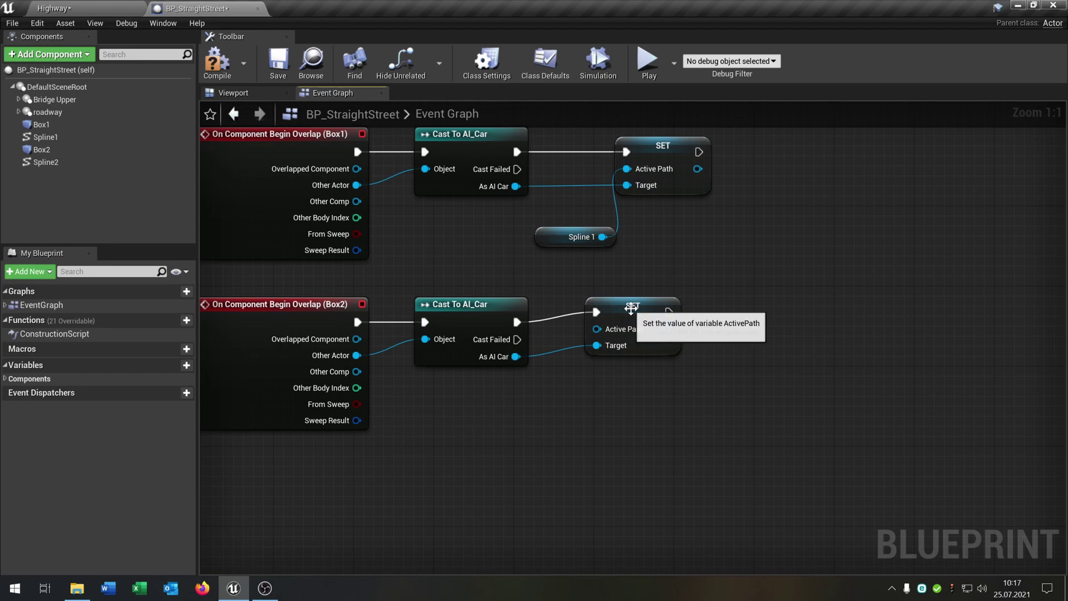
pyautogui.moveTo(632, 308); pyautogui.dragTo(632, 319)
pyautogui.moveTo(77, 164); pyautogui.dragTo(597, 339)
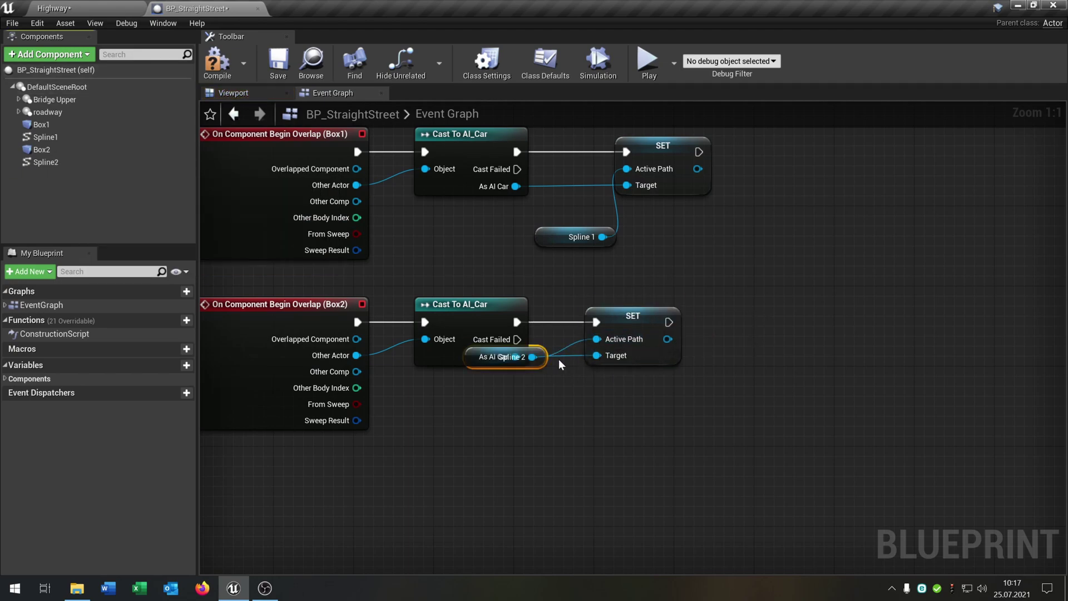
pyautogui.moveTo(512, 359); pyautogui.dragTo(474, 399)
# Step: Tidy the Spline1 and SET nodes in the Box1 chain, then compile and save the blueprint
pyautogui.moveTo(547, 251); pyautogui.dragTo(447, 264)
pyautogui.moveTo(635, 157); pyautogui.dragTo(610, 152)
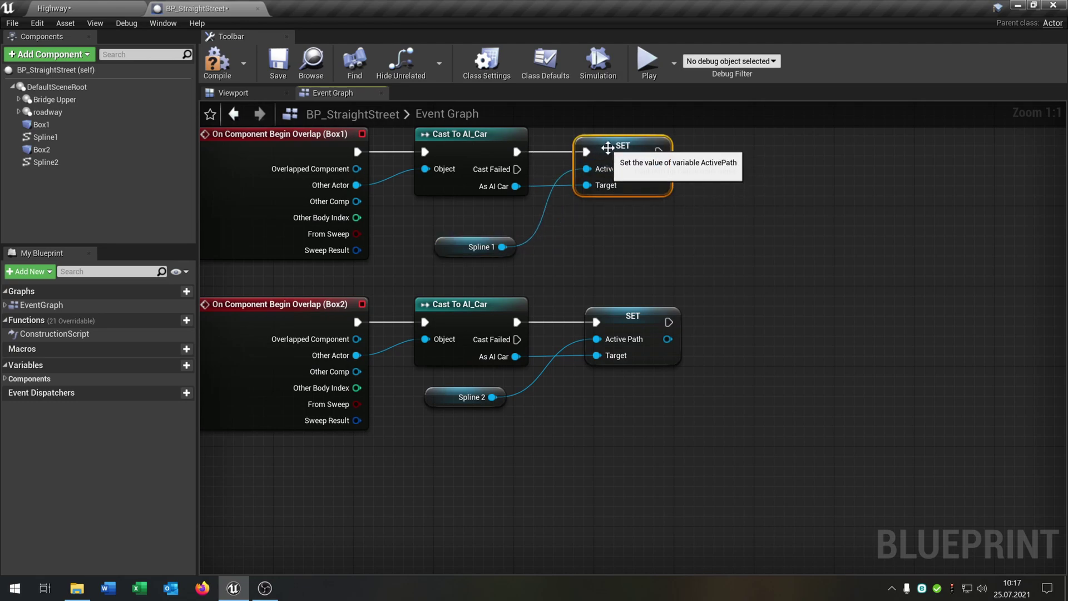
pyautogui.moveTo(613, 236); pyautogui.dragTo(681, 308, button='right')
pyautogui.click(278, 64)
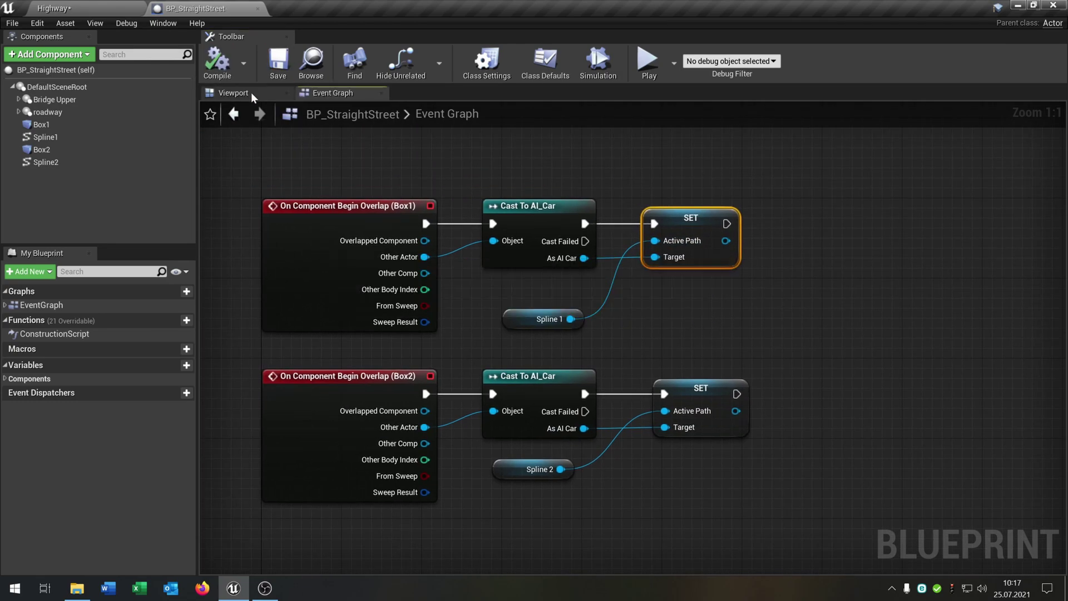
# Step: Inspect the positions of Box1, Spline1, Box2 and Spline2 on the street in the blueprint's 3D view
pyautogui.click(252, 95)
pyautogui.click(98, 126)
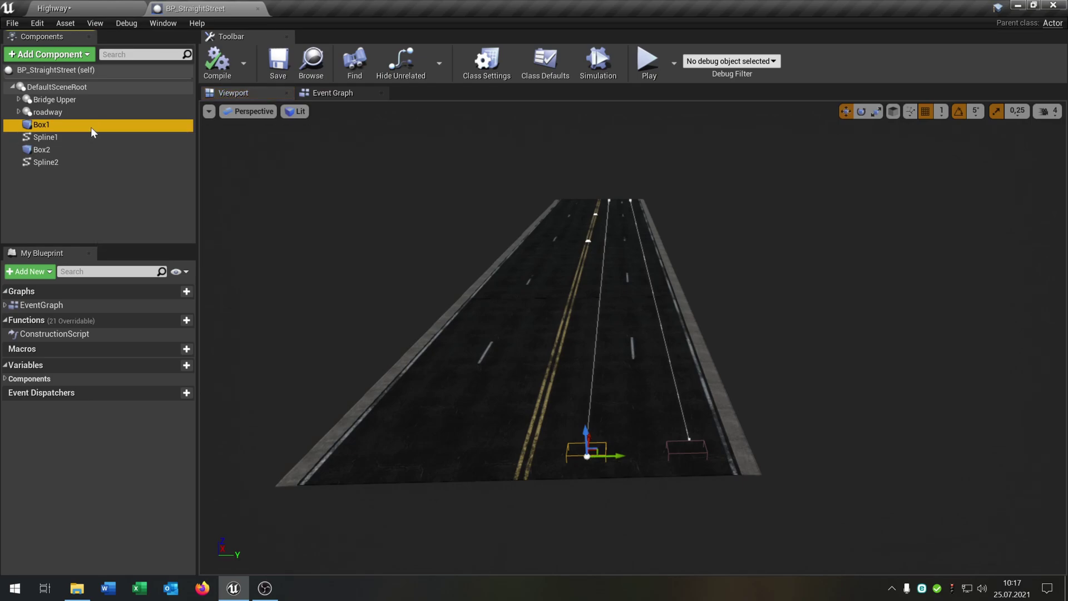
pyautogui.click(79, 139)
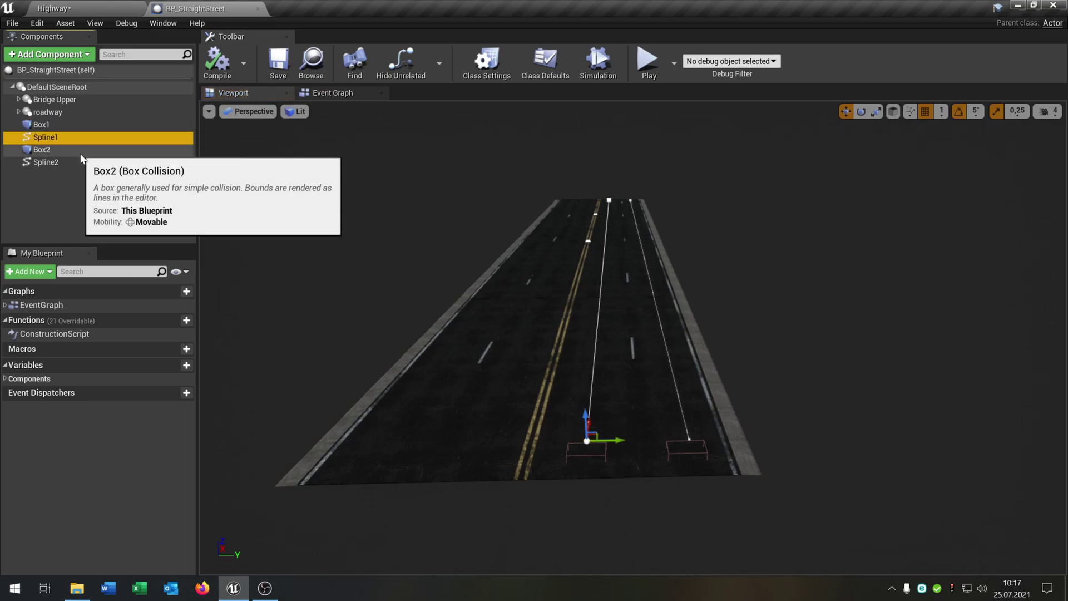
pyautogui.click(79, 151)
pyautogui.click(78, 162)
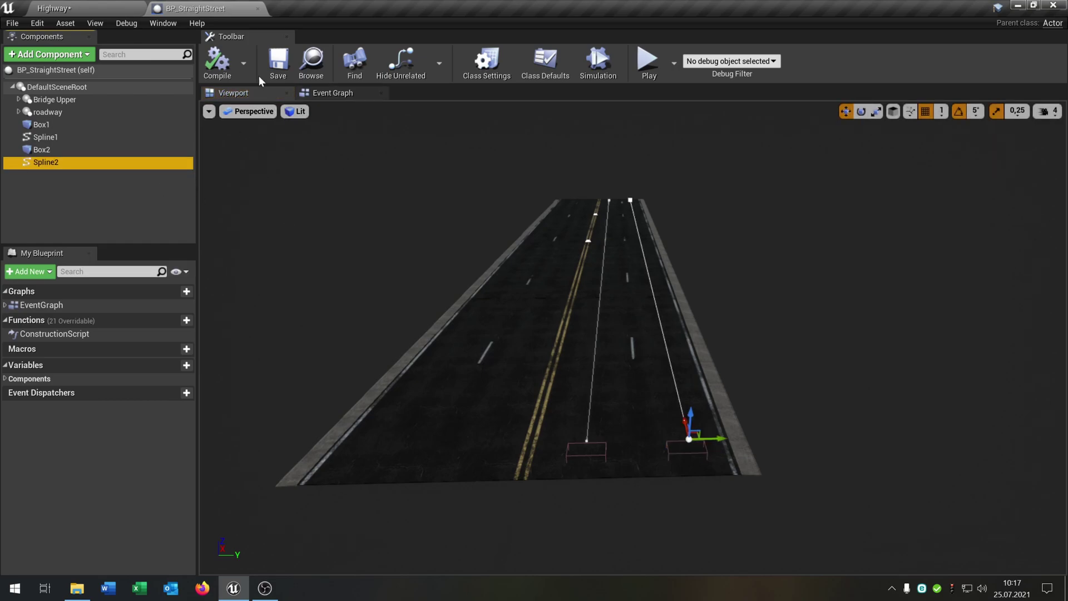
# Step: Examine the placed street segments, lane splines, trigger boxes and AI cars in the Highway level
pyautogui.click(99, 8)
pyautogui.moveTo(600, 234); pyautogui.dragTo(818, 245, button='right')
pyautogui.moveTo(667, 252); pyautogui.dragTo(546, 224, button='right')
pyautogui.click(92, 168)
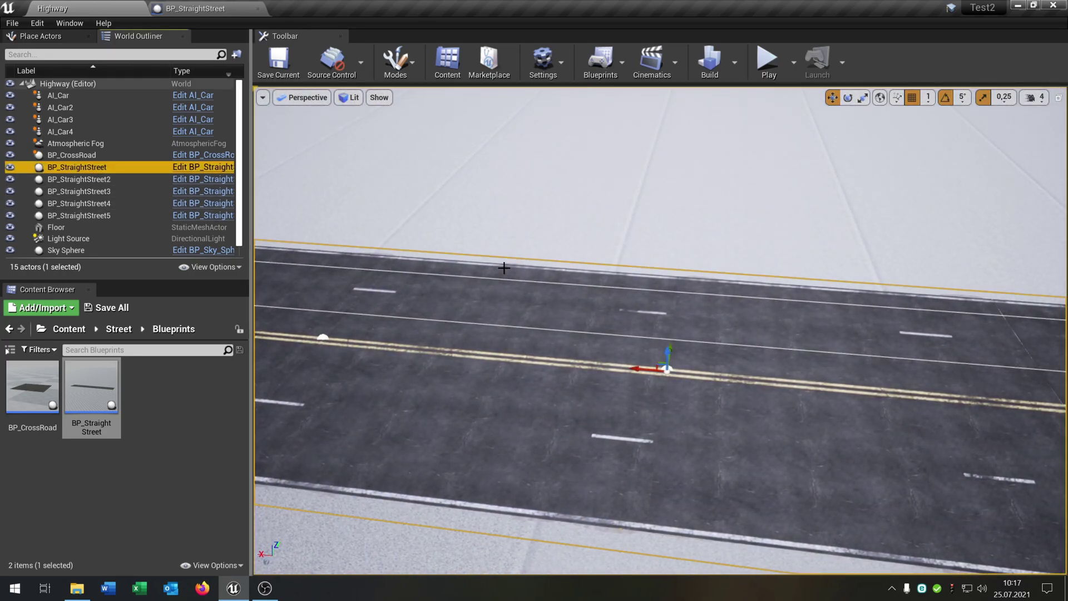
pyautogui.moveTo(504, 269); pyautogui.dragTo(520, 334, button='right')
pyautogui.press('Escape')
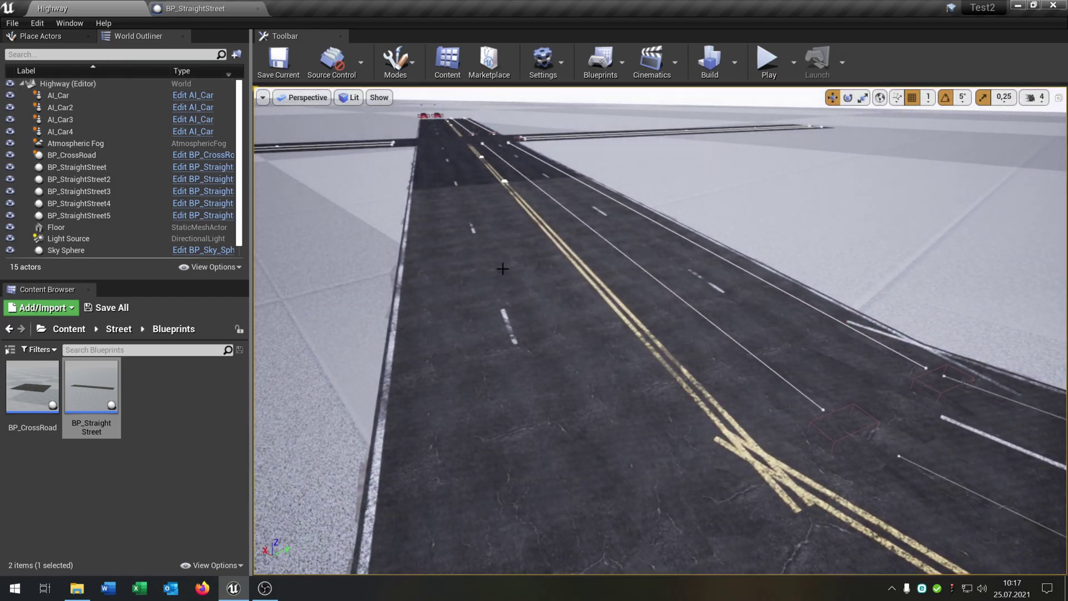
pyautogui.moveTo(504, 269); pyautogui.dragTo(430, 189, button='right')
pyautogui.moveTo(517, 241); pyautogui.dragTo(545, 251, button='right')
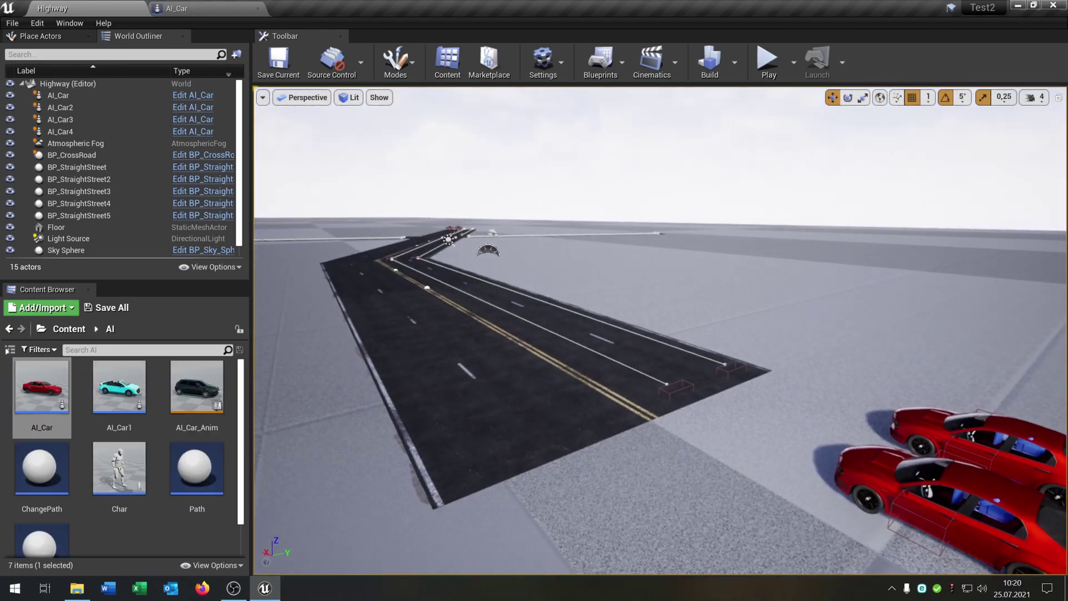
pyautogui.moveTo(612, 333); pyautogui.dragTo(615, 332, button='right')
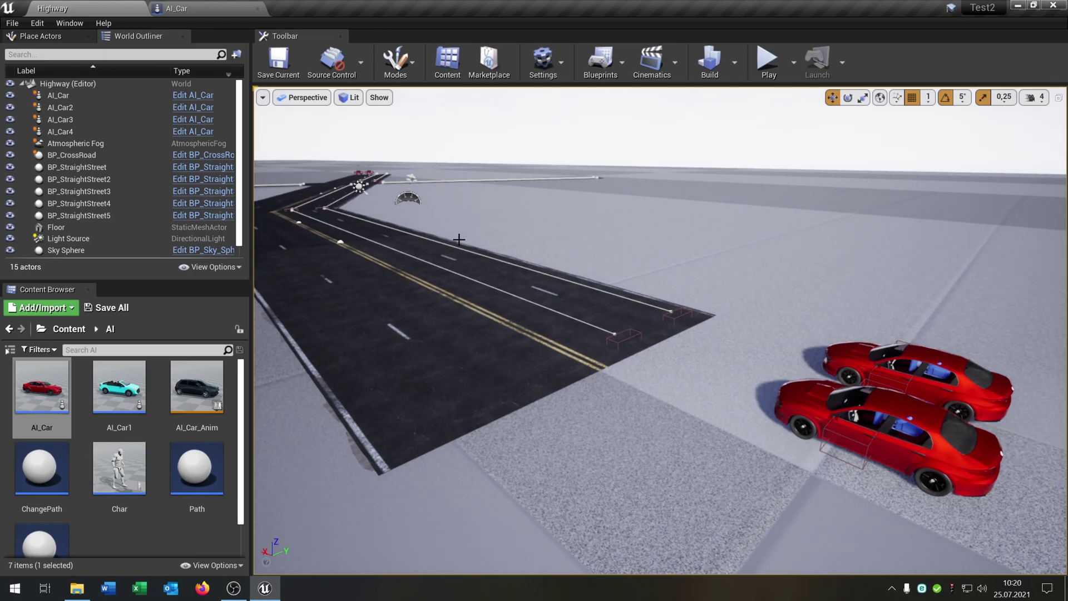
# Step: Insert an Is Valid node directly after the entry node of AI_Car's Get Path function
pyautogui.click(182, 10)
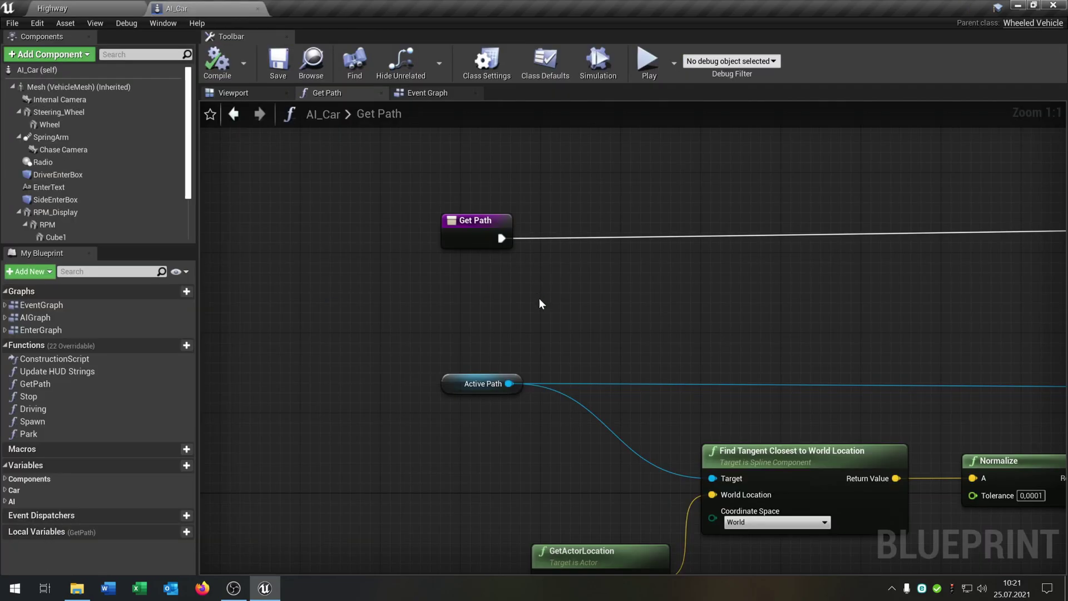
pyautogui.moveTo(539, 304); pyautogui.dragTo(504, 338, button='right')
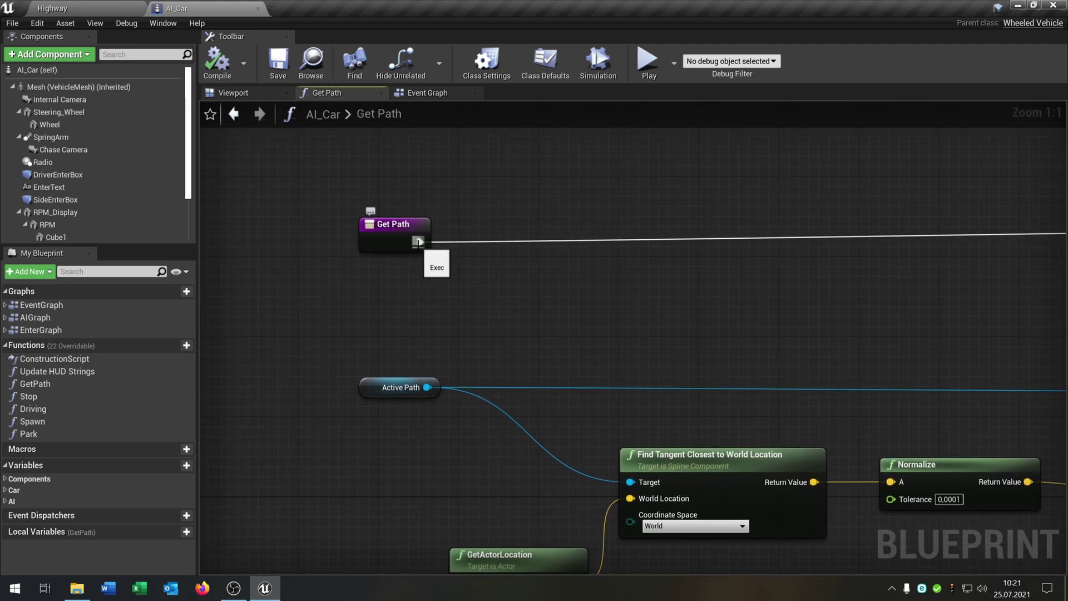
pyautogui.moveTo(515, 245); pyautogui.dragTo(515, 245)
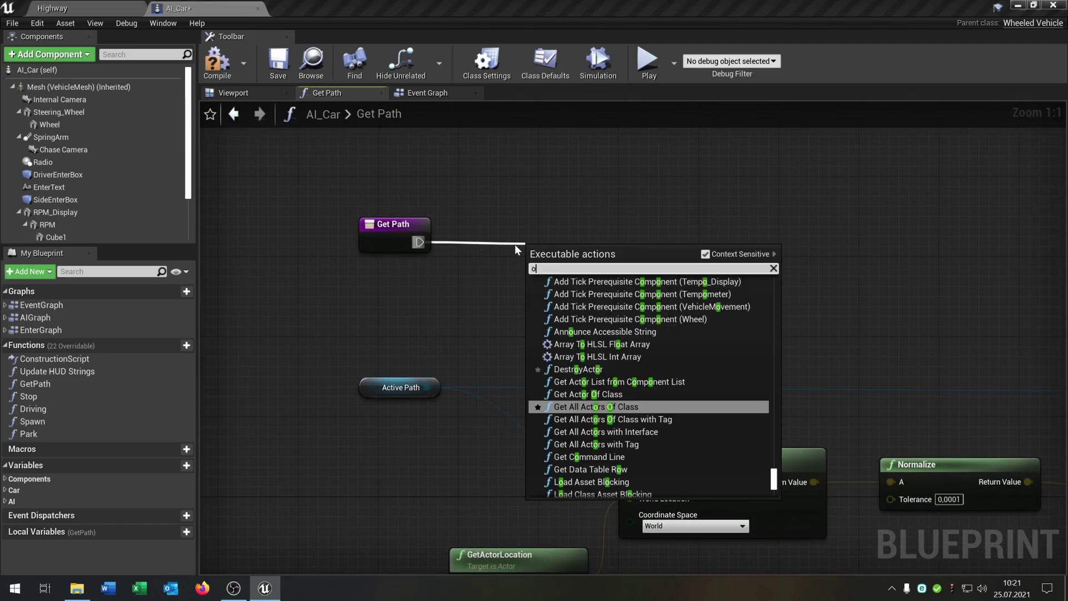
pyautogui.write('is valid')
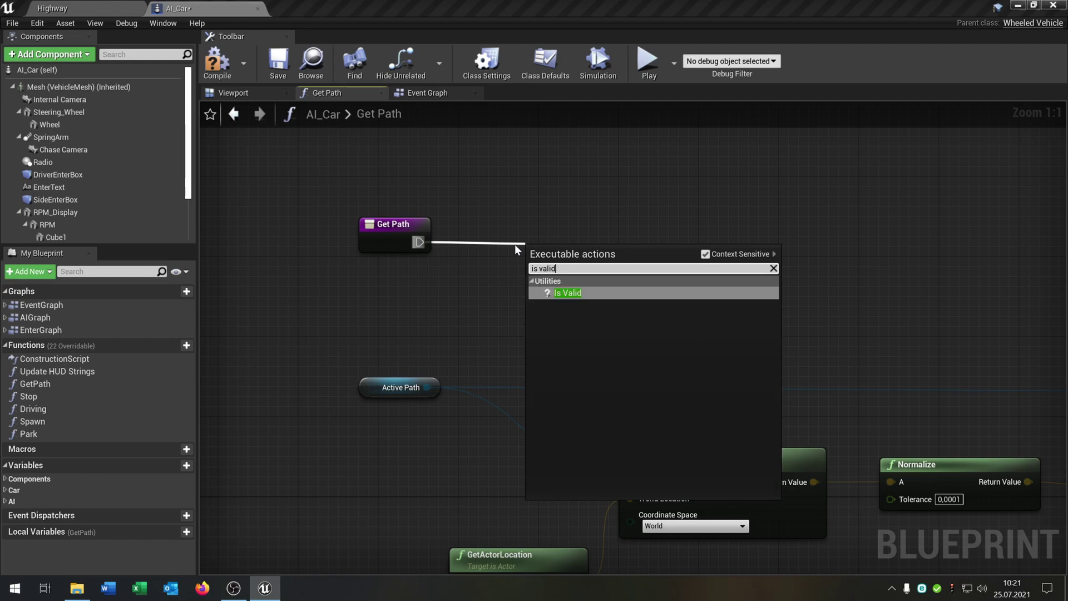
pyautogui.press('Return')
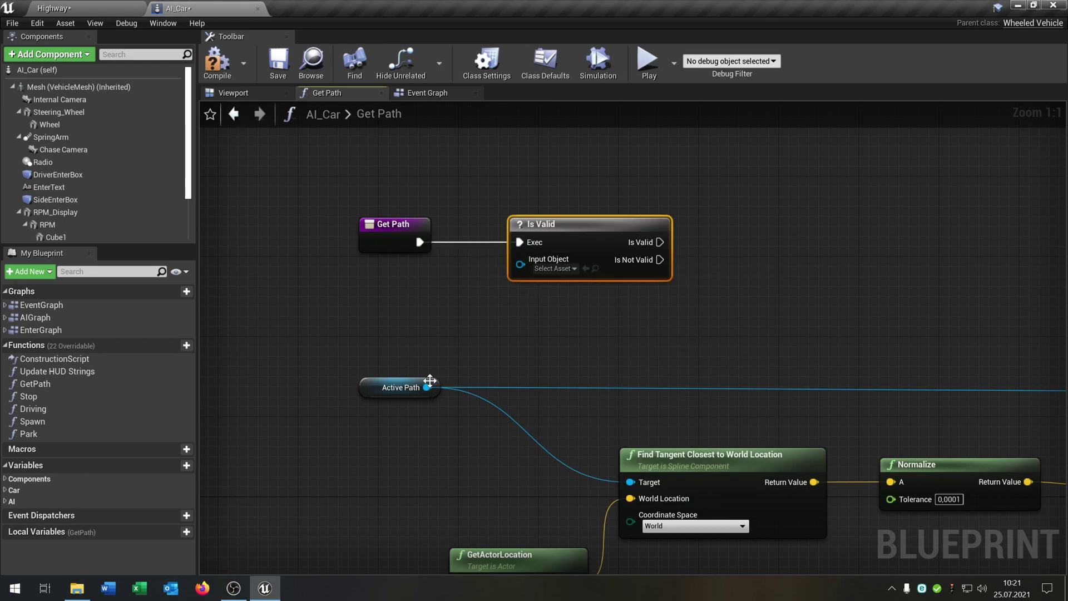
# Step: Feed Active Path into the Is Valid input, connect its Is Valid output to the existing execution chain, then compile and save
pyautogui.moveTo(527, 284); pyautogui.dragTo(863, 279)
pyautogui.scroll(-2, 546, 306)
pyautogui.moveTo(641, 340); pyautogui.dragTo(1063, 328, button='right')
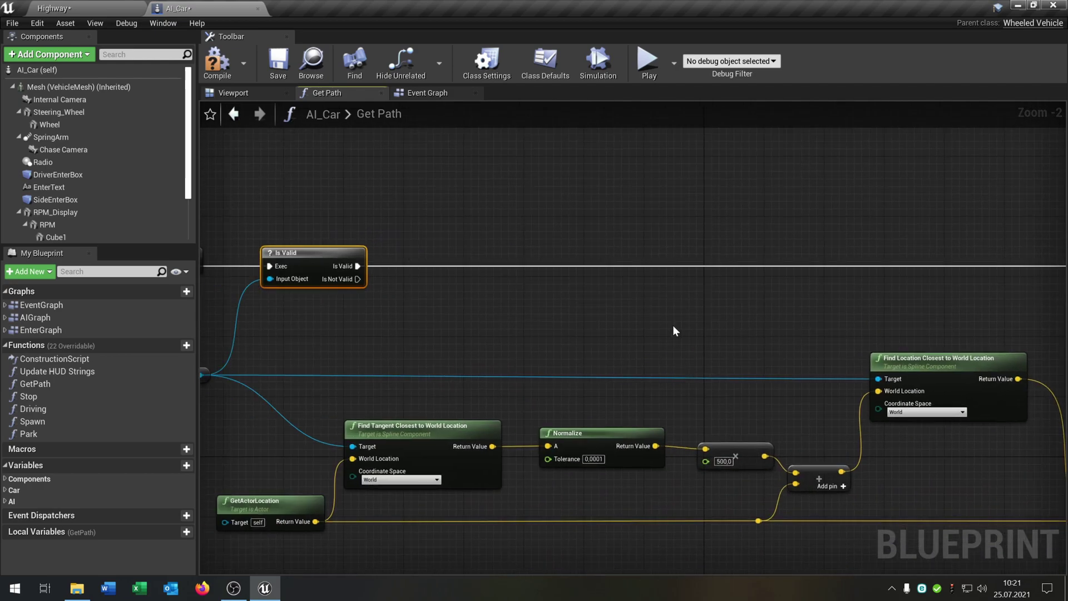
pyautogui.moveTo(364, 321); pyautogui.dragTo(632, 312, button='right')
pyautogui.click(279, 61)
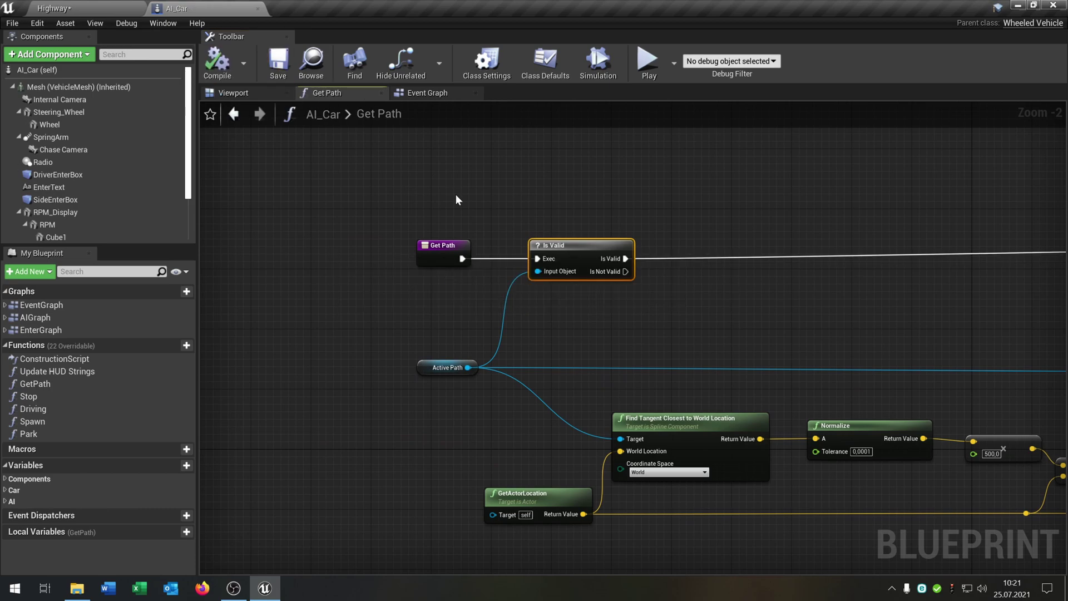
# Step: Add an Event BeginPlay node to AI_Car's Event Graph and connect it to a Driving function call
pyautogui.click(446, 95)
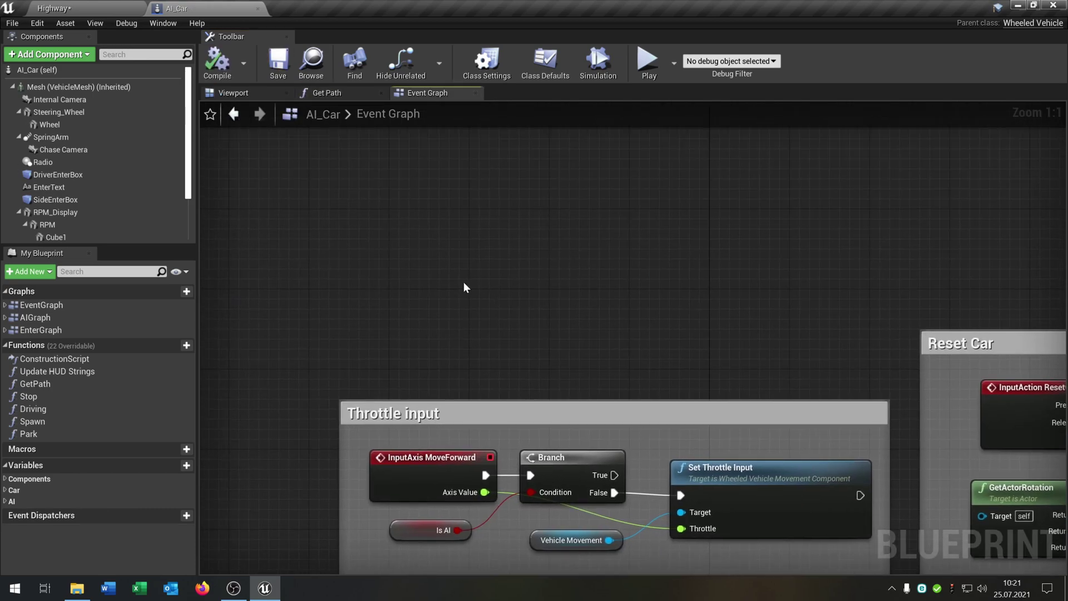
pyautogui.rightClick(465, 285)
pyautogui.write('begin')
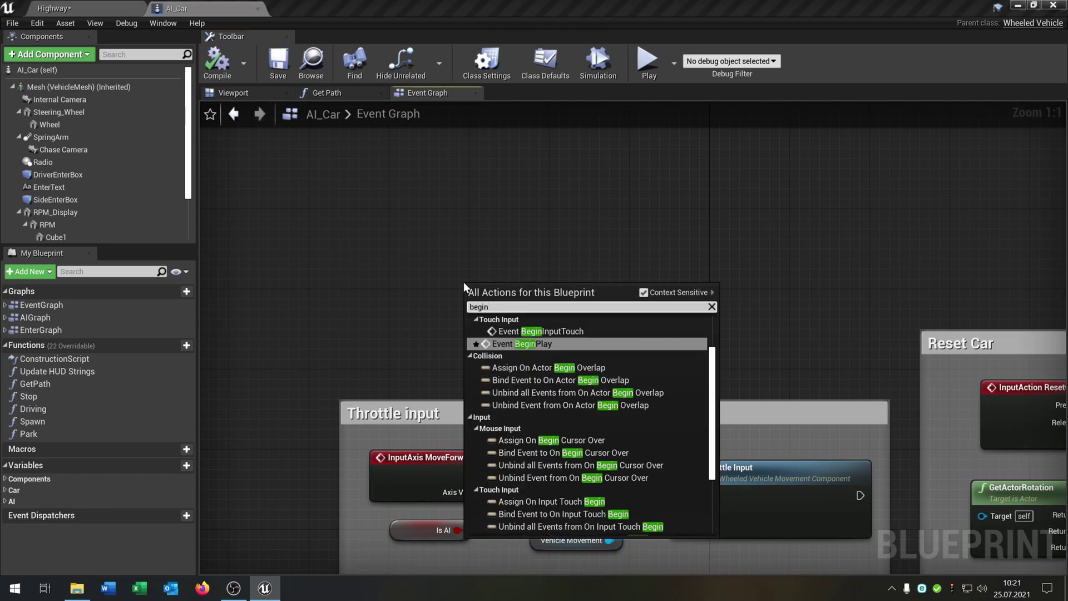
pyautogui.press('Return')
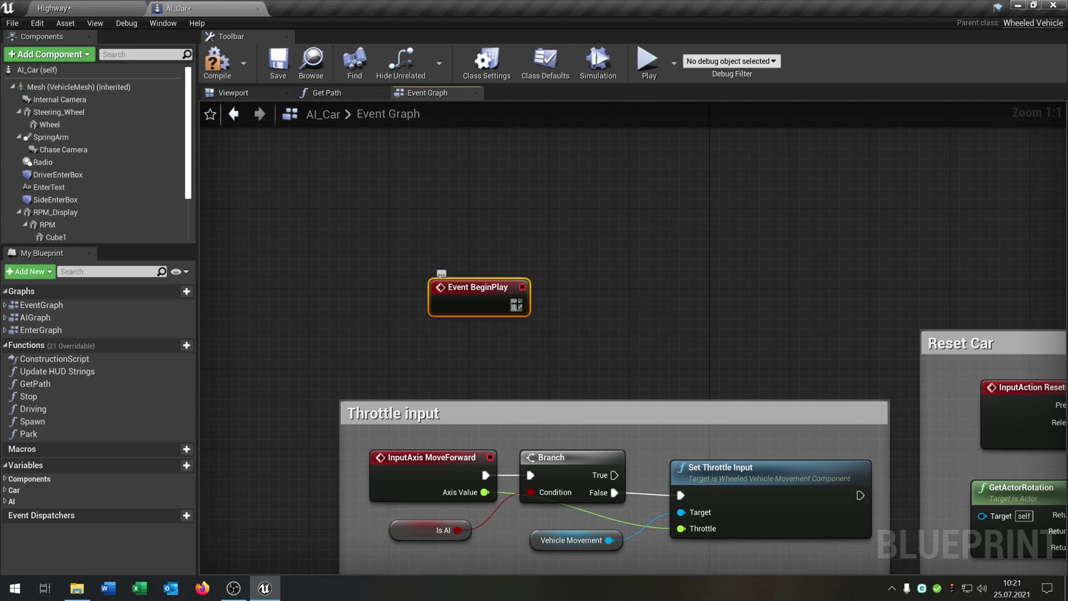
pyautogui.moveTo(594, 299); pyautogui.dragTo(591, 297)
pyautogui.press('Escape')
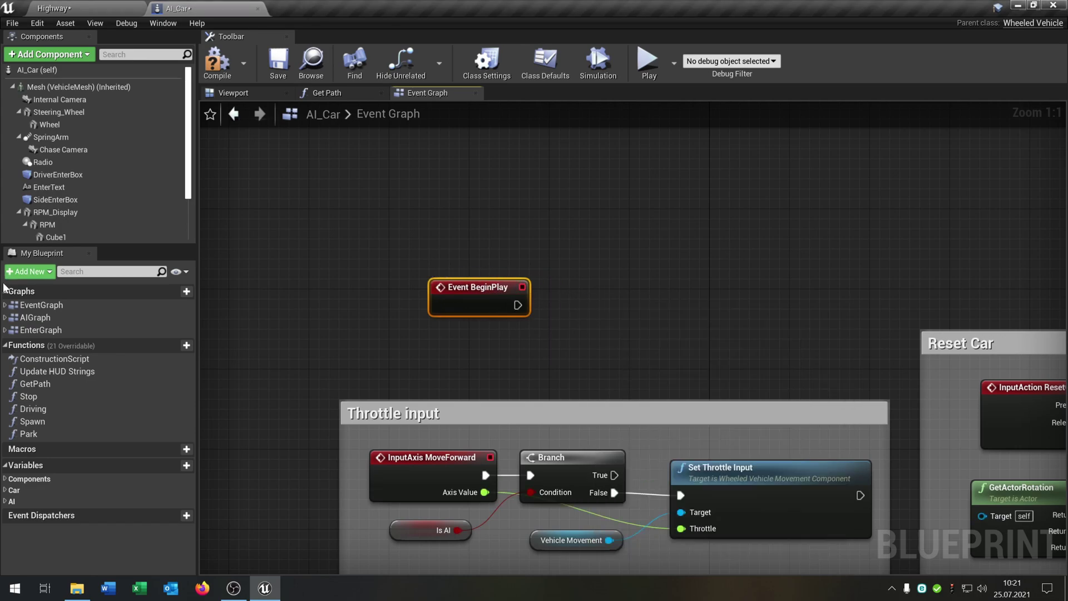
pyautogui.moveTo(32, 410); pyautogui.dragTo(629, 279)
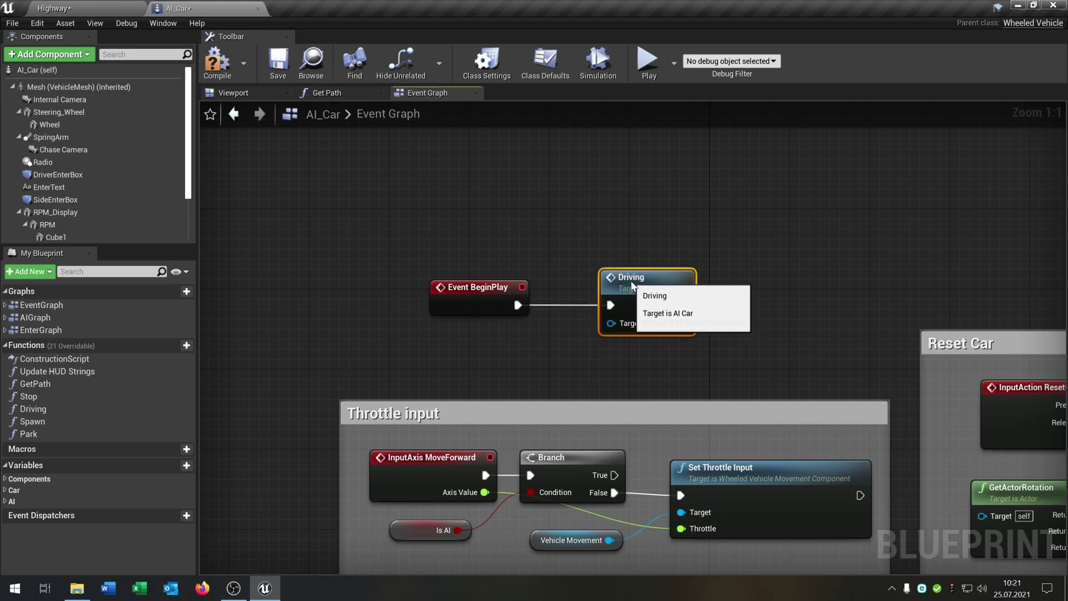
# Step: Group the BeginPlay and Driving nodes in a comment titled Spawn, then compile and save AI_Car
pyautogui.moveTo(399, 227); pyautogui.dragTo(712, 332)
pyautogui.write('c')
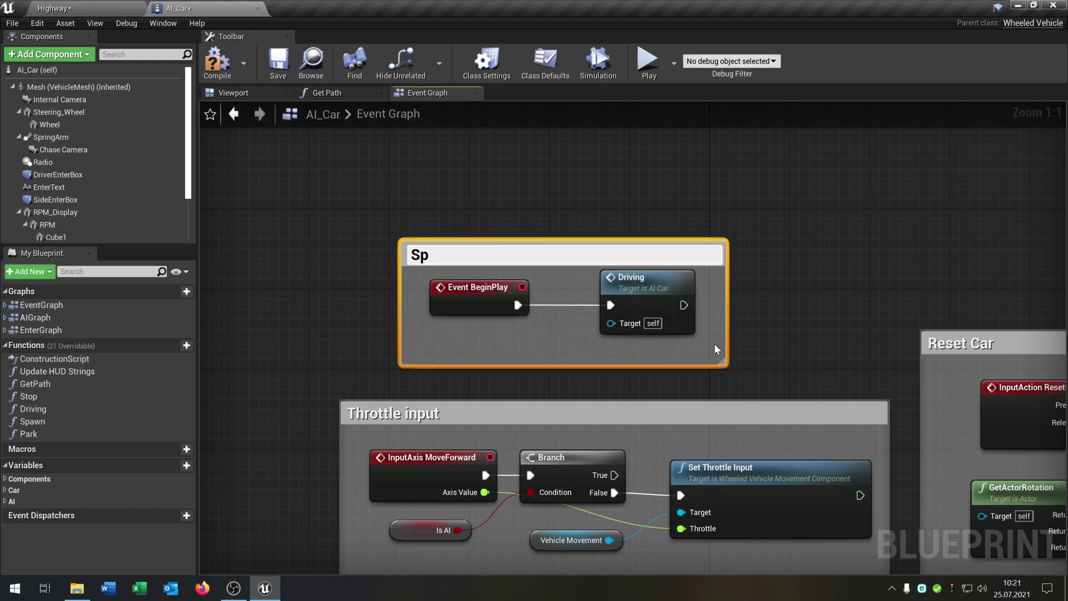
pyautogui.write('Spawn')
pyautogui.press('Return')
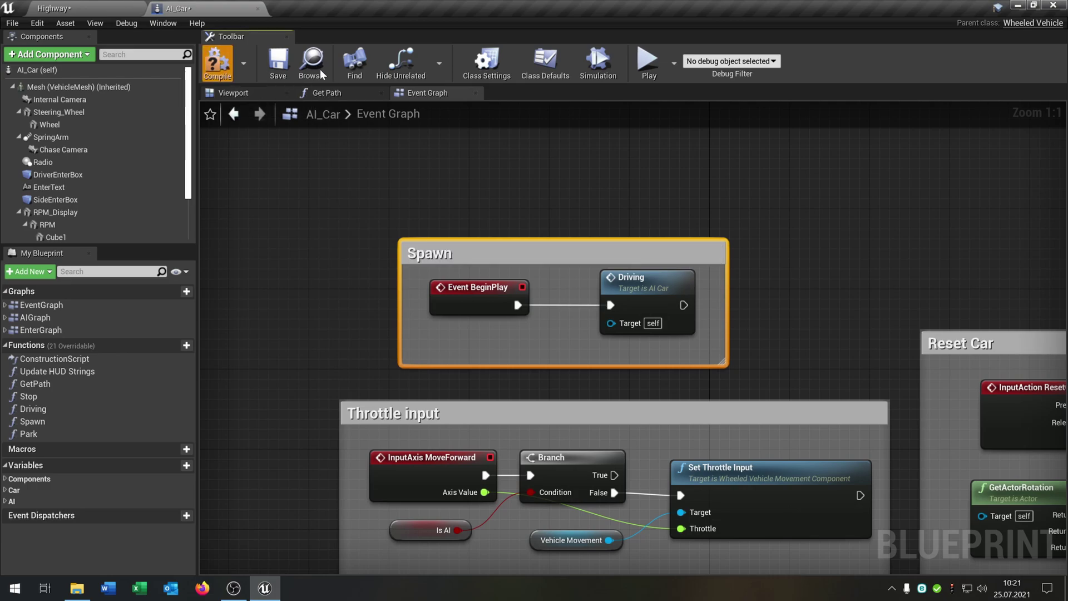
pyautogui.click(278, 62)
# Step: Play-test the Highway level, following the AI cars along the road with the character, and end the test
pyautogui.click(128, 8)
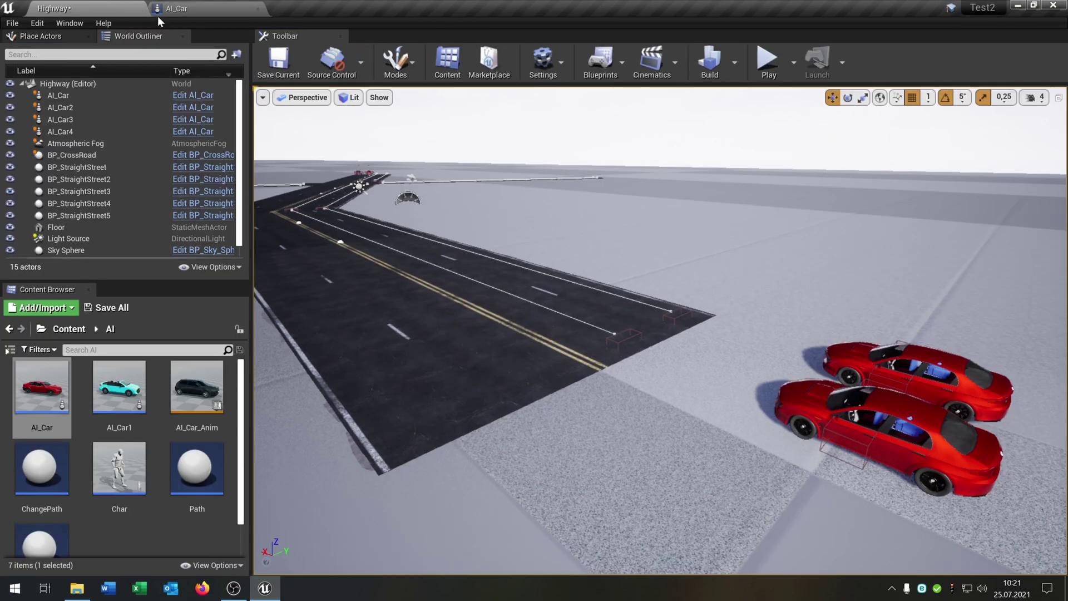
pyautogui.click(770, 61)
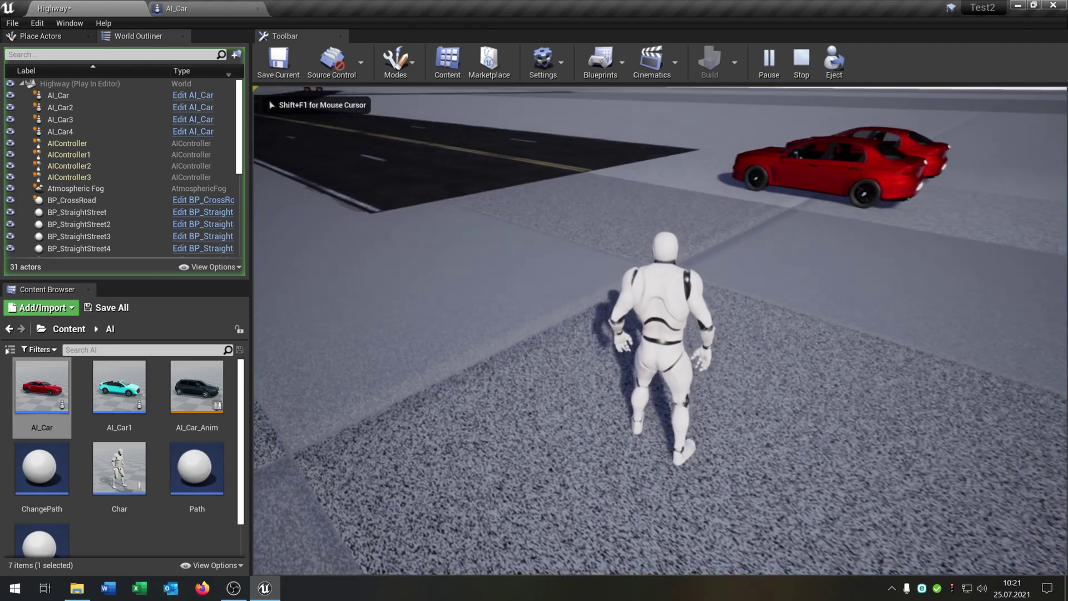
pyautogui.press('w')
pyautogui.press('d')
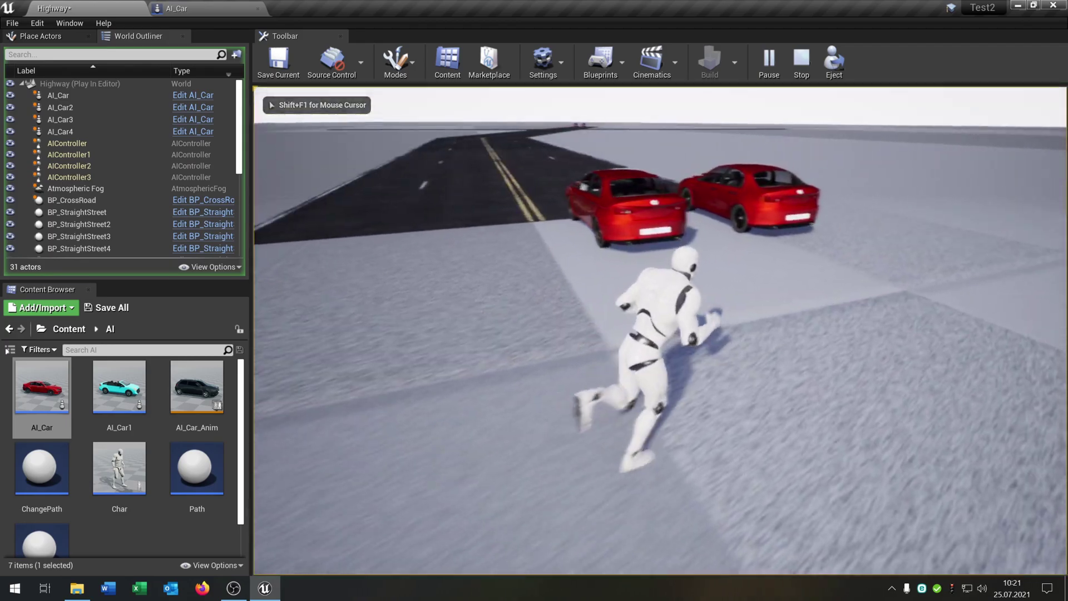
pyautogui.press('w')
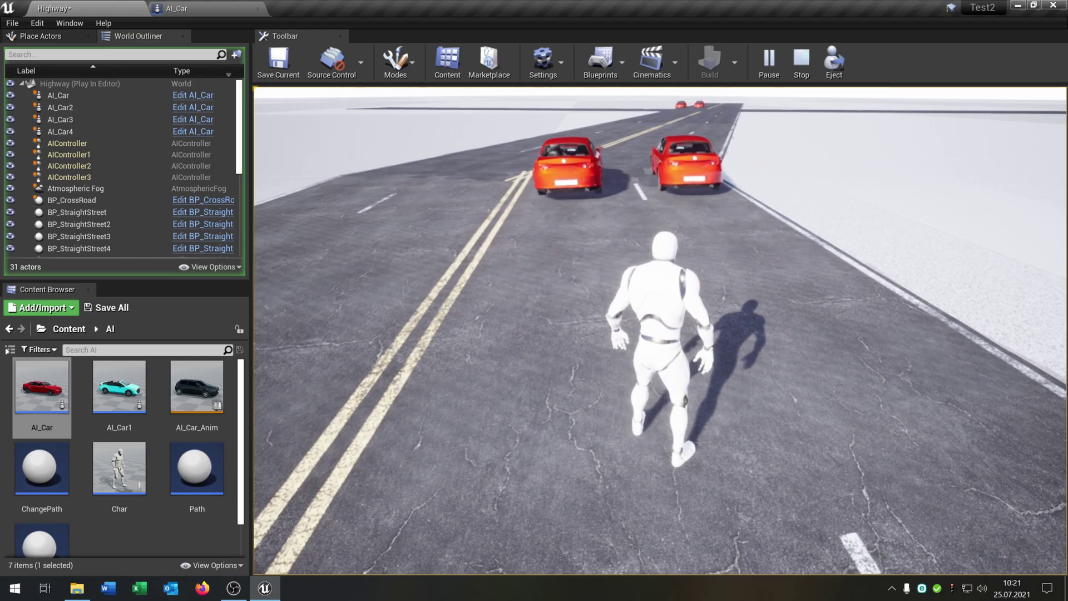
pyautogui.press('a')
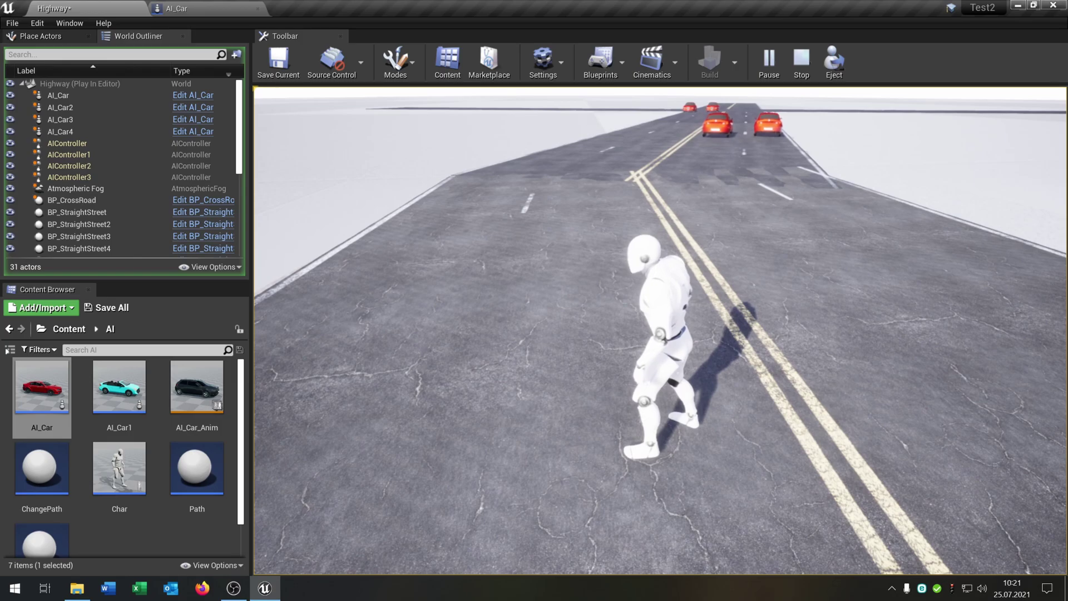
pyautogui.press('Escape')
# Step: Open the BP_StraightStreet blueprint from the Street/Blueprints folder and show its lanes in the 3D view
pyautogui.moveTo(601, 319)
pyautogui.mouseDown(button='right')
pyautogui.moveTo(601, 267)
pyautogui.moveTo(779, 278)
pyautogui.moveTo(790, 317)
pyautogui.moveTo(891, 317)
pyautogui.moveTo(601, 300)
pyautogui.mouseUp(button='right')
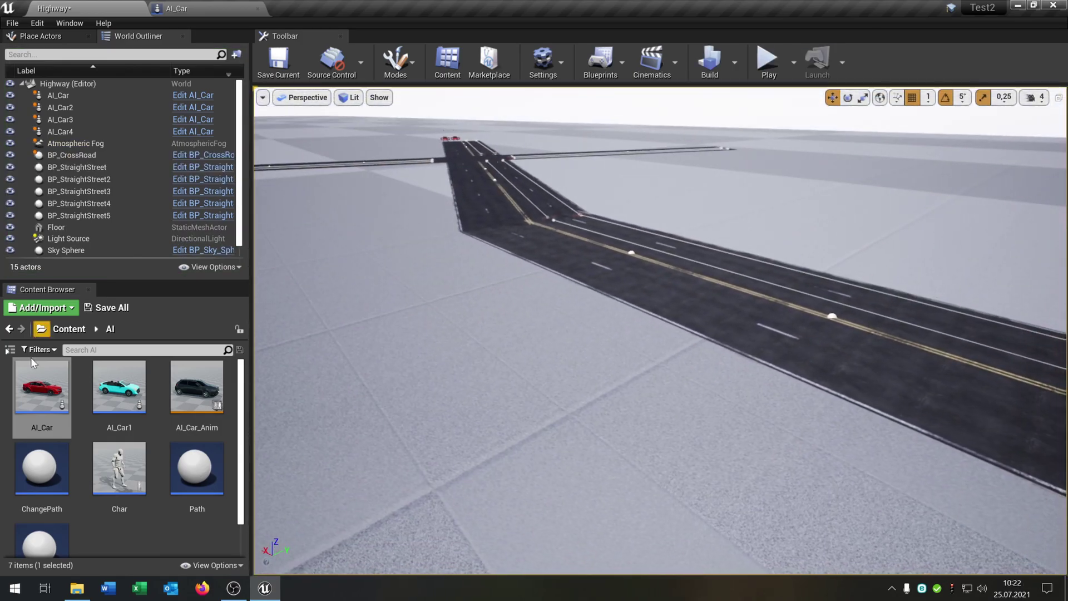
pyautogui.click(66, 329)
pyautogui.scroll(-2, 135, 445)
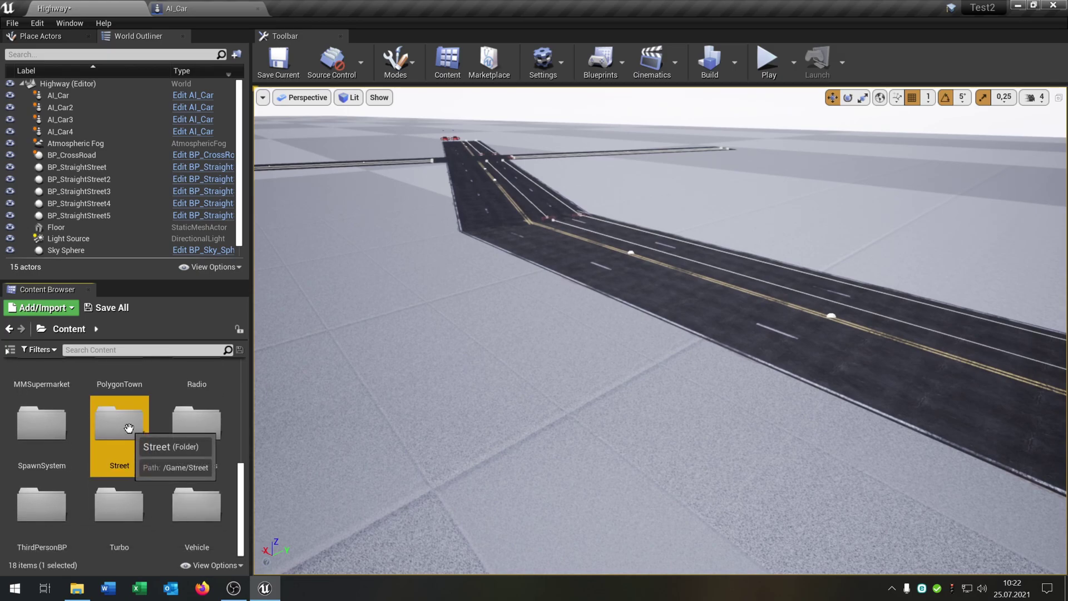
pyautogui.doubleClick(117, 423)
pyautogui.doubleClick(65, 381)
pyautogui.doubleClick(98, 394)
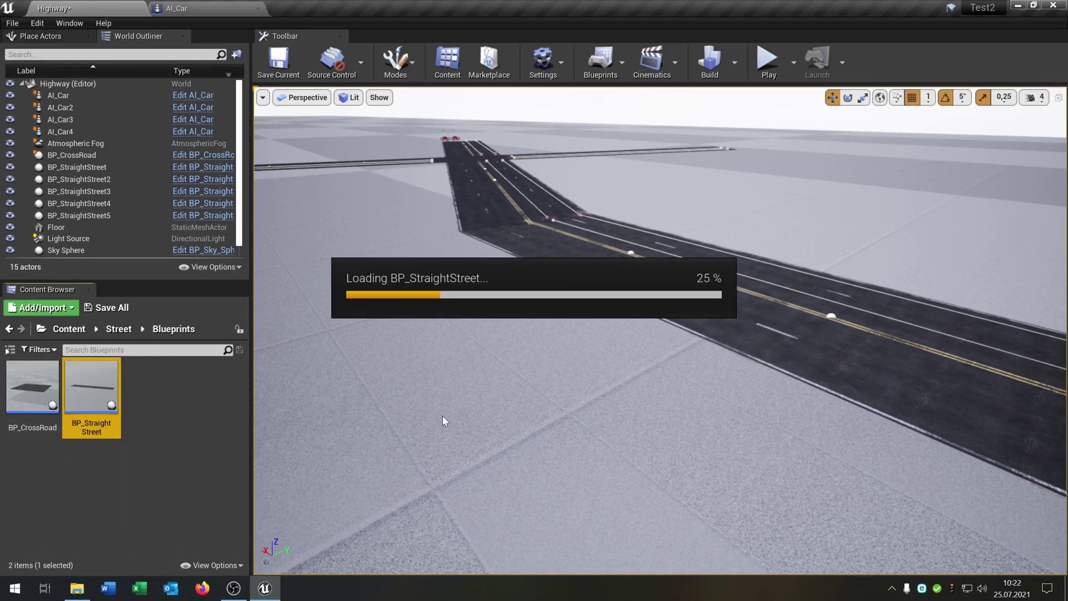
pyautogui.click(231, 93)
pyautogui.moveTo(452, 231); pyautogui.dragTo(357, 235, button='right')
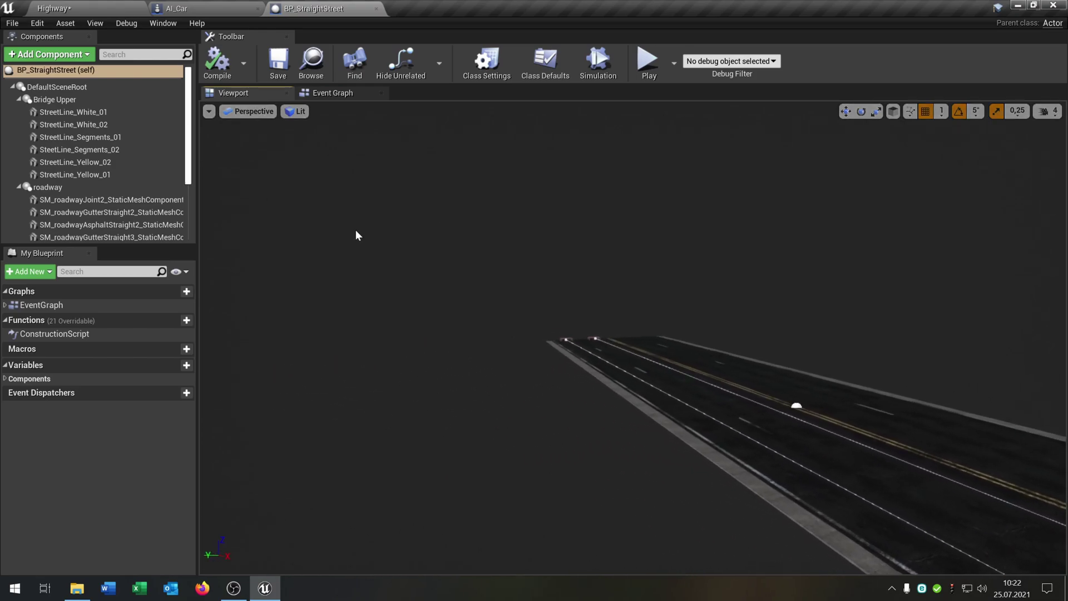
pyautogui.moveTo(483, 273); pyautogui.dragTo(456, 228, button='right')
# Step: Collapse the Bridge Upper and roadway component groups and select the Box1 component
pyautogui.click(16, 100)
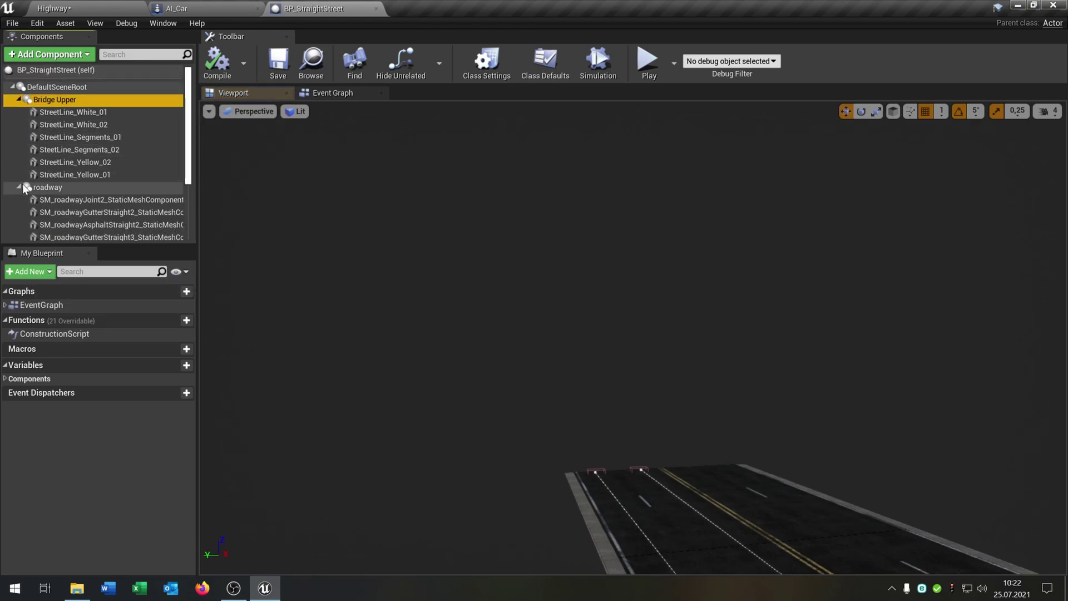
pyautogui.click(20, 187)
pyautogui.click(18, 100)
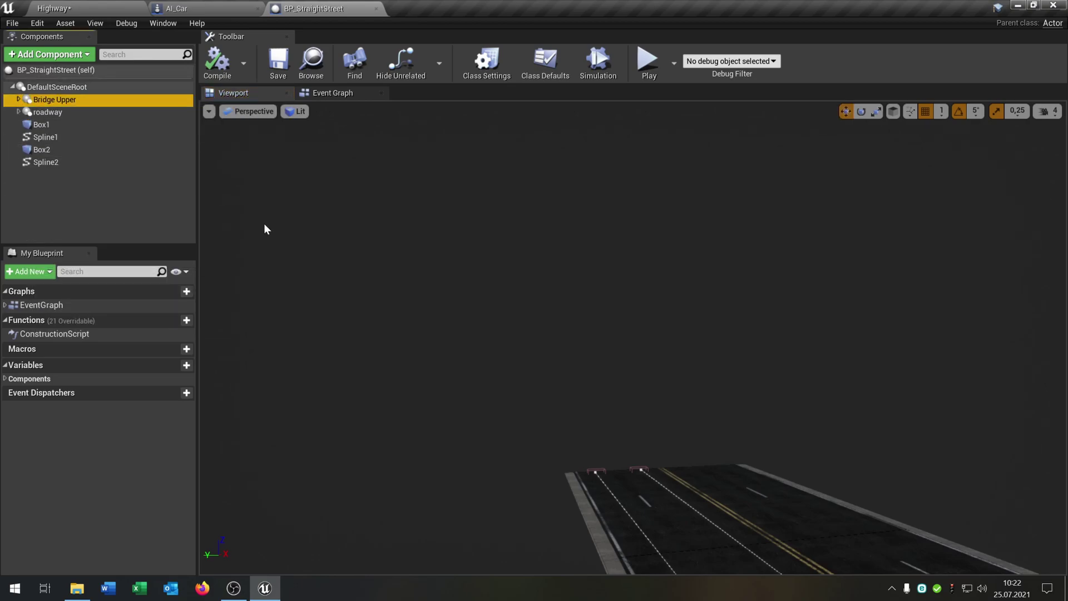
pyautogui.doubleClick(75, 127)
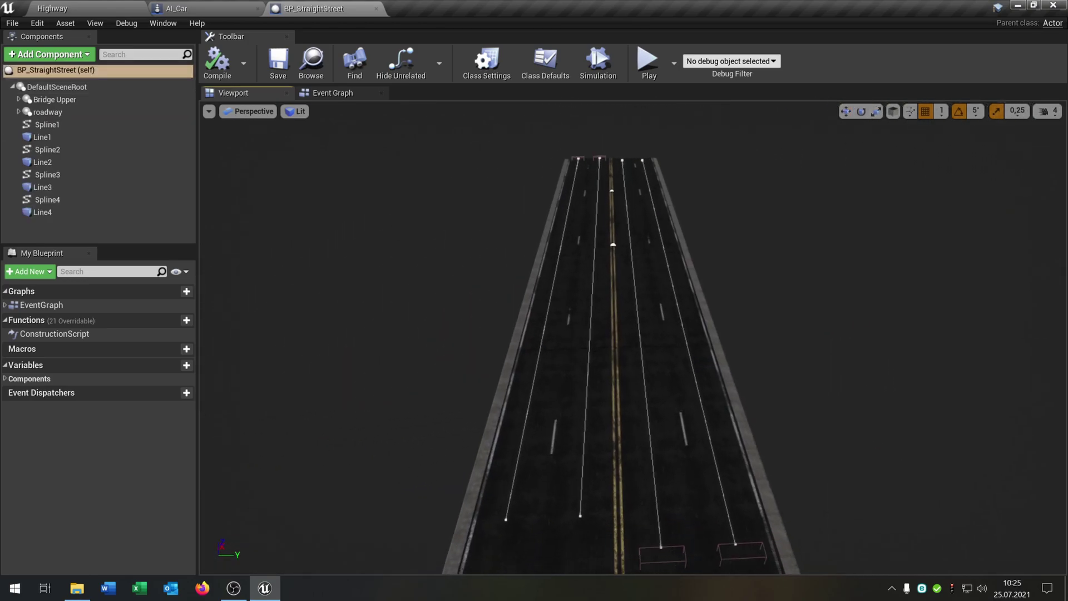
# Step: Review the four lane splines with their trigger boxes and the overlap chains for Line1 to Line4 in BP_StraightStreet
pyautogui.moveTo(634, 337); pyautogui.dragTo(653, 358, button='right')
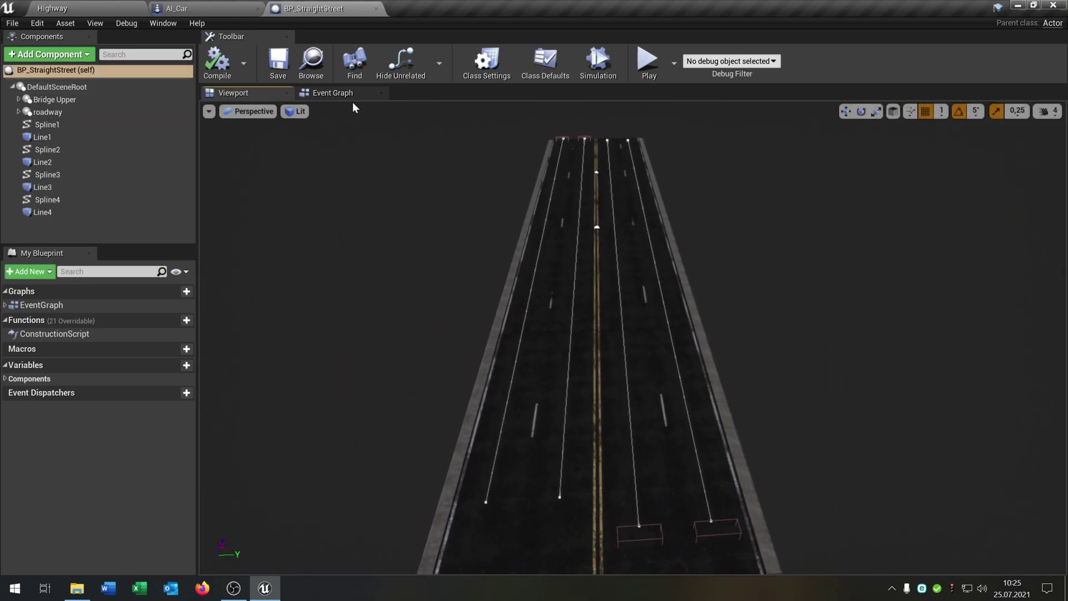
pyautogui.click(326, 93)
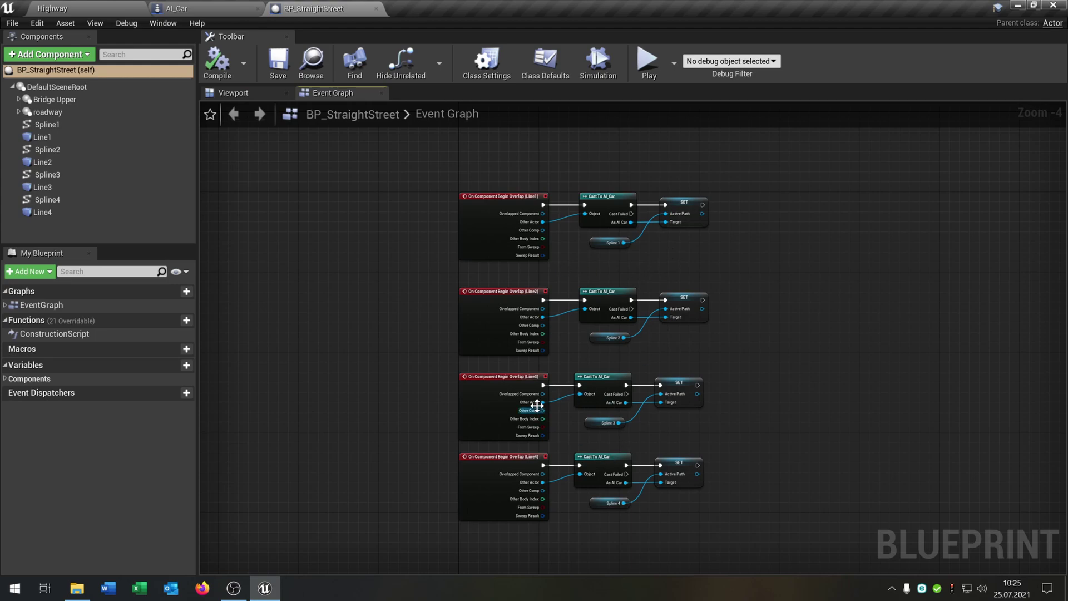
# Step: Compare the Line1 to Line4 overlap chains in BP_StraightStreet with its four lane splines in the 3D view
pyautogui.scroll(2, 552, 376)
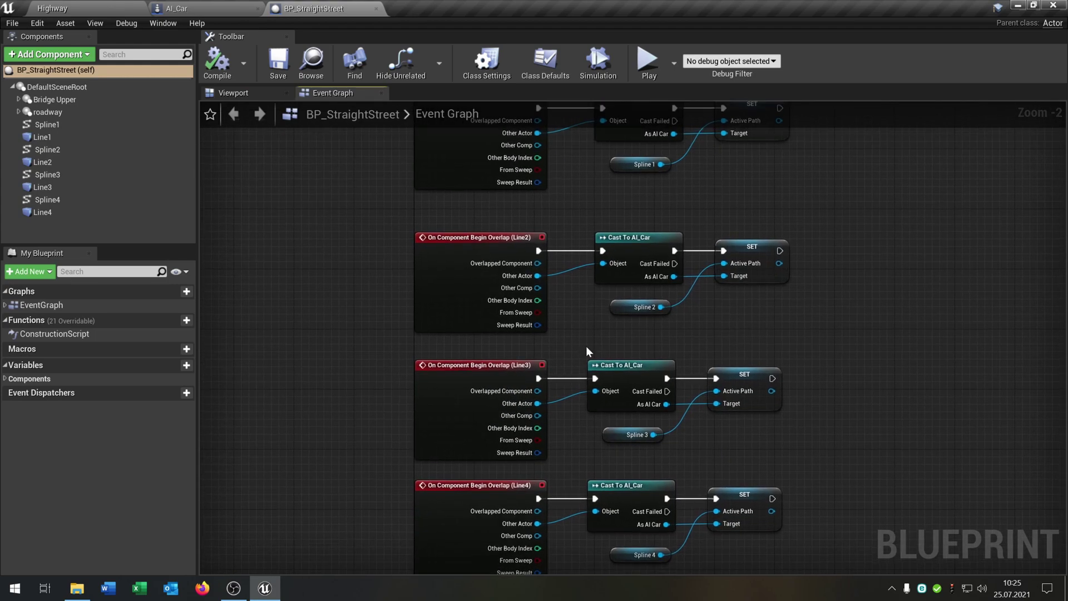
pyautogui.scroll(-2, 587, 348)
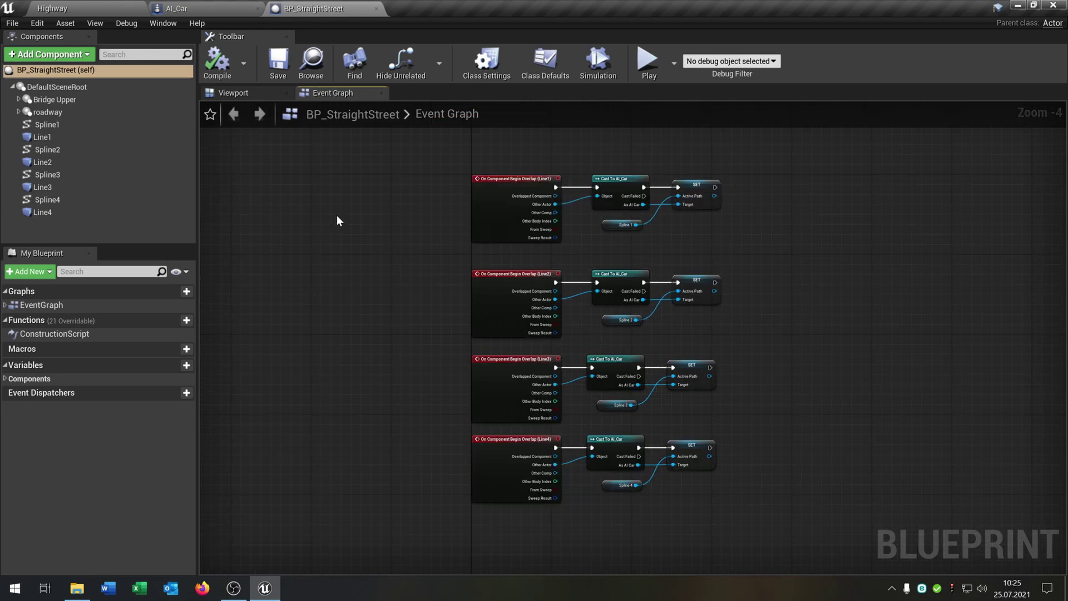
pyautogui.click(234, 92)
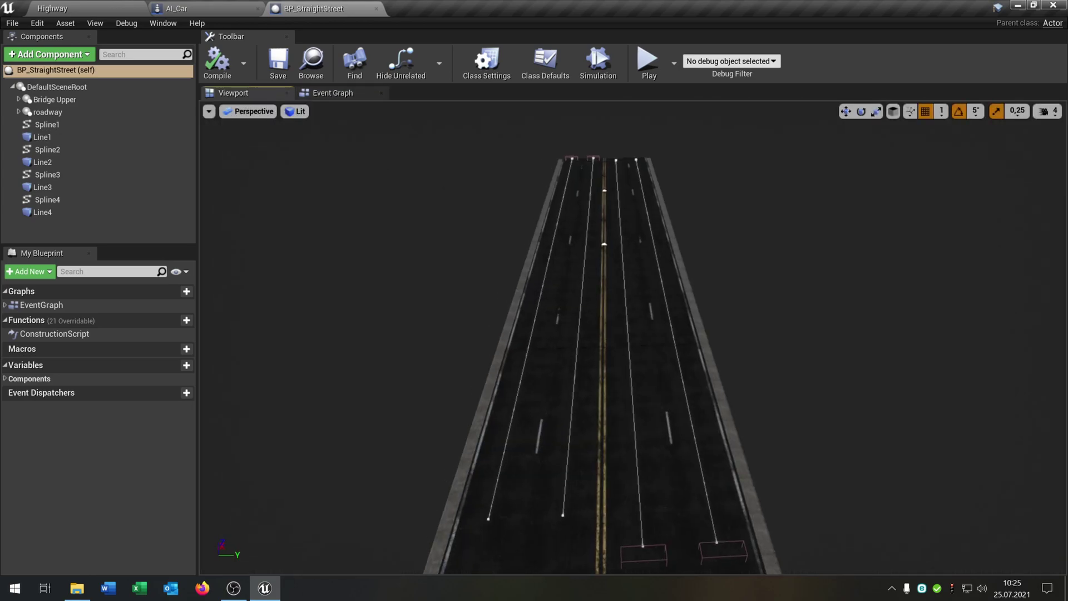
pyautogui.moveTo(426, 189); pyautogui.dragTo(408, 134, button='right')
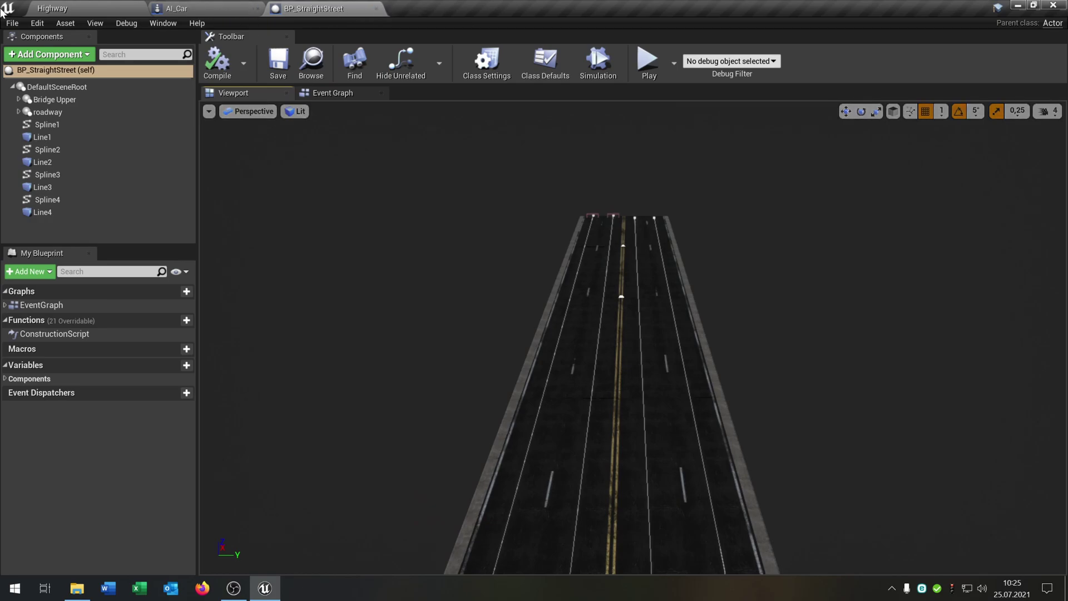
# Step: Examine the crossroad in the Highway level, where the lane splines of the adjoining straight streets end
pyautogui.click(60, 4)
pyautogui.moveTo(612, 334); pyautogui.dragTo(746, 317, button='right')
pyautogui.press('d')
pyautogui.press('w')
pyautogui.press('w')
pyautogui.press('w')
pyautogui.press('w')
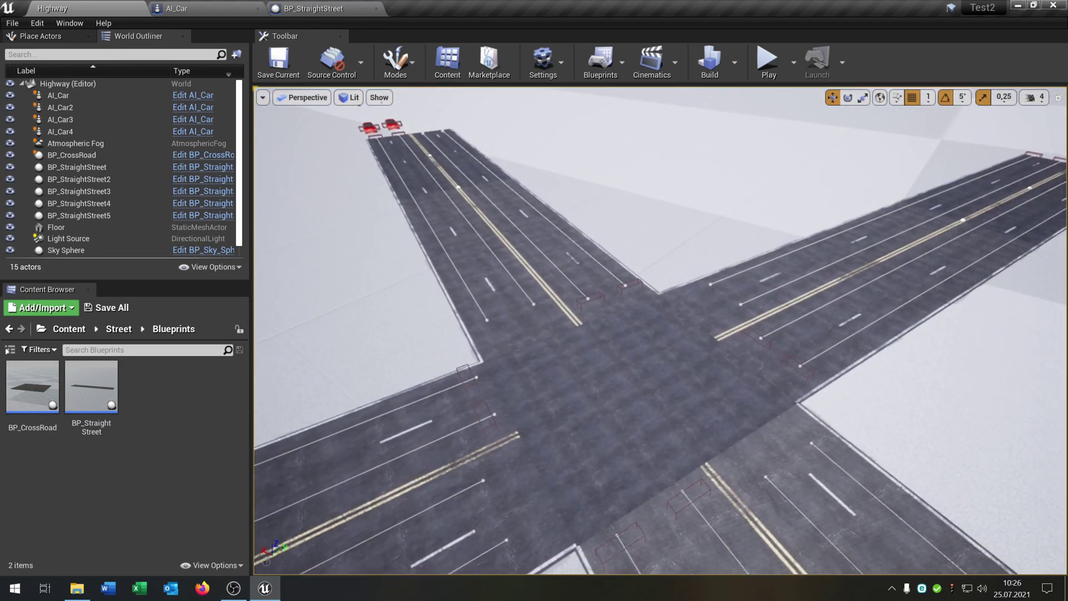
pyautogui.moveTo(557, 443); pyautogui.dragTo(558, 460, button='right')
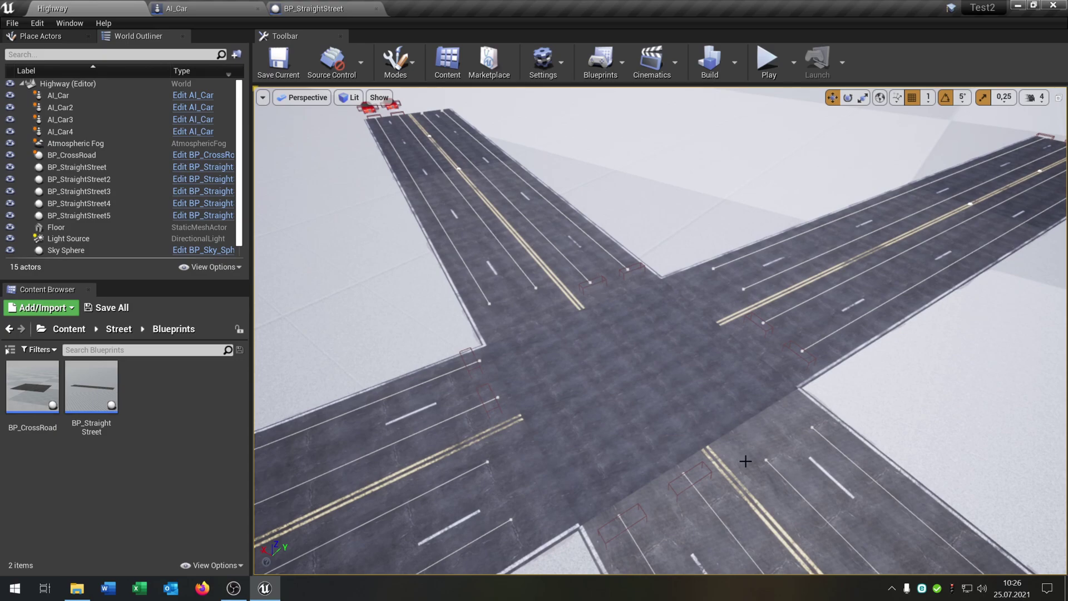
pyautogui.moveTo(592, 405); pyautogui.dragTo(492, 434, button='right')
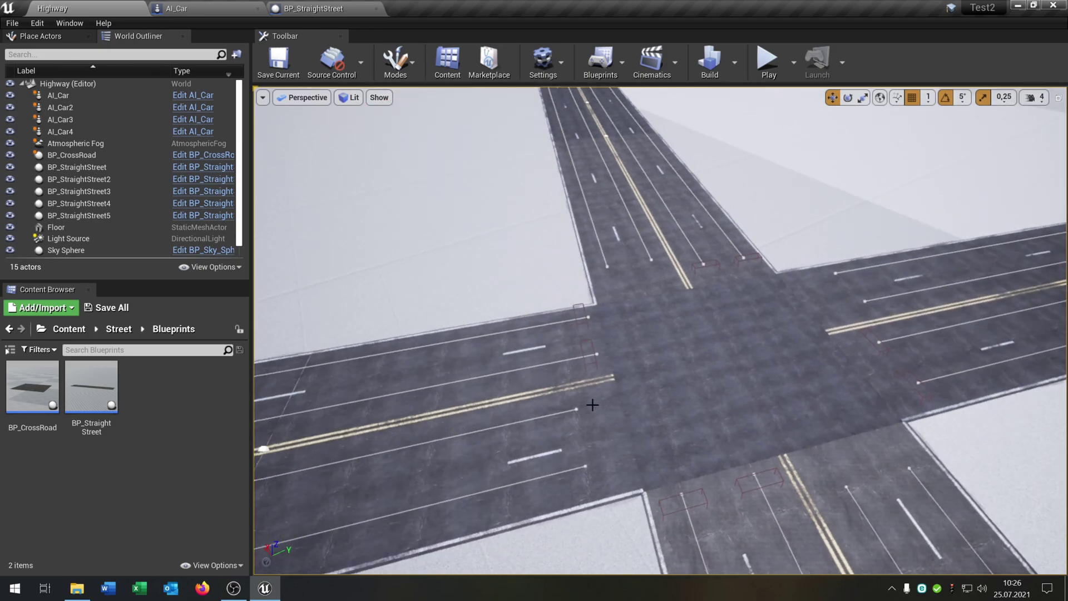
pyautogui.moveTo(606, 389); pyautogui.dragTo(784, 368, button='right')
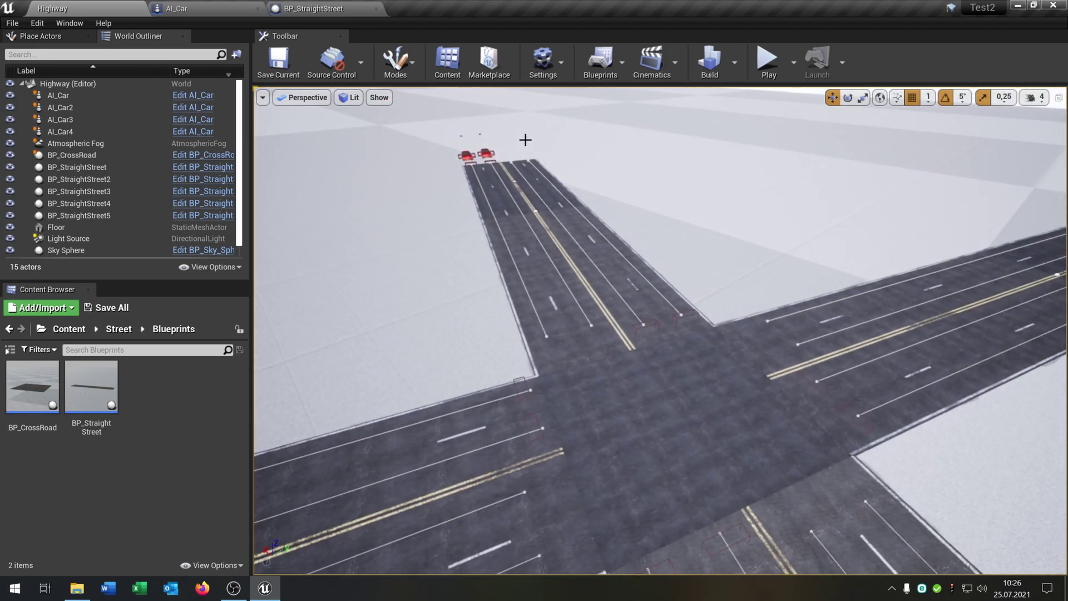
# Step: Open the BP_CrossRoad blueprint and show its whole road plane in the 3D view
pyautogui.doubleClick(32, 387)
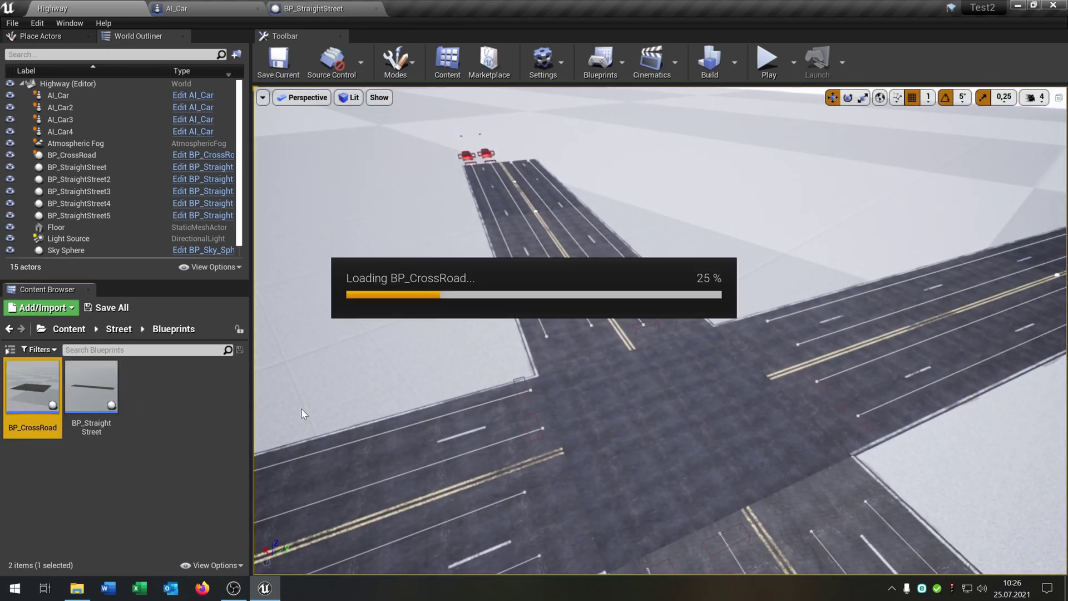
pyautogui.click(259, 93)
pyautogui.moveTo(611, 286); pyautogui.dragTo(611, 401, button='right')
pyautogui.scroll(-5, 611, 286)
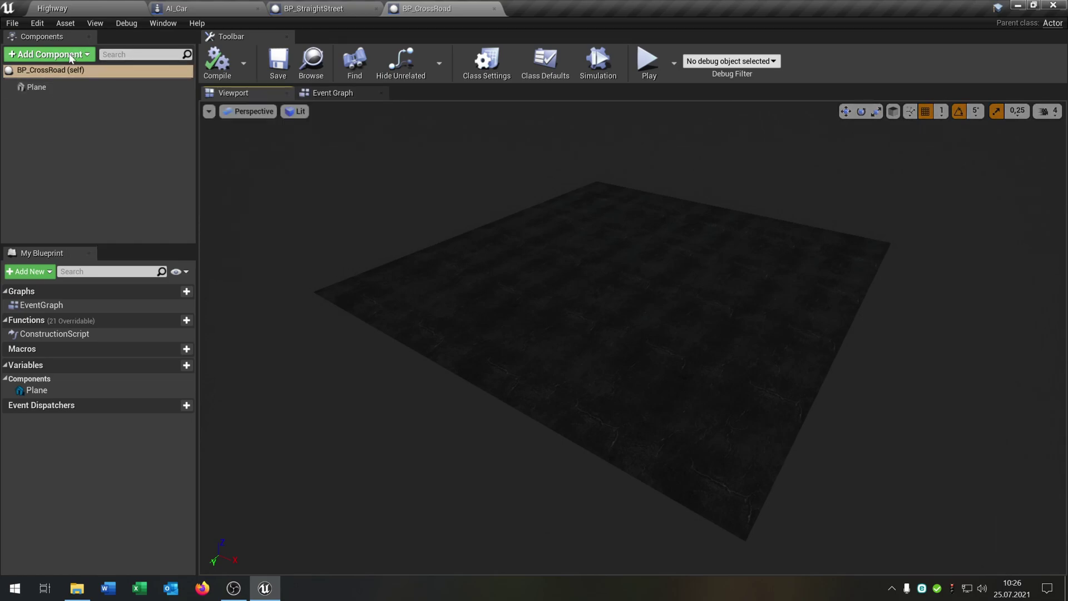
# Step: Add a Box Collision component to BP_CrossRoad and keep the name Box
pyautogui.click(49, 54)
pyautogui.write('box')
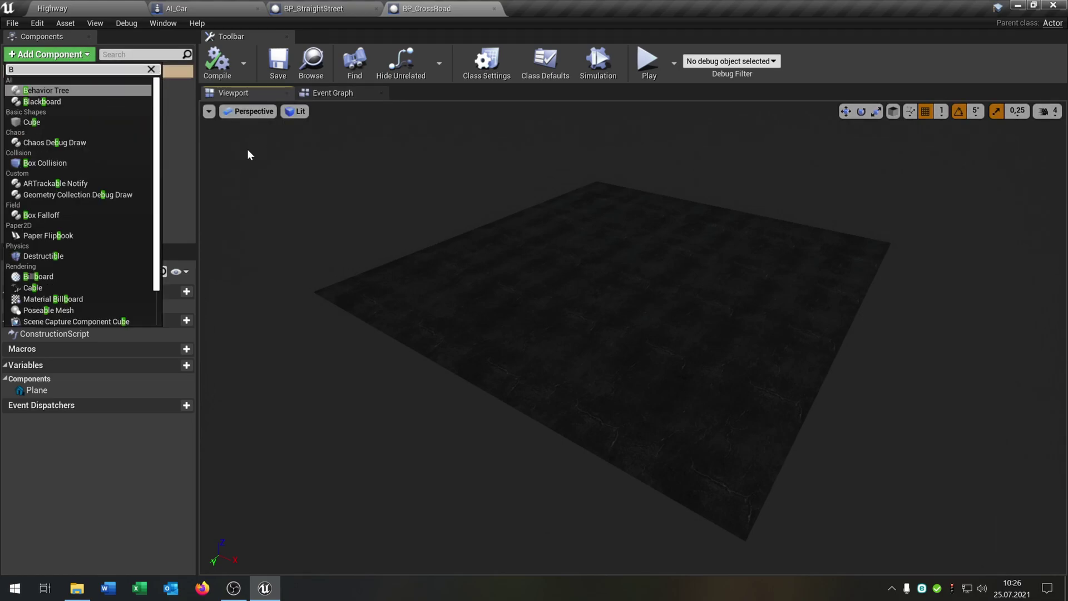
pyautogui.press('Return')
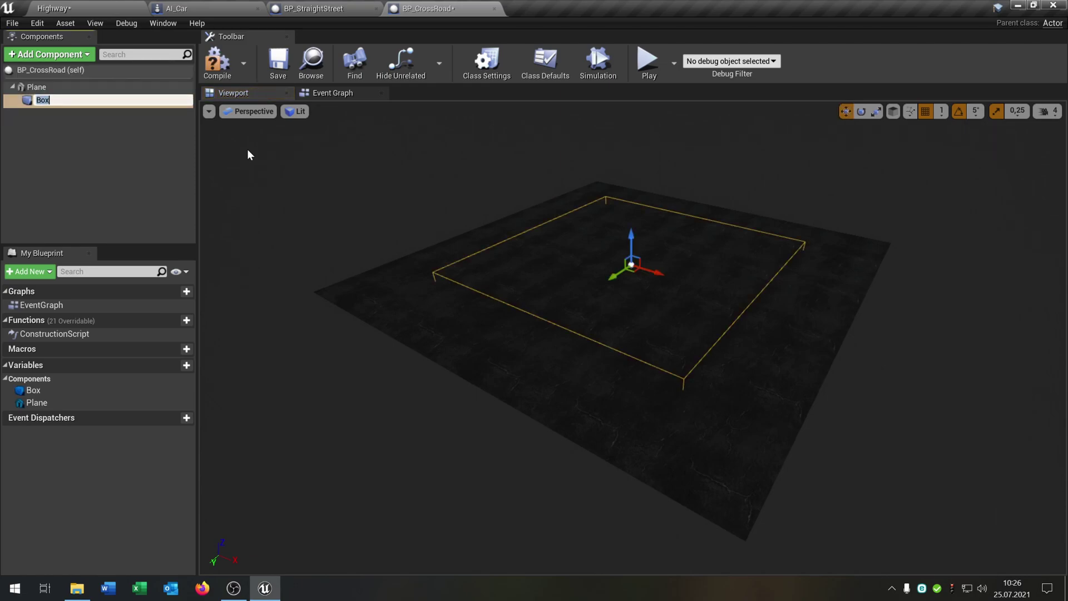
pyautogui.press('Return')
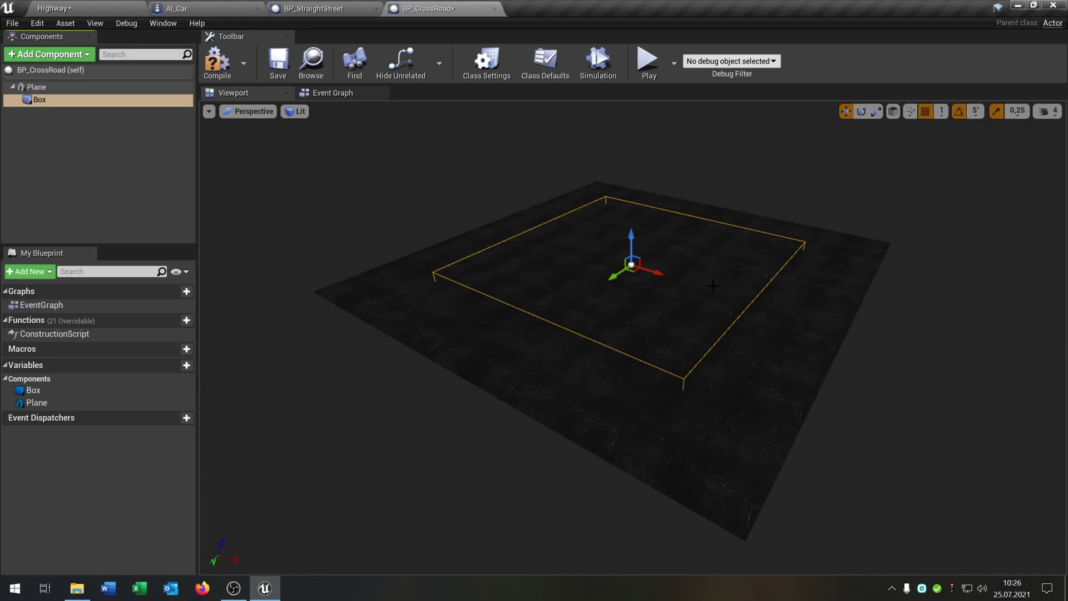
# Step: Shrink the Box component to roughly one lane's width and move it toward a corner of the road plane
pyautogui.moveTo(713, 286); pyautogui.dragTo(707, 331, button='middle')
pyautogui.press('e')
pyautogui.press('r')
pyautogui.moveTo(674, 331); pyautogui.dragTo(648, 328)
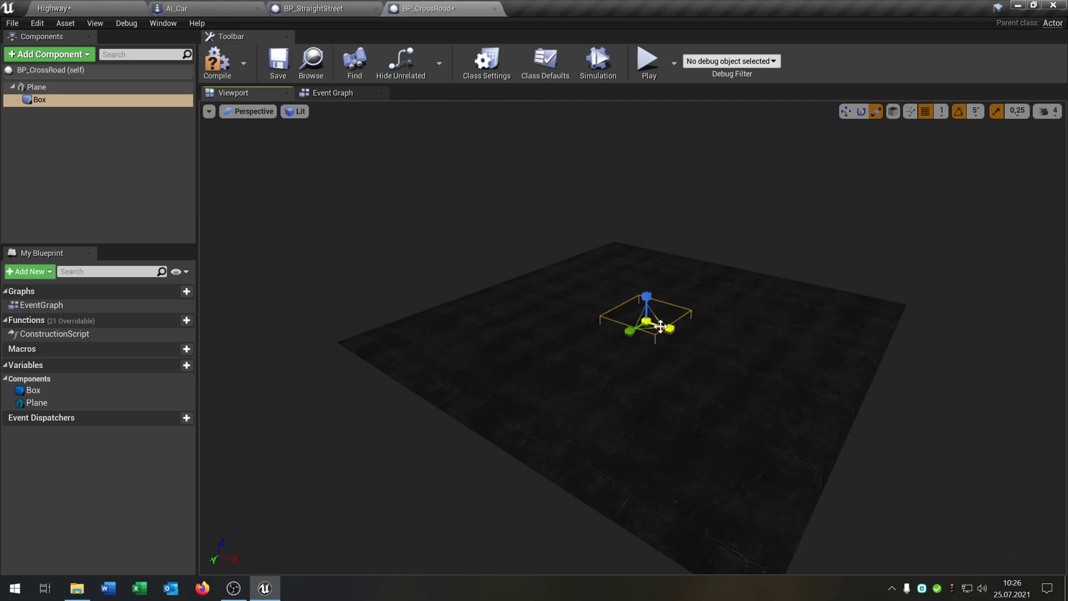
pyautogui.press('w')
pyautogui.moveTo(719, 323); pyautogui.dragTo(603, 292, button='right')
pyautogui.moveTo(601, 288); pyautogui.dragTo(753, 358)
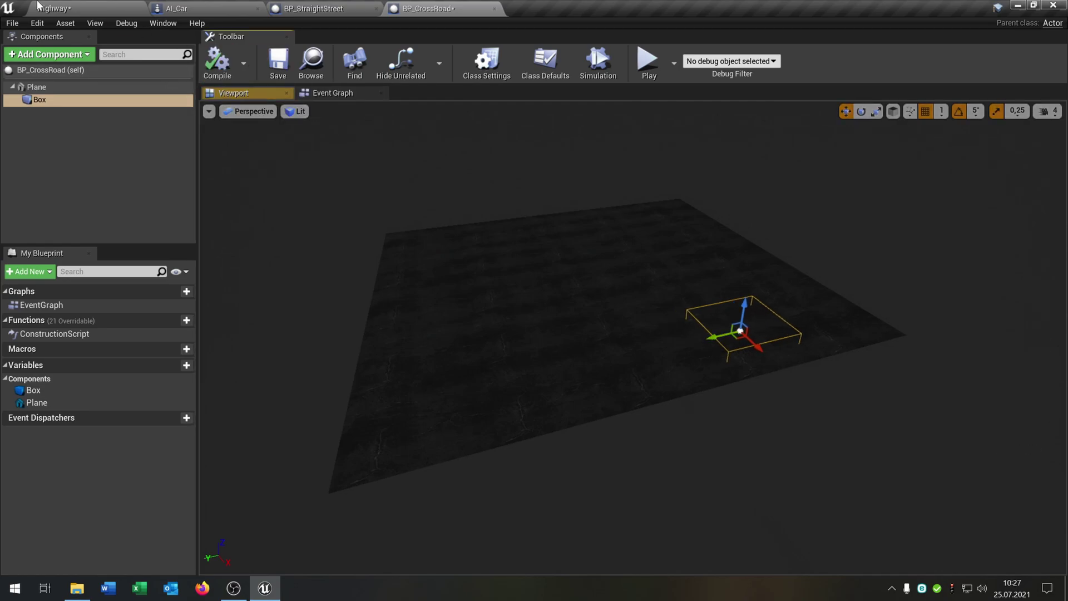
# Step: Compare the box with the street lanes in the Highway level and shift it closer to the plane's corner, in line with the outer lane
pyautogui.click(62, 9)
pyautogui.moveTo(743, 336)
pyautogui.mouseDown(button='right')
pyautogui.moveTo(752, 362)
pyautogui.moveTo(662, 329)
pyautogui.moveTo(654, 315)
pyautogui.moveTo(668, 287)
pyautogui.moveTo(748, 336)
pyautogui.mouseUp(button='right')
pyautogui.press('w')
pyautogui.press('w')
pyautogui.press('w')
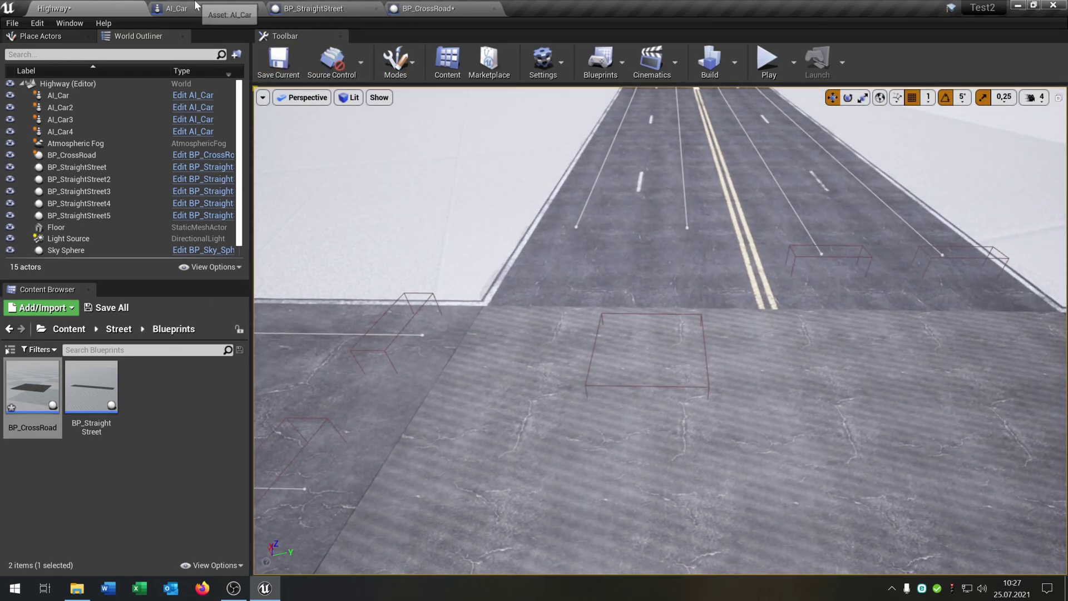
pyautogui.click(434, 9)
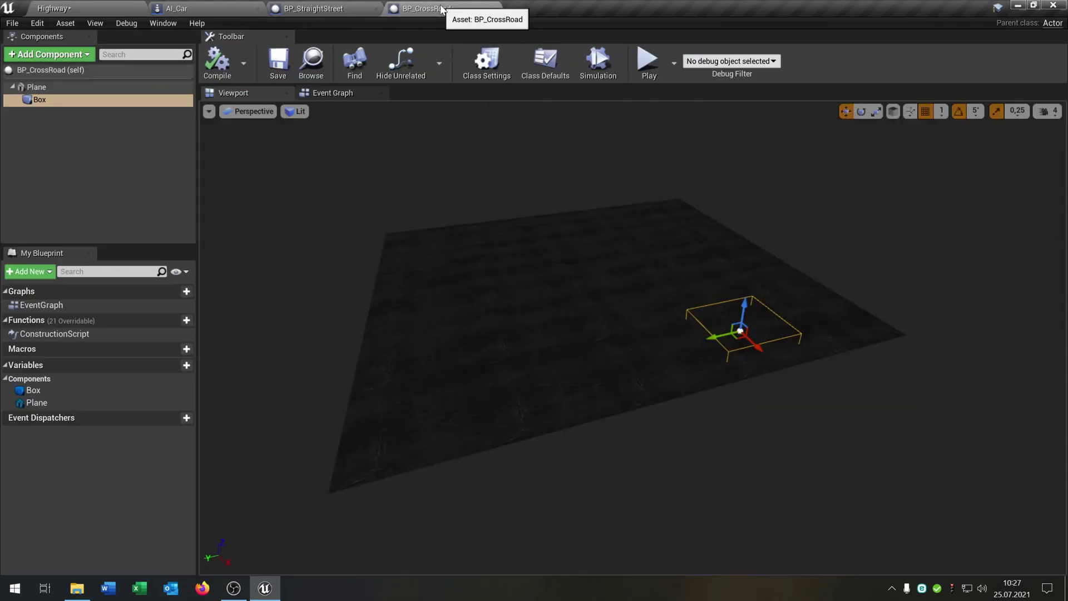
pyautogui.moveTo(725, 332); pyautogui.dragTo(748, 327)
pyautogui.moveTo(748, 327); pyautogui.dragTo(606, 328, button='middle')
pyautogui.click(85, 7)
pyautogui.click(434, 8)
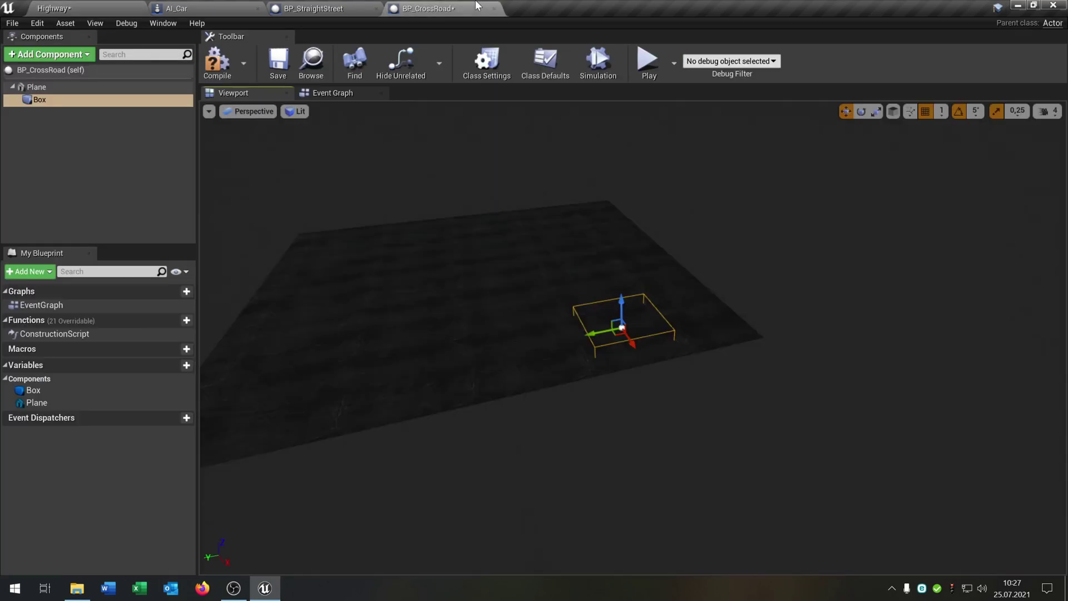
pyautogui.moveTo(633, 332); pyautogui.dragTo(657, 335)
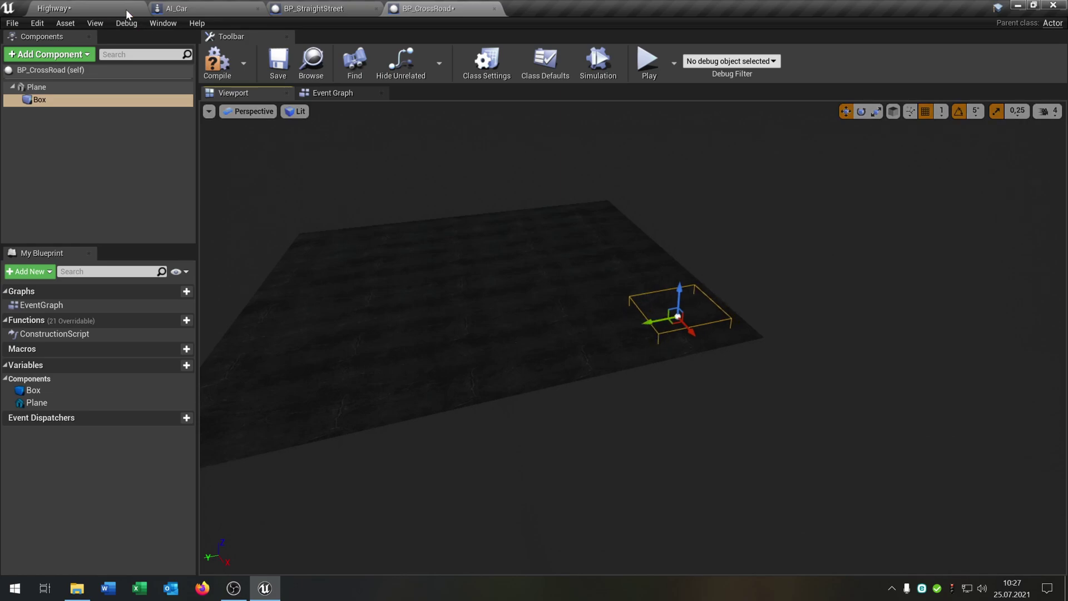
# Step: Save BP_CrossRoad and check the box's alignment with the outer lane in the Highway level
pyautogui.click(278, 61)
pyautogui.click(111, 8)
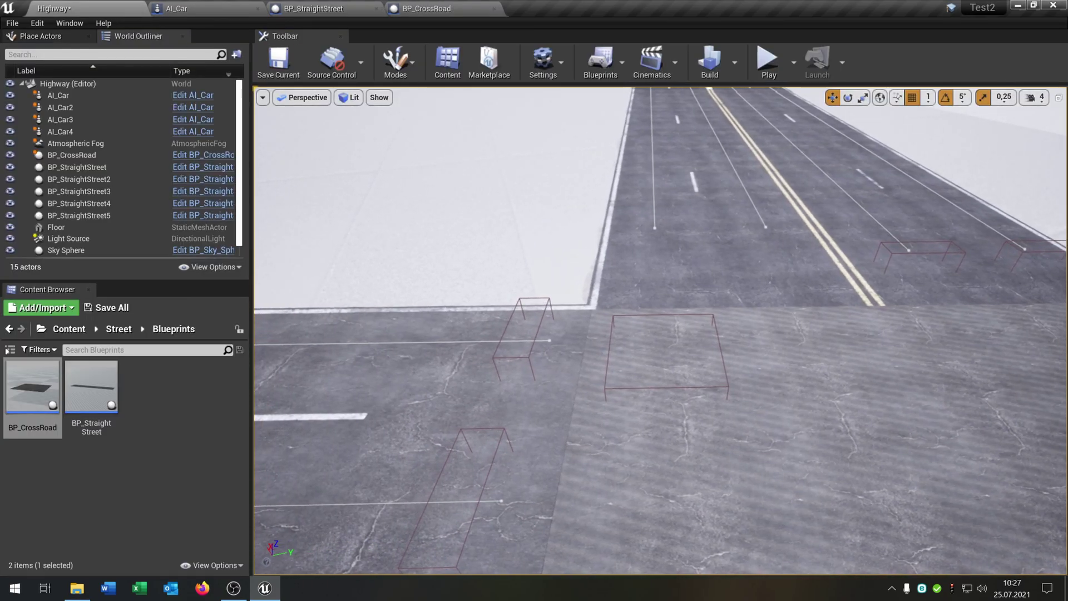
pyautogui.click(426, 7)
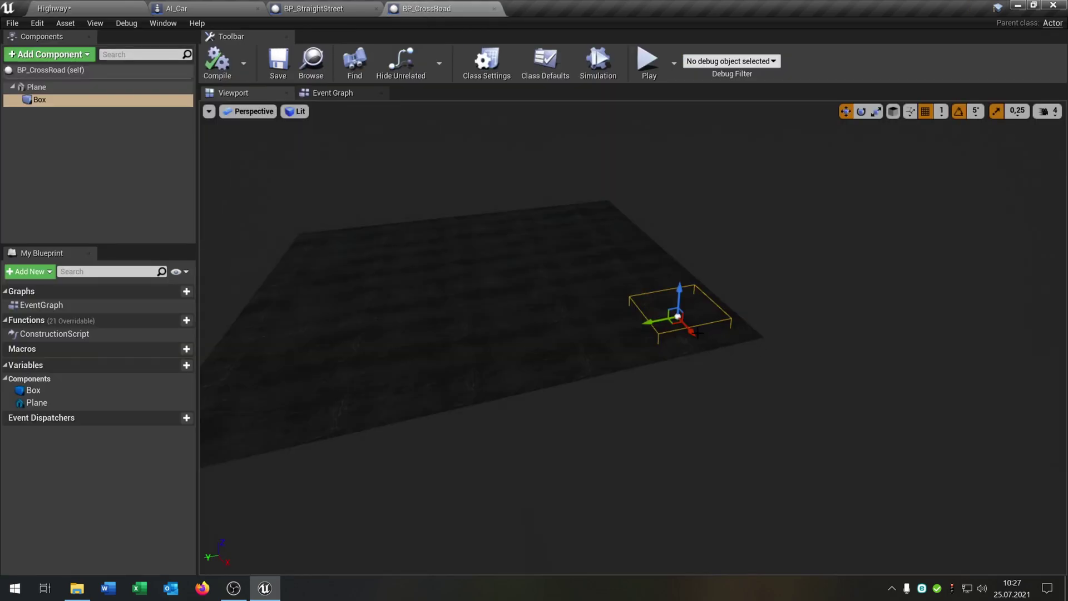
# Step: Move the Box component just beyond the road plane's edge, onto the adjoining street's outer lane
pyautogui.moveTo(697, 333); pyautogui.dragTo(742, 408)
pyautogui.press('a')
pyautogui.moveTo(610, 295); pyautogui.dragTo(694, 318, button='right')
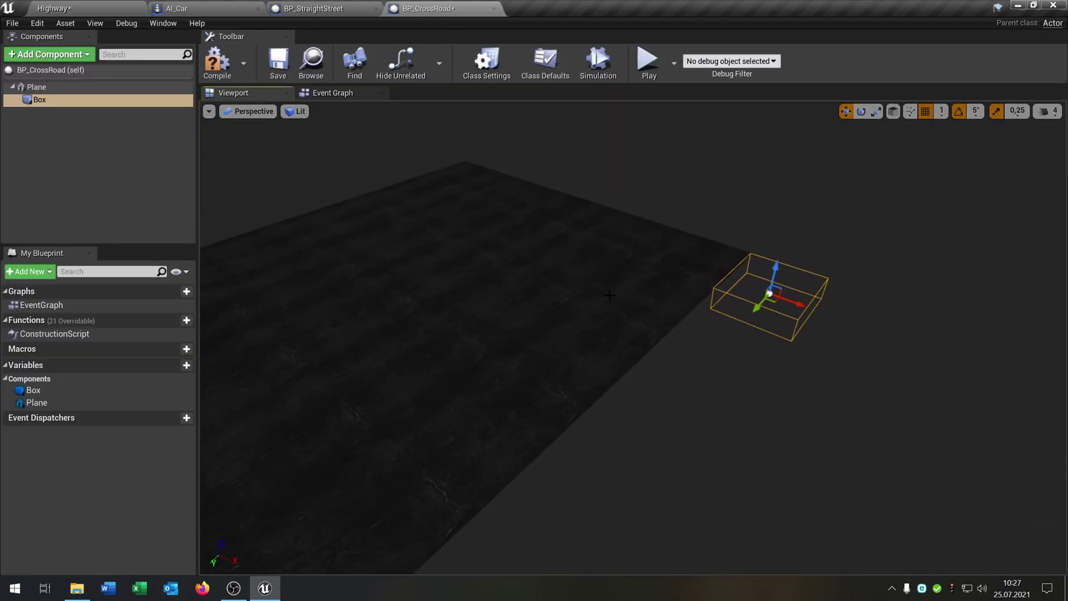
pyautogui.moveTo(796, 300); pyautogui.dragTo(811, 262, button='right')
pyautogui.press('w')
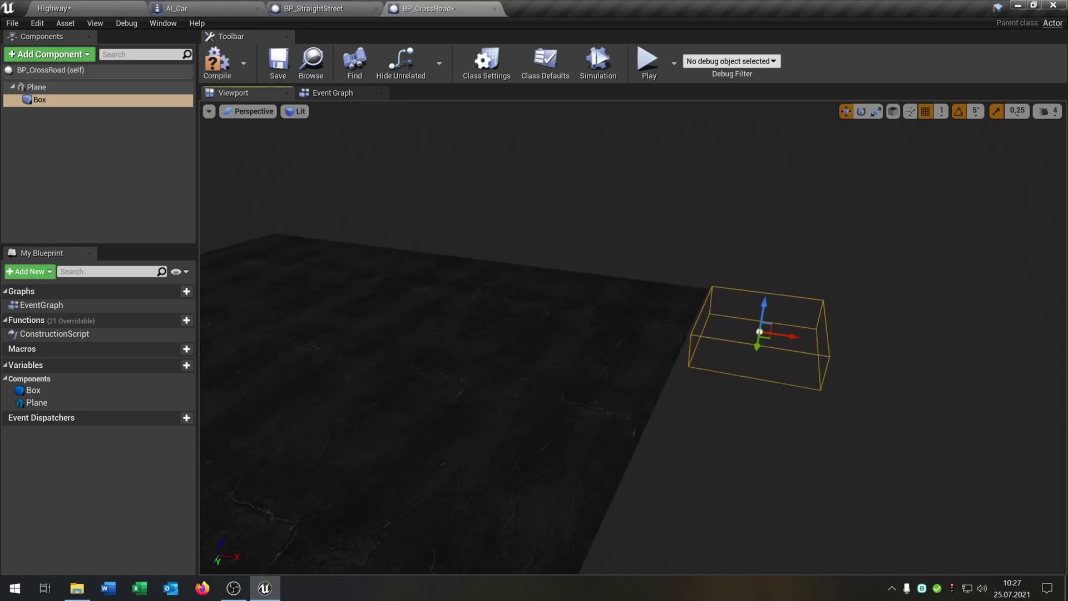
# Step: Check in the Highway level how the moved box sits relative to the end of the outer lane's spline
pyautogui.click(53, 8)
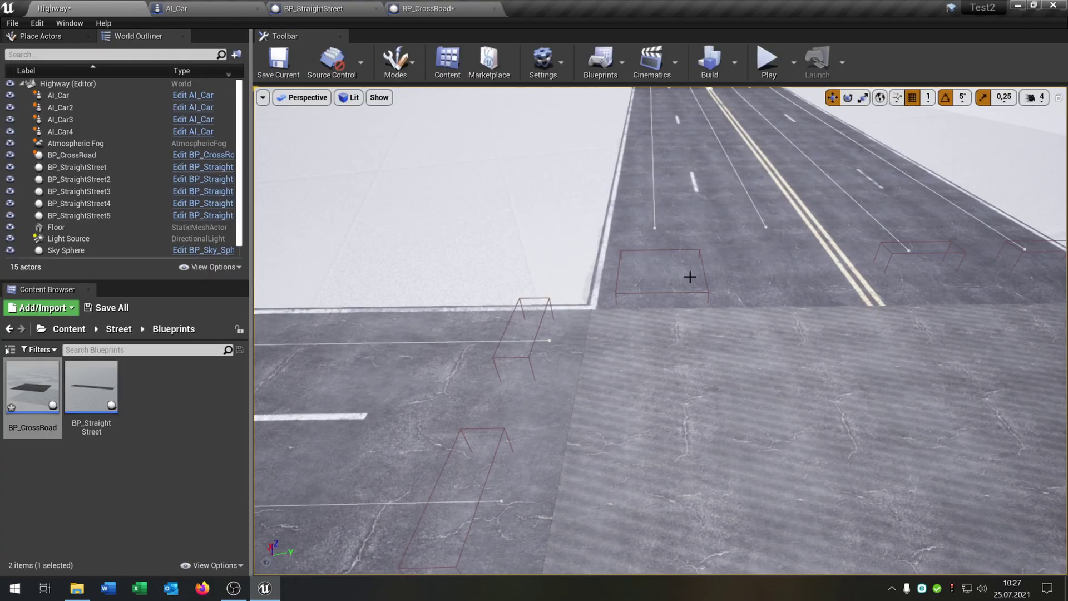
pyautogui.moveTo(690, 276); pyautogui.dragTo(782, 400, button='right')
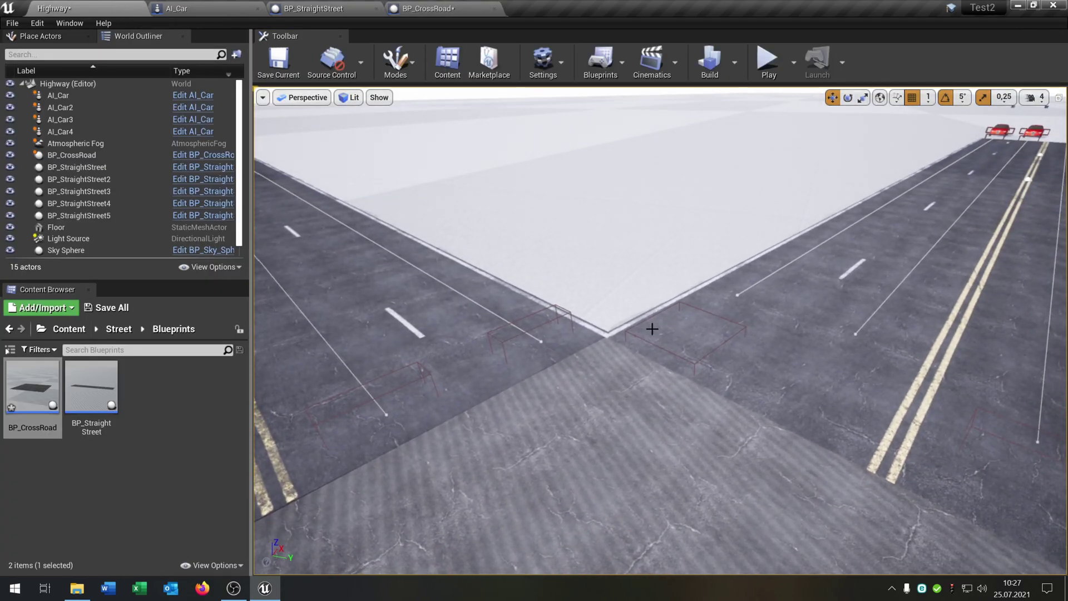
pyautogui.moveTo(518, 324); pyautogui.dragTo(611, 358, button='right')
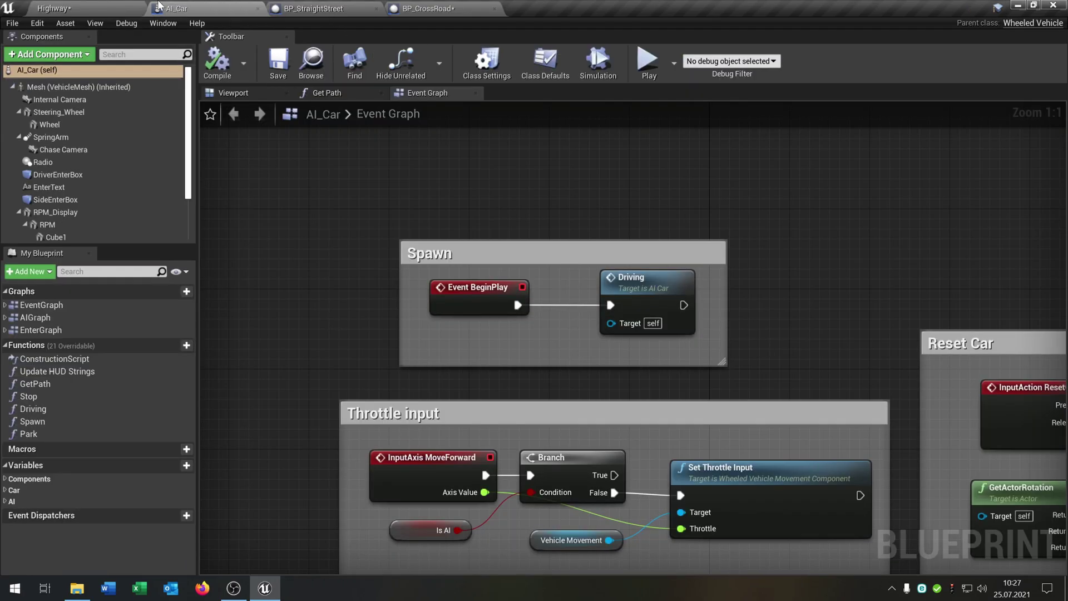
pyautogui.click(125, 8)
pyautogui.moveTo(658, 298); pyautogui.dragTo(719, 262, button='right')
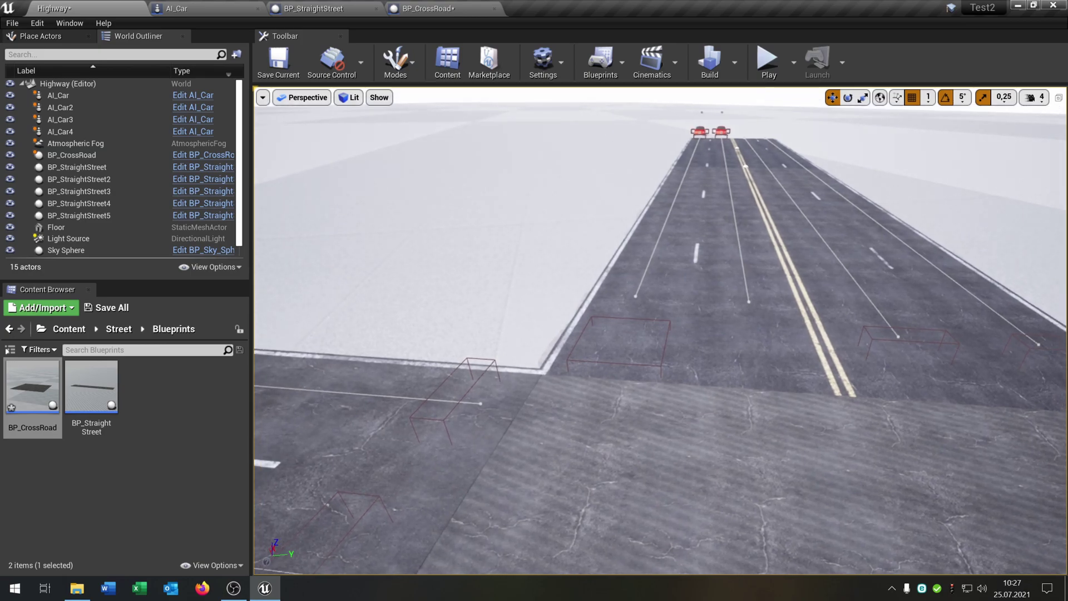
pyautogui.click(428, 8)
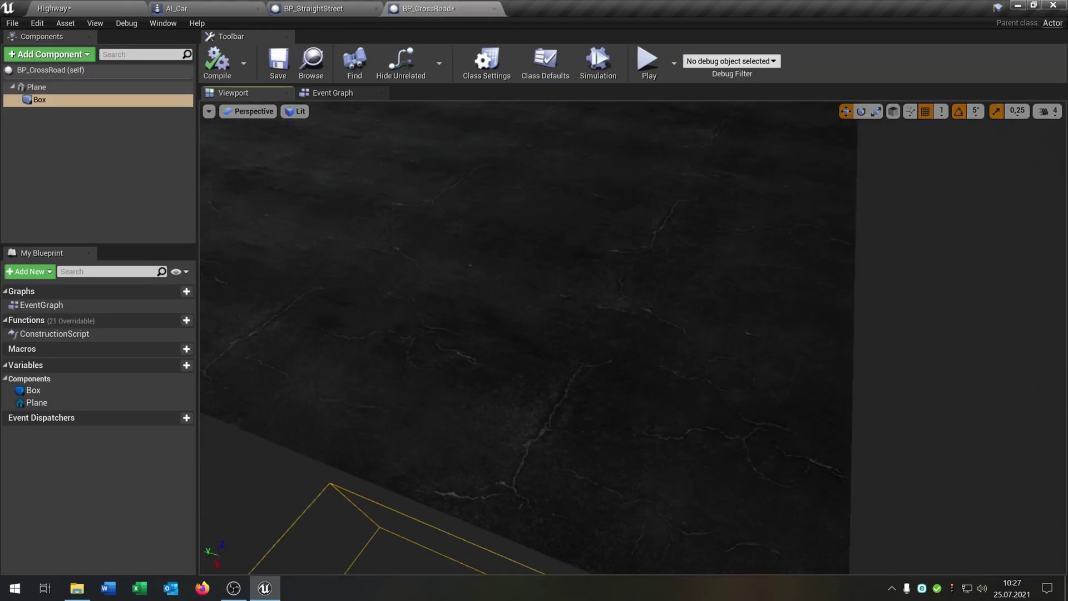
# Step: Add a Spline component under the Box component in BP_CrossRoad
pyautogui.press('s')
pyautogui.moveTo(633, 338); pyautogui.dragTo(595, 340, button='right')
pyautogui.click(80, 55)
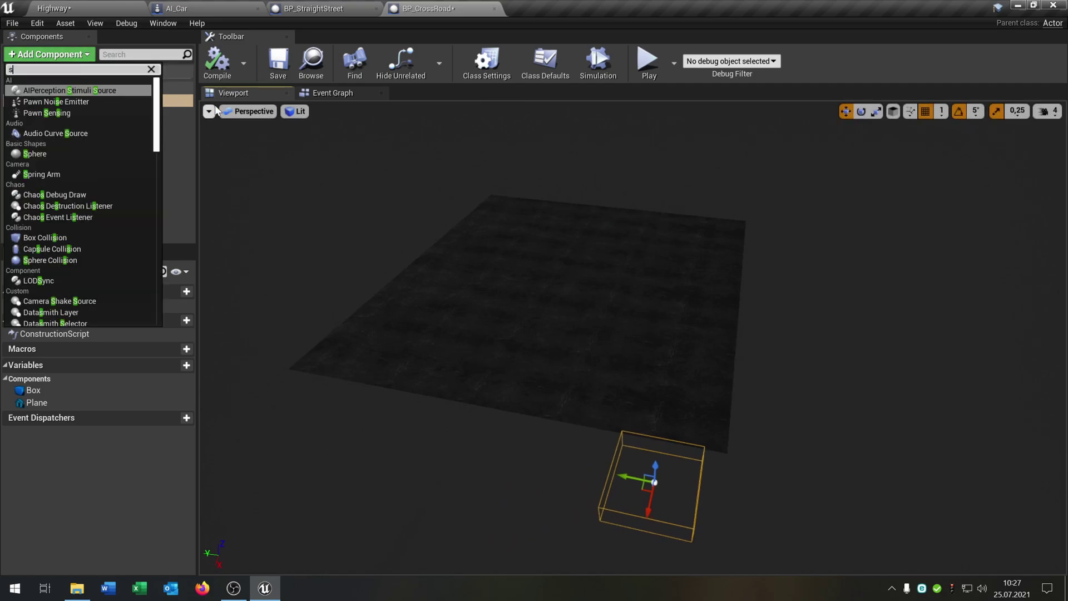
pyautogui.write('spli')
pyautogui.click(33, 111)
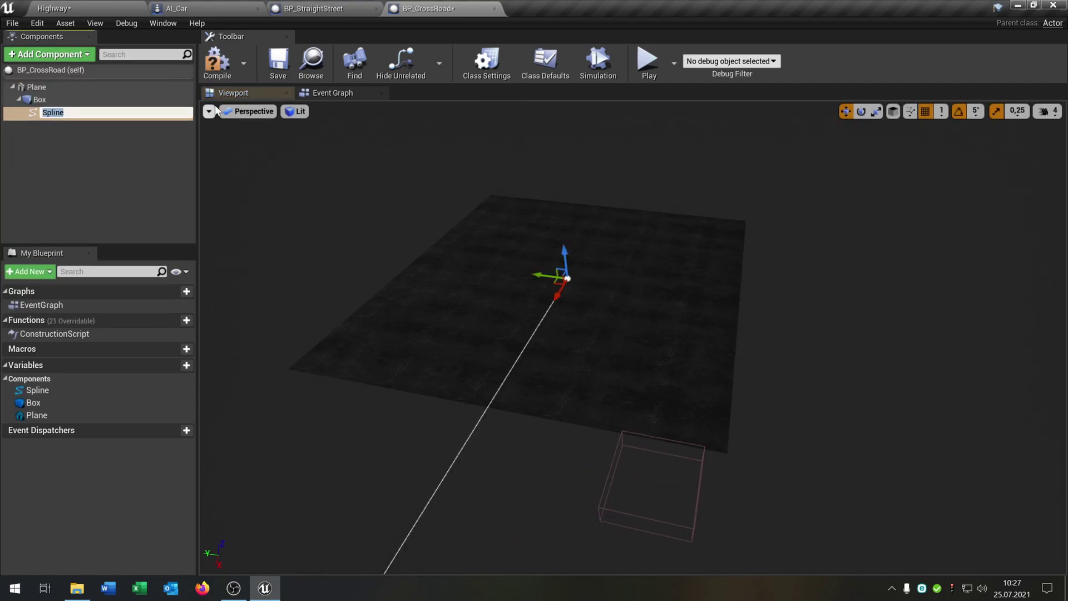
# Step: Move the spline sideways toward the box's lane and turn it around to point away from the box
pyautogui.moveTo(649, 305); pyautogui.dragTo(648, 305, button='right')
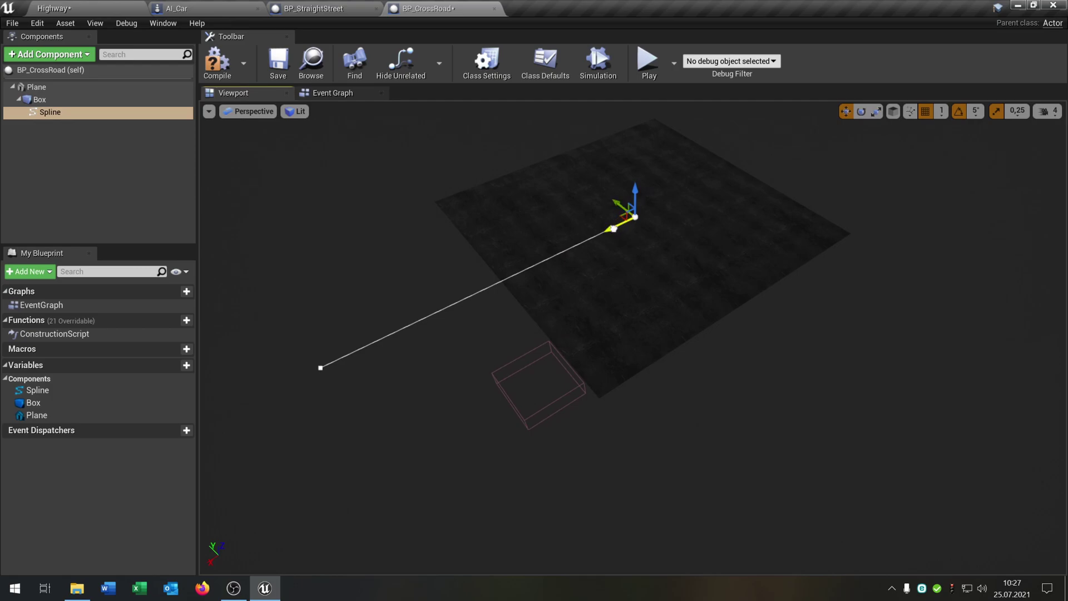
pyautogui.moveTo(605, 207); pyautogui.dragTo(662, 280)
pyautogui.press('e')
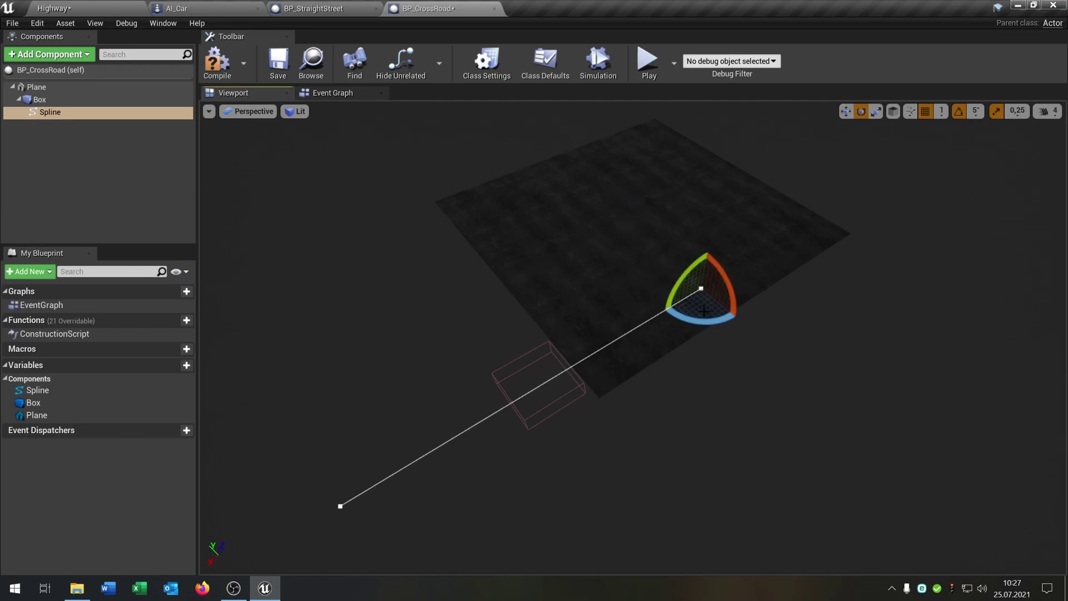
pyautogui.moveTo(685, 315); pyautogui.dragTo(729, 262)
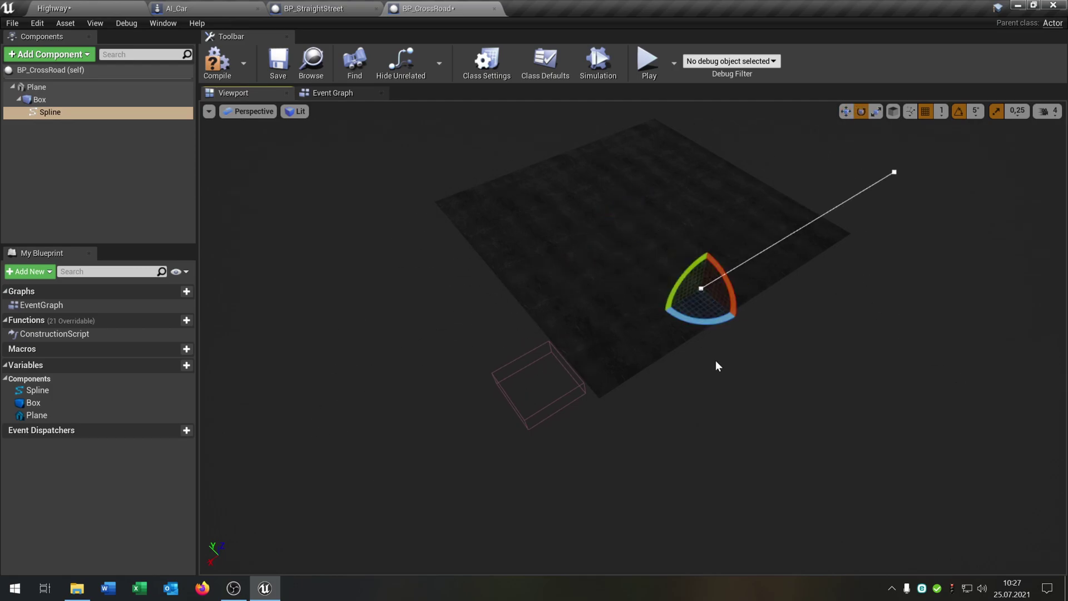
# Step: Move the spline's start to the plane's edge beside the box, so it runs across the crossroad, and compile the blueprint
pyautogui.press('w')
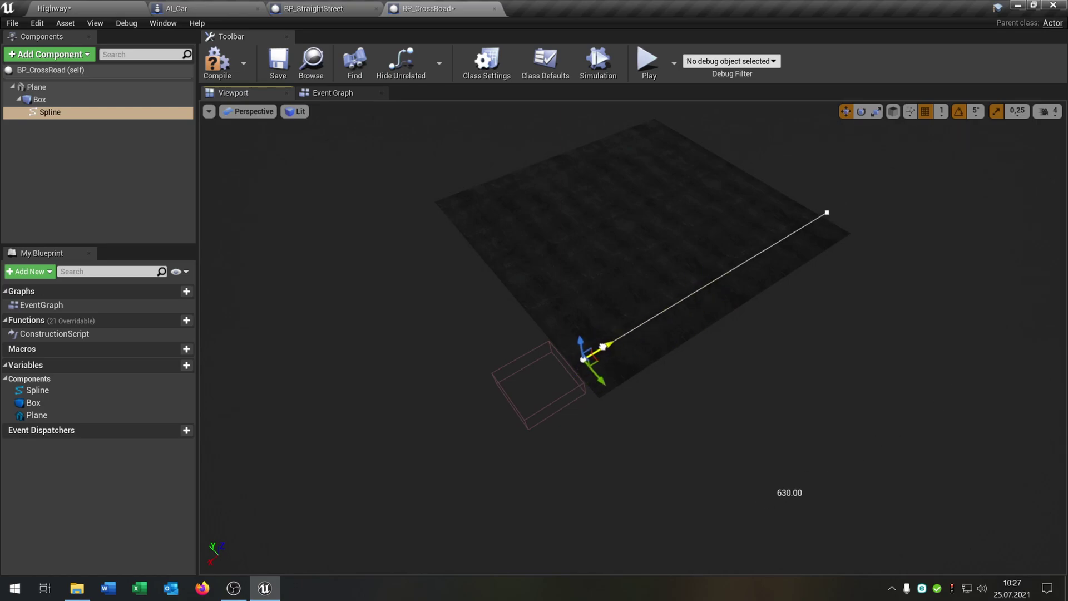
pyautogui.moveTo(594, 350); pyautogui.dragTo(595, 349)
pyautogui.moveTo(595, 349); pyautogui.dragTo(595, 349, button='right')
pyautogui.click(212, 94)
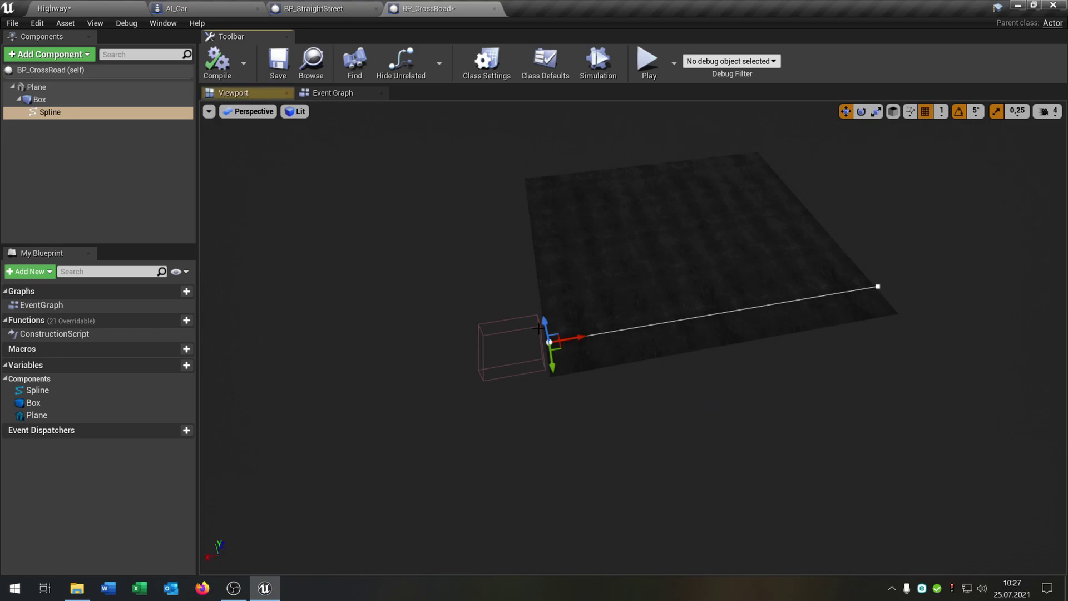
# Step: Raise the spline slightly above the crossroad plane, and compile and save BP_CrossRoad
pyautogui.moveTo(544, 325); pyautogui.dragTo(543, 319)
pyautogui.click(222, 69)
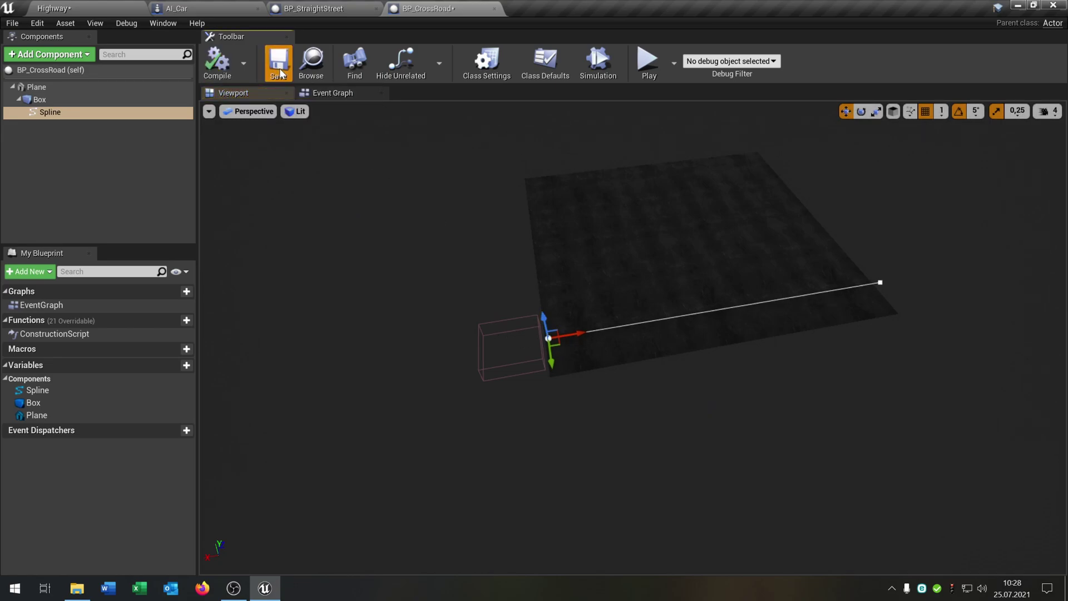
pyautogui.click(278, 68)
# Step: Check the spline's placement on the crossroad in the Highway level and save the level
pyautogui.click(54, 9)
pyautogui.moveTo(521, 204); pyautogui.dragTo(519, 204, button='right')
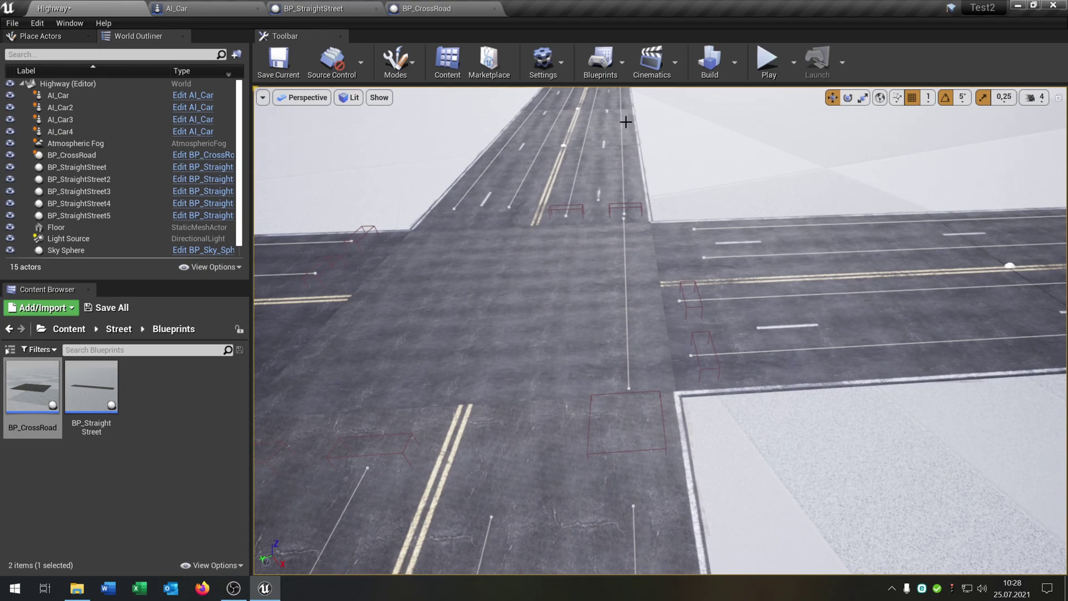
pyautogui.click(273, 57)
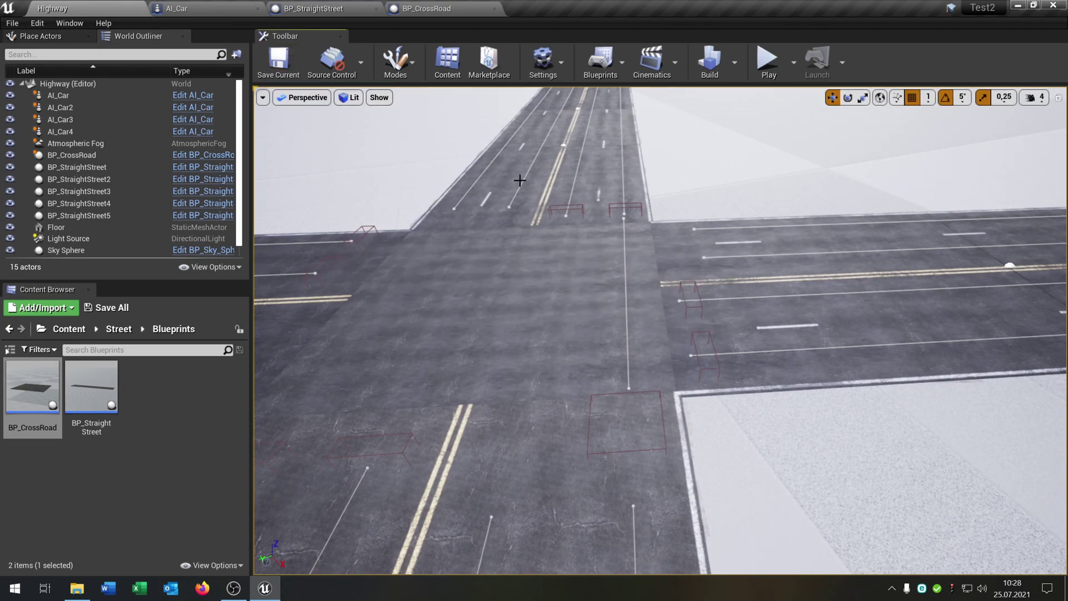
pyautogui.click(177, 8)
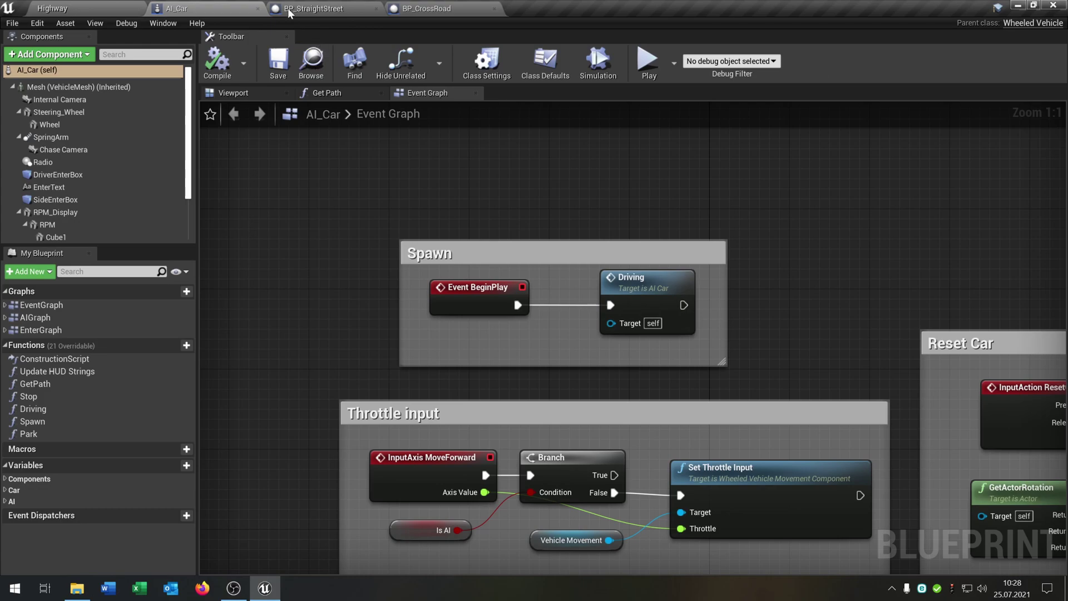
pyautogui.click(84, 8)
pyautogui.click(425, 8)
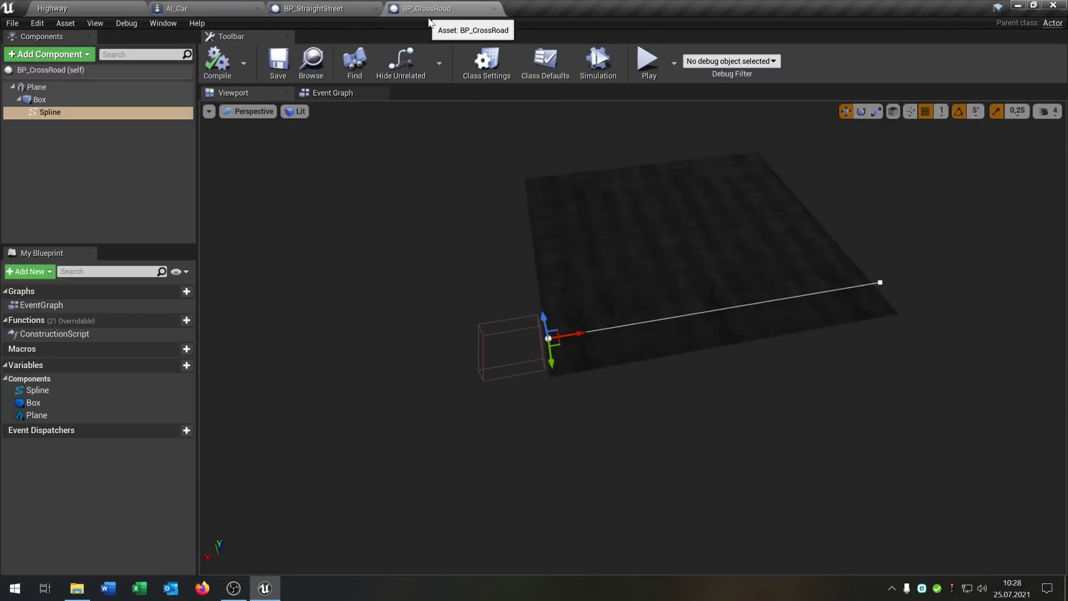
pyautogui.moveTo(667, 368); pyautogui.dragTo(690, 397, button='right')
pyautogui.moveTo(536, 436); pyautogui.dragTo(536, 436)
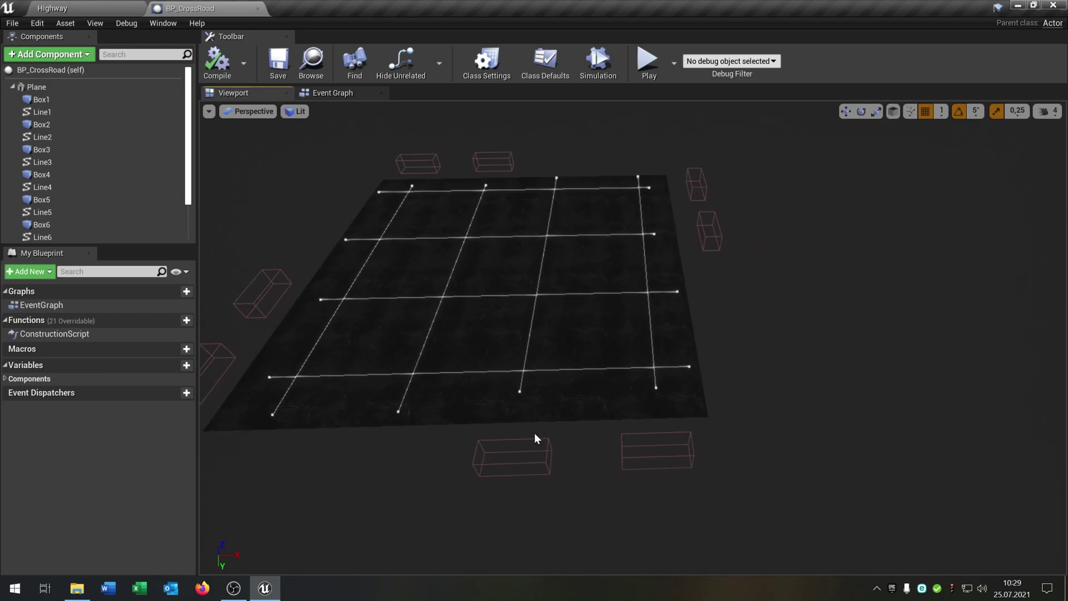
# Step: Examine how Box1, Line1, Box2 and Line2 are paired in BP_CrossRoad and how the complete layout sits in the Highway level
pyautogui.click(42, 101)
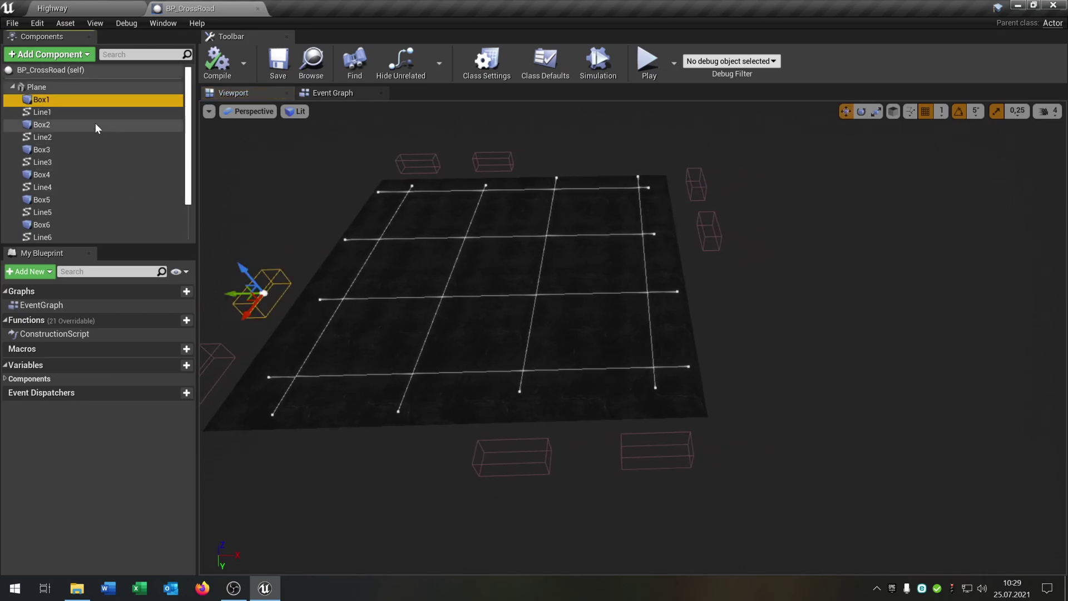
pyautogui.click(50, 112)
pyautogui.moveTo(340, 194); pyautogui.dragTo(523, 192, button='right')
pyautogui.click(62, 125)
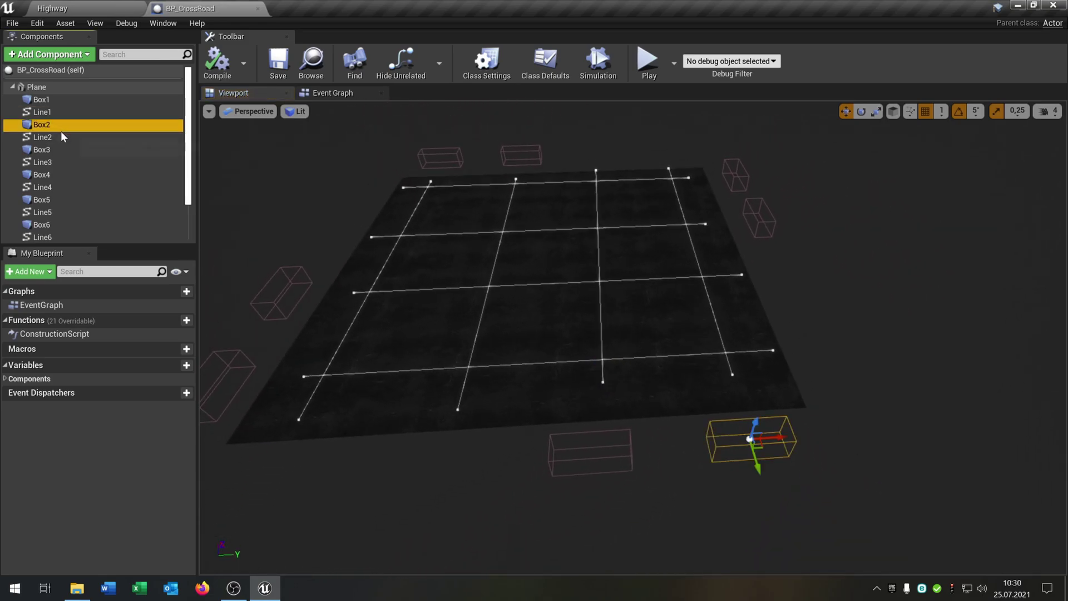
pyautogui.click(61, 137)
pyautogui.moveTo(402, 175); pyautogui.dragTo(233, 174, button='right')
pyautogui.moveTo(829, 235)
pyautogui.mouseDown(button='right')
pyautogui.moveTo(768, 234)
pyautogui.moveTo(828, 236)
pyautogui.mouseUp(button='right')
pyautogui.moveTo(830, 236); pyautogui.dragTo(406, 253)
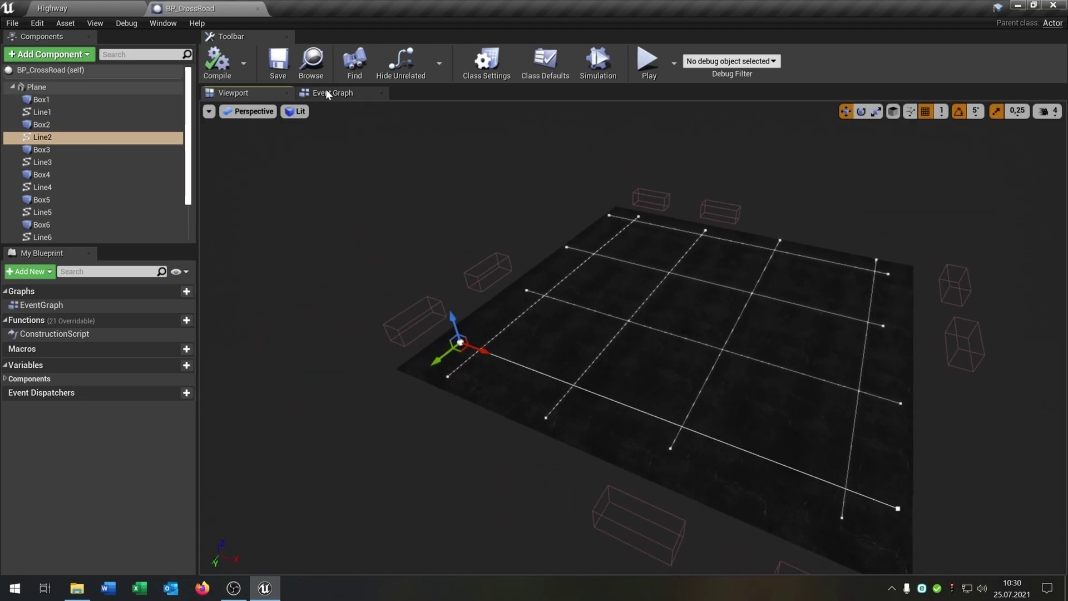
pyautogui.click(92, 6)
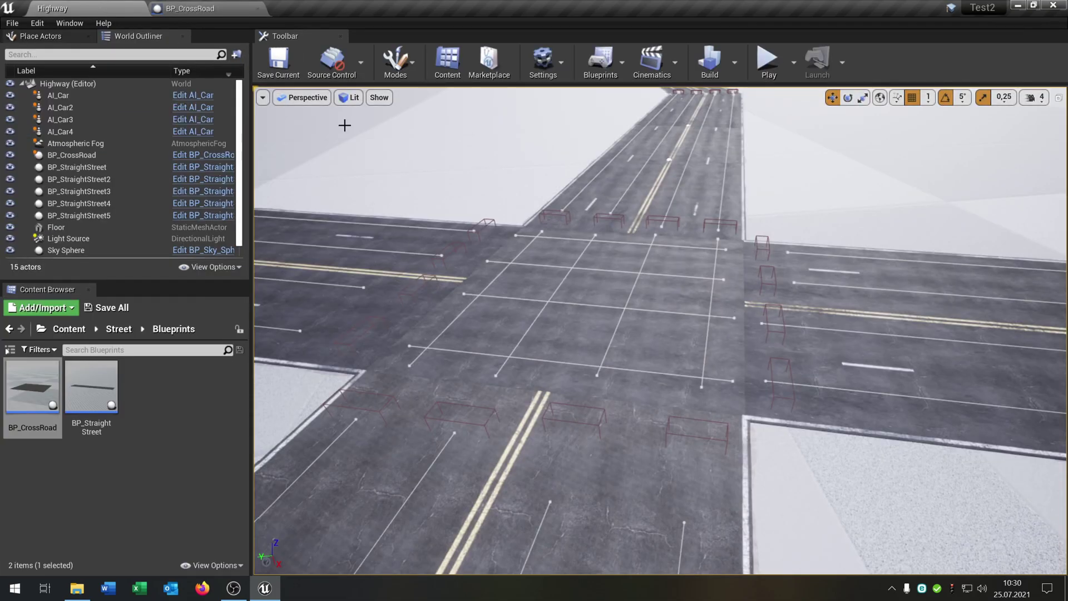
pyautogui.click(233, 6)
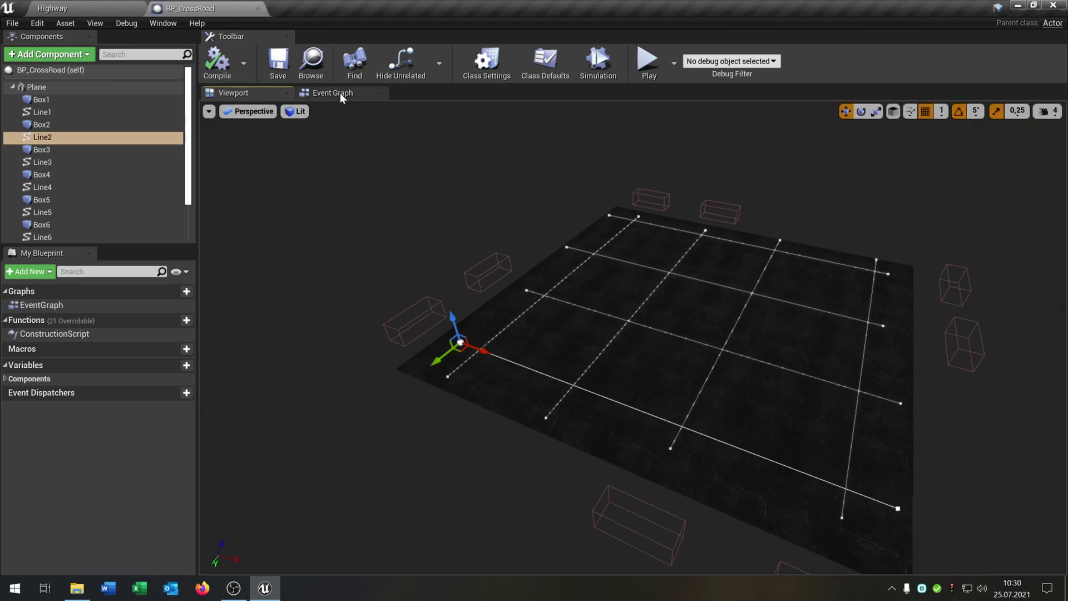
# Step: Add an On Component Begin Overlap event for Box1 to BP_CrossRoad's Event Graph, using its details, and close the details again
pyautogui.click(96, 99)
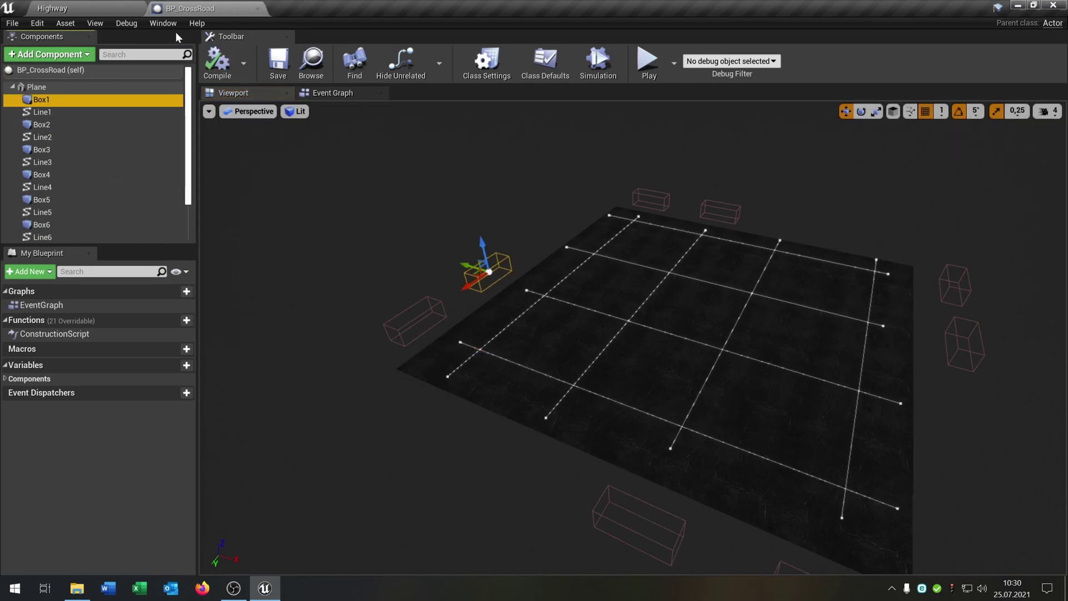
pyautogui.click(163, 23)
pyautogui.click(179, 57)
pyautogui.scroll(-8, 747, 355)
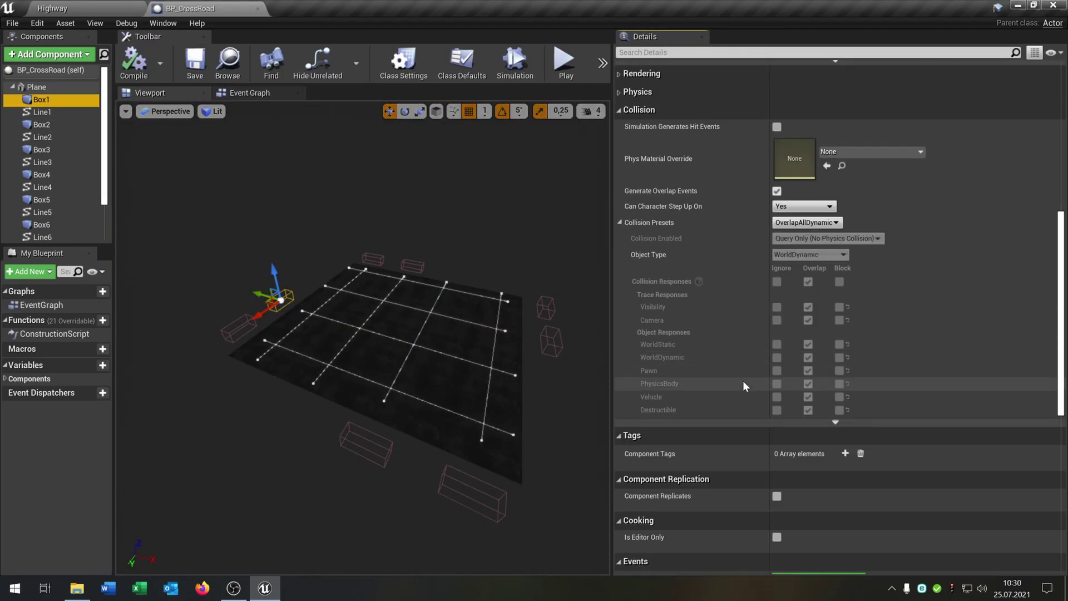
pyautogui.scroll(-5, 743, 380)
pyautogui.click(813, 450)
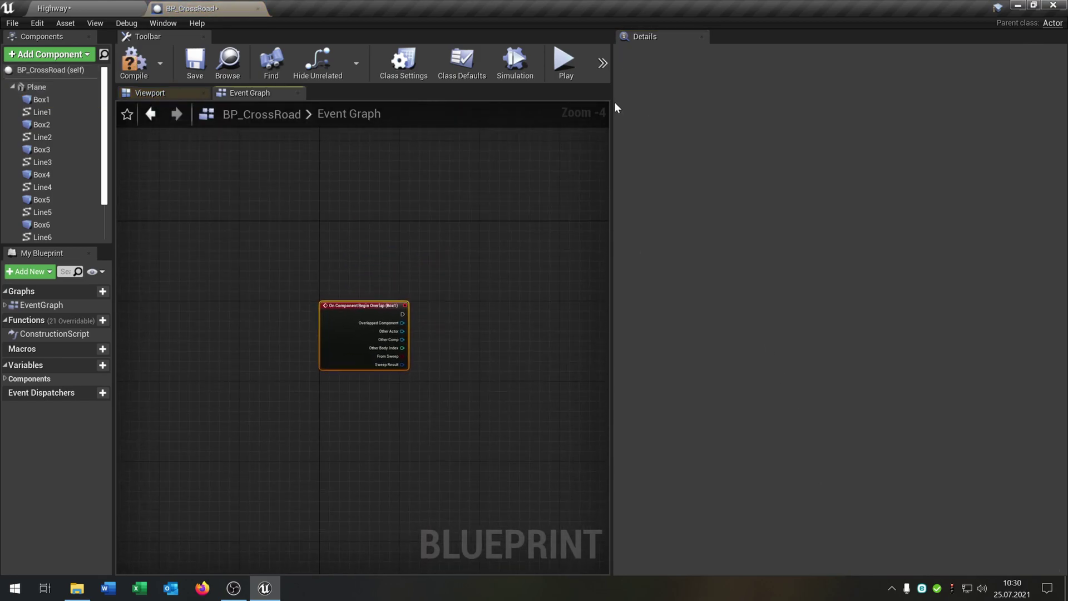
pyautogui.click(703, 37)
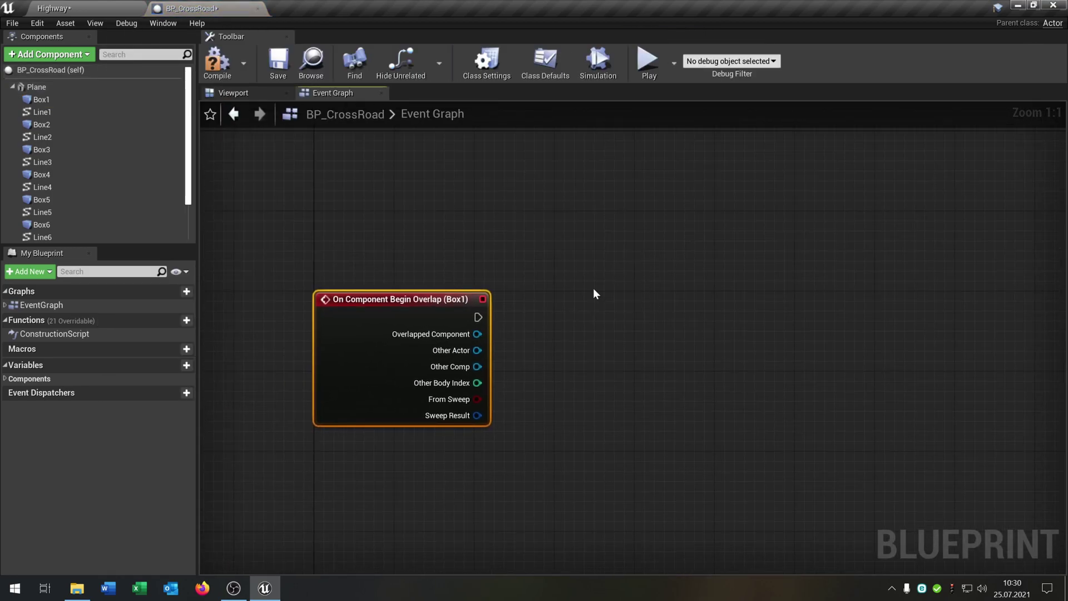
# Step: Add a Cast To AI_Car node after the Box1 overlap event, with Other Actor as its object
pyautogui.rightClick(546, 326)
pyautogui.write('ca')
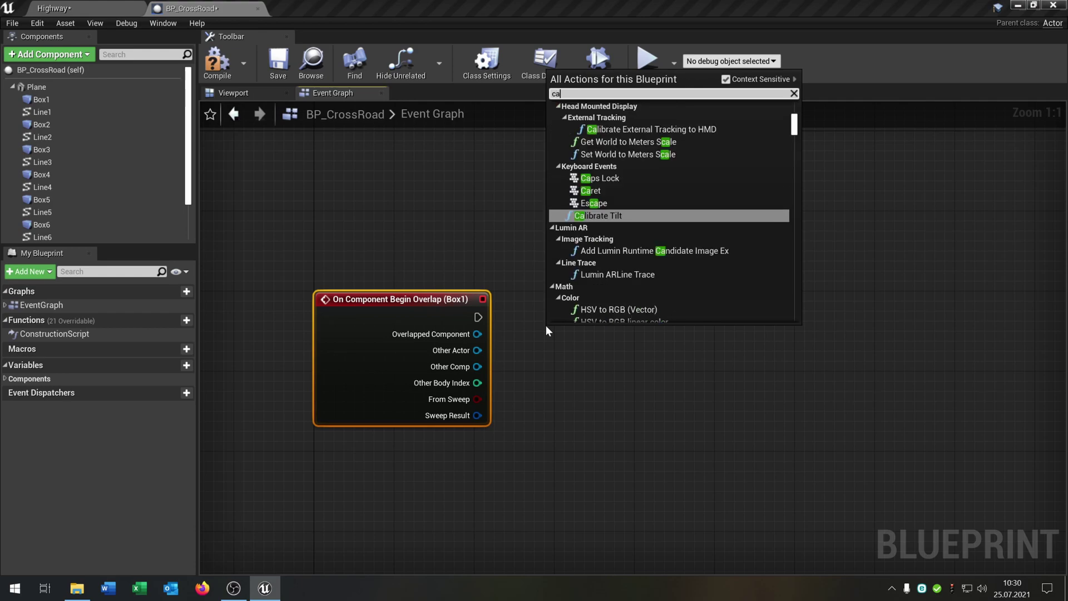
pyautogui.write('st to ai_c')
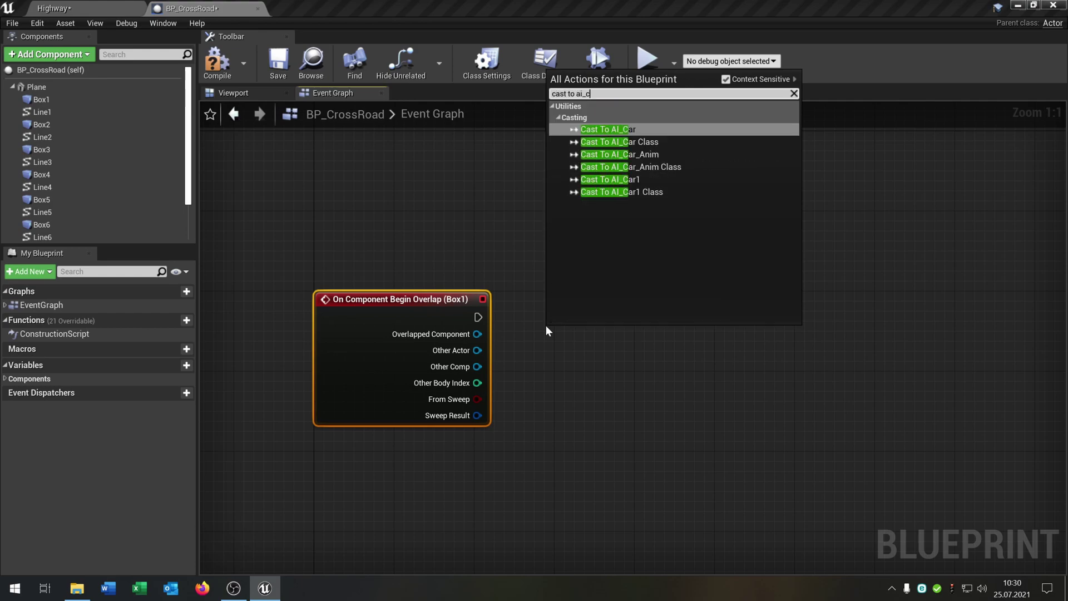
pyautogui.press('Return')
pyautogui.moveTo(542, 329); pyautogui.dragTo(532, 303)
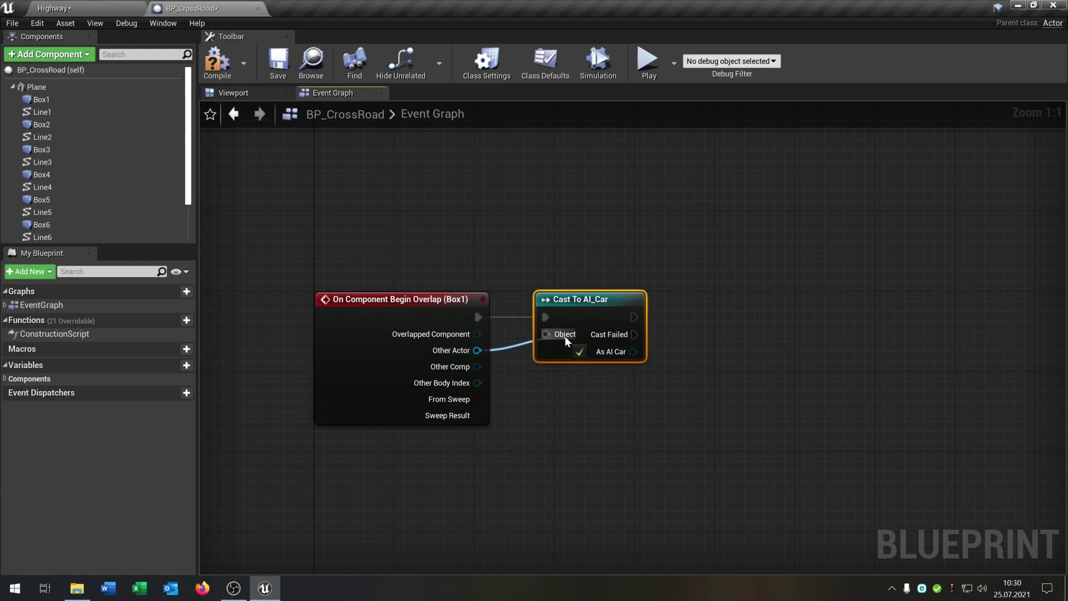
pyautogui.moveTo(565, 337); pyautogui.dragTo(564, 335)
pyautogui.moveTo(666, 394); pyautogui.dragTo(587, 365, button='right')
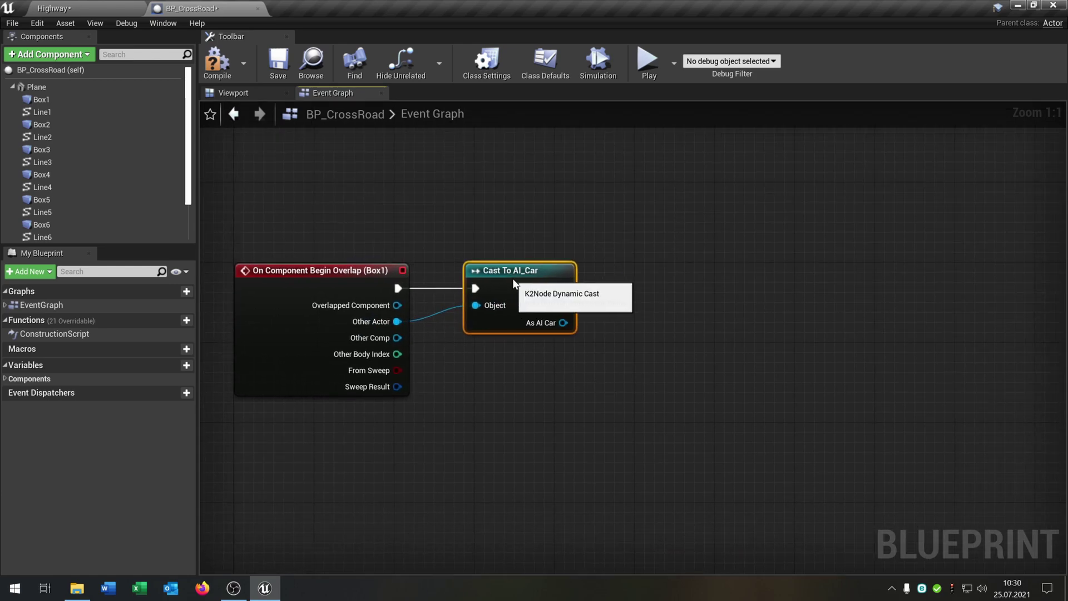
# Step: Add a Switch on Int node and run it from the successful output of Cast To AI_Car
pyautogui.moveTo(513, 278); pyautogui.dragTo(548, 283, button='right')
pyautogui.rightClick(632, 261)
pyautogui.write('swi')
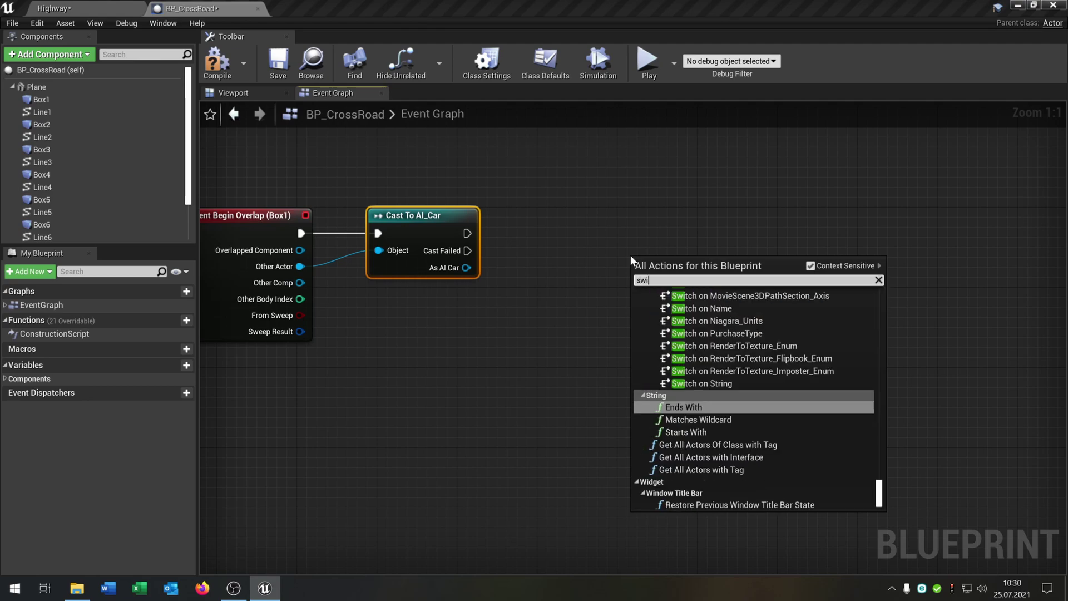
pyautogui.write('tch on i')
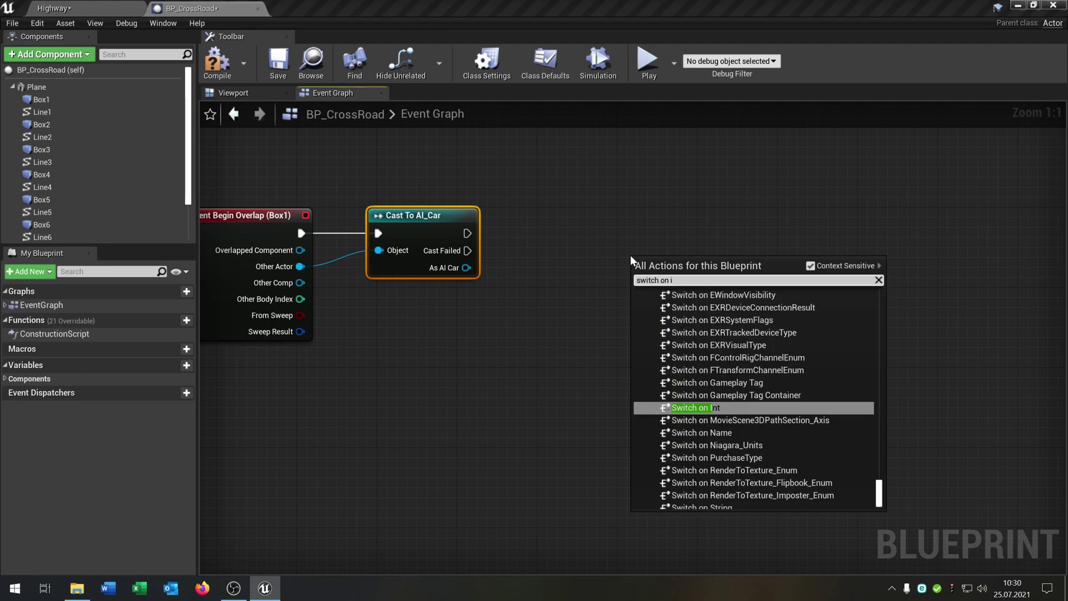
pyautogui.press('Return')
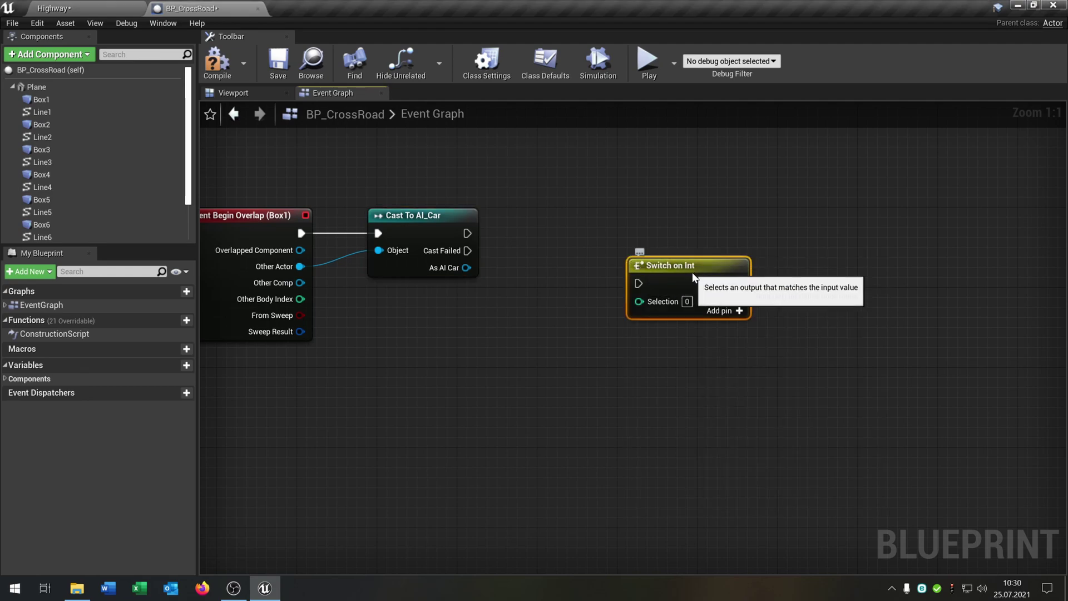
pyautogui.moveTo(690, 264); pyautogui.dragTo(543, 243)
pyautogui.moveTo(572, 230); pyautogui.dragTo(572, 221)
pyautogui.moveTo(655, 315); pyautogui.dragTo(714, 341, button='right')
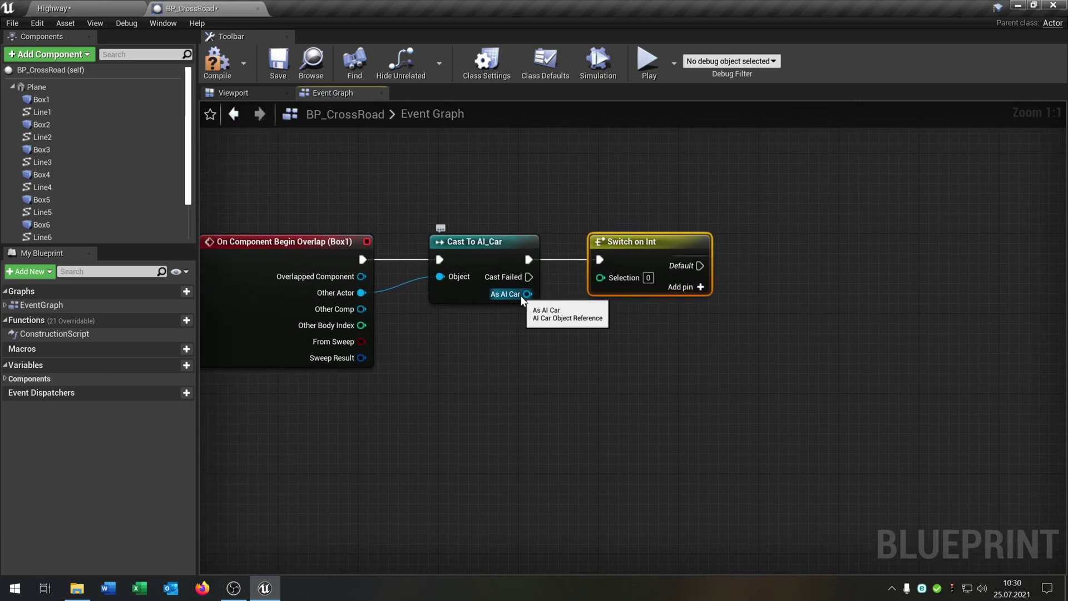
# Step: Add a Set Active Path node that targets the cast's As AI Car output, placed after the switch
pyautogui.moveTo(523, 298); pyautogui.dragTo(773, 282)
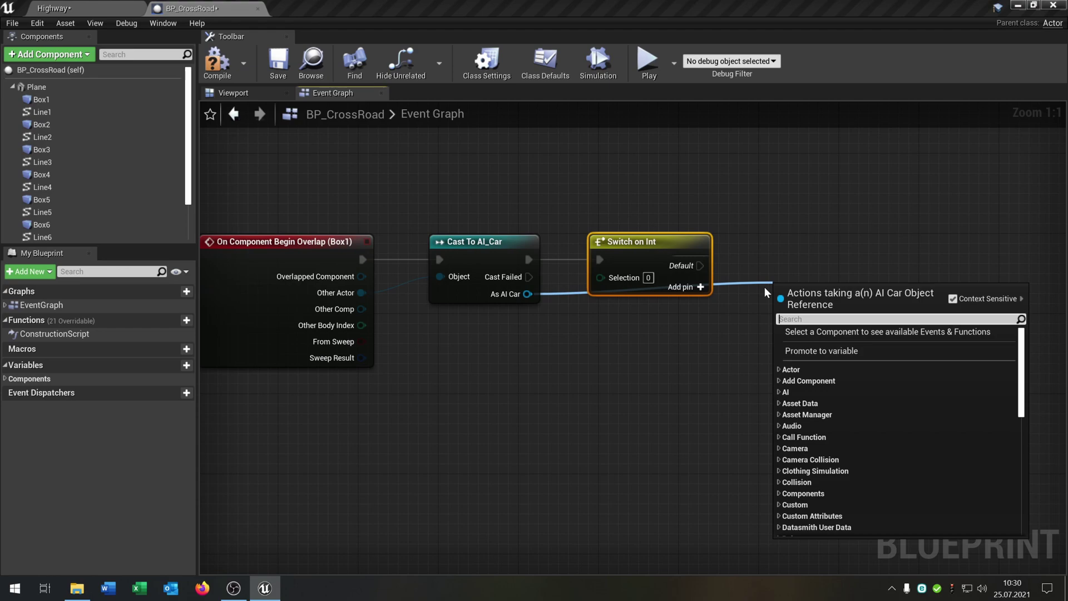
pyautogui.write('set activ')
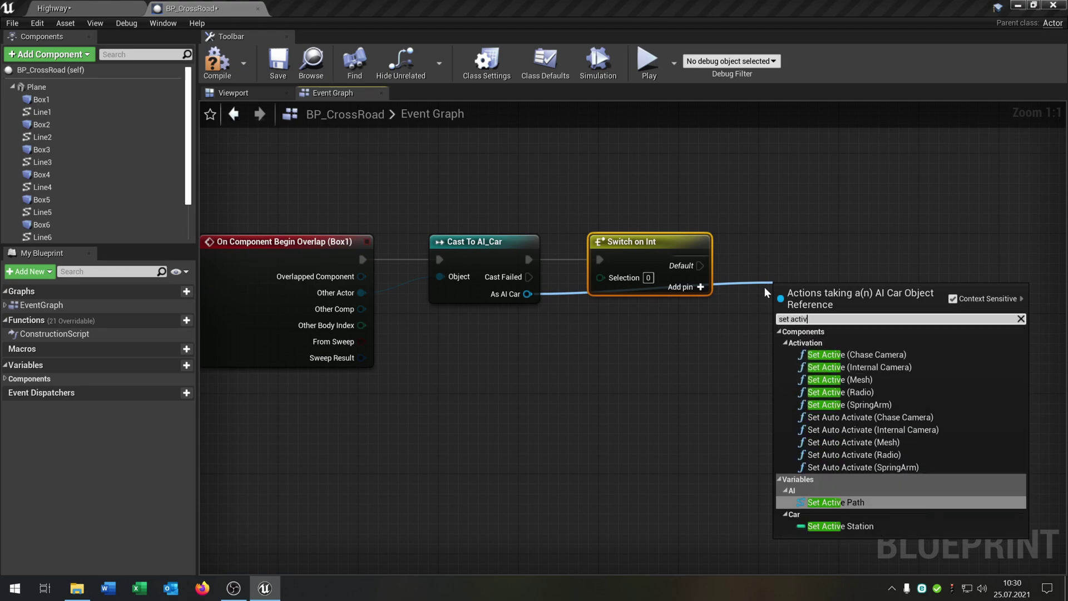
pyautogui.write('e')
pyautogui.press('Return')
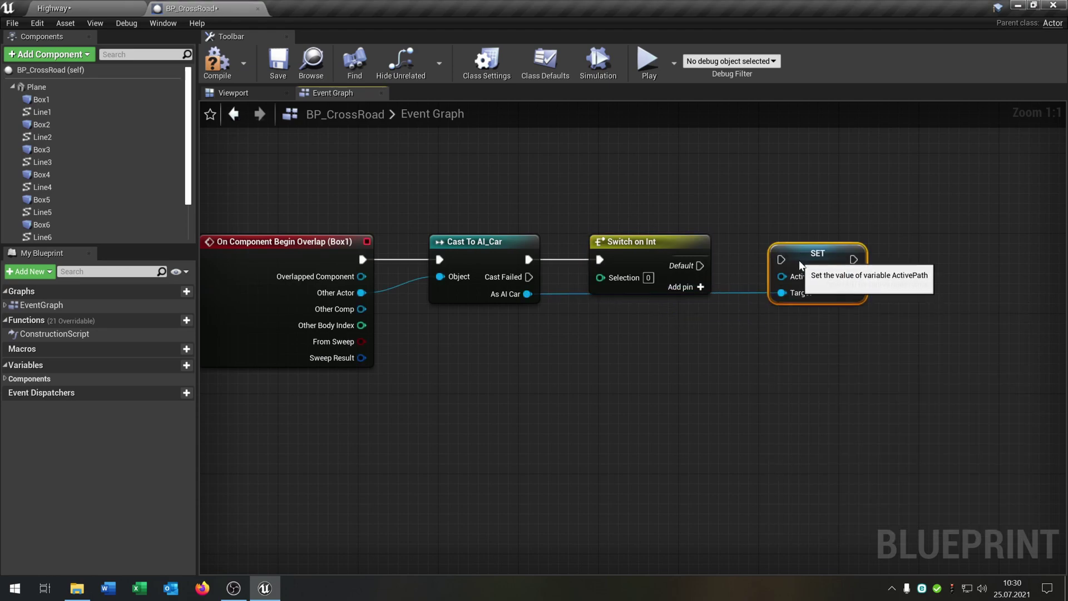
# Step: Add outputs 0 and 1 to Switch on Int, and connect outputs 0 and Default to the Set Active Path node
pyautogui.click(700, 287)
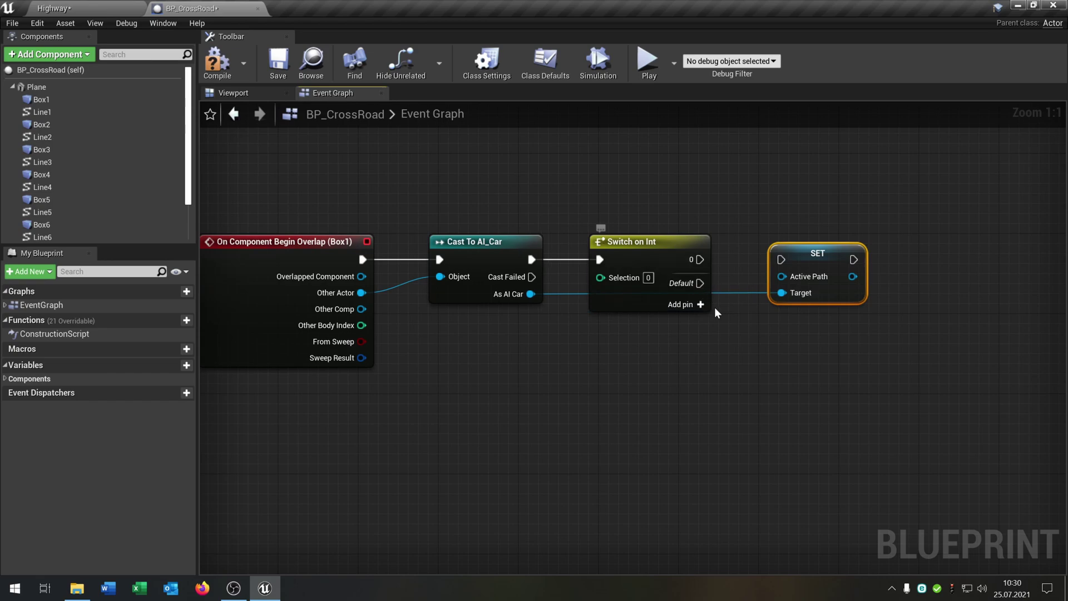
pyautogui.click(701, 305)
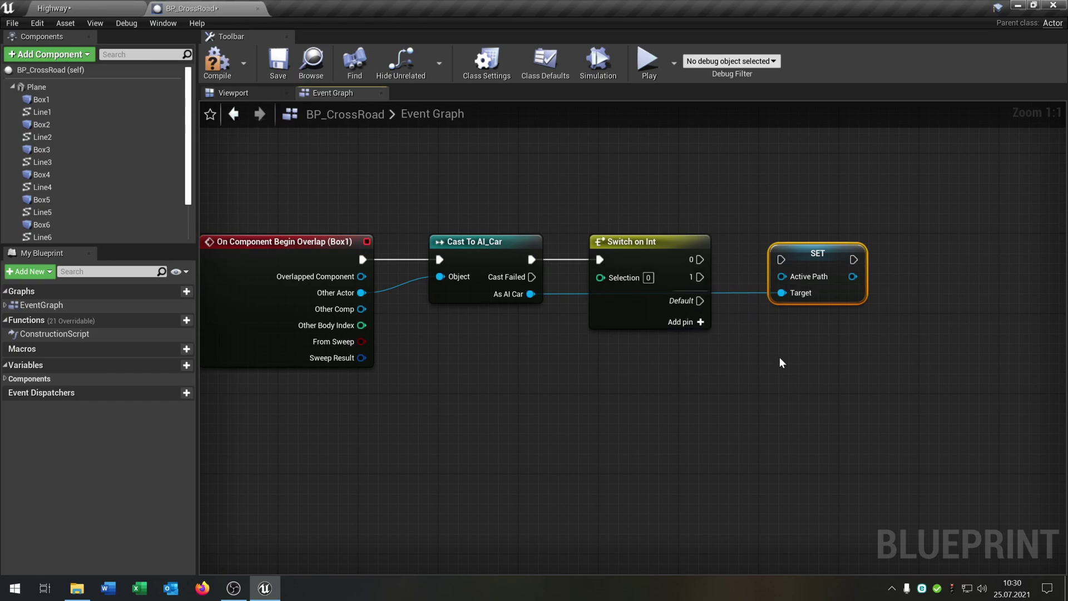
pyautogui.moveTo(782, 363); pyautogui.dragTo(706, 375, button='right')
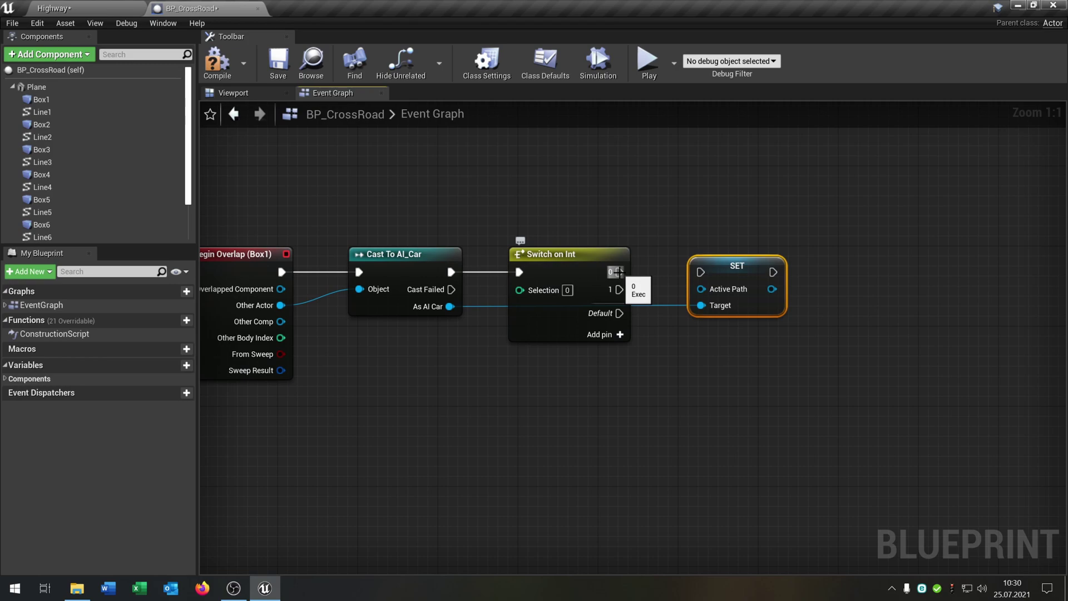
pyautogui.moveTo(615, 272); pyautogui.dragTo(704, 273)
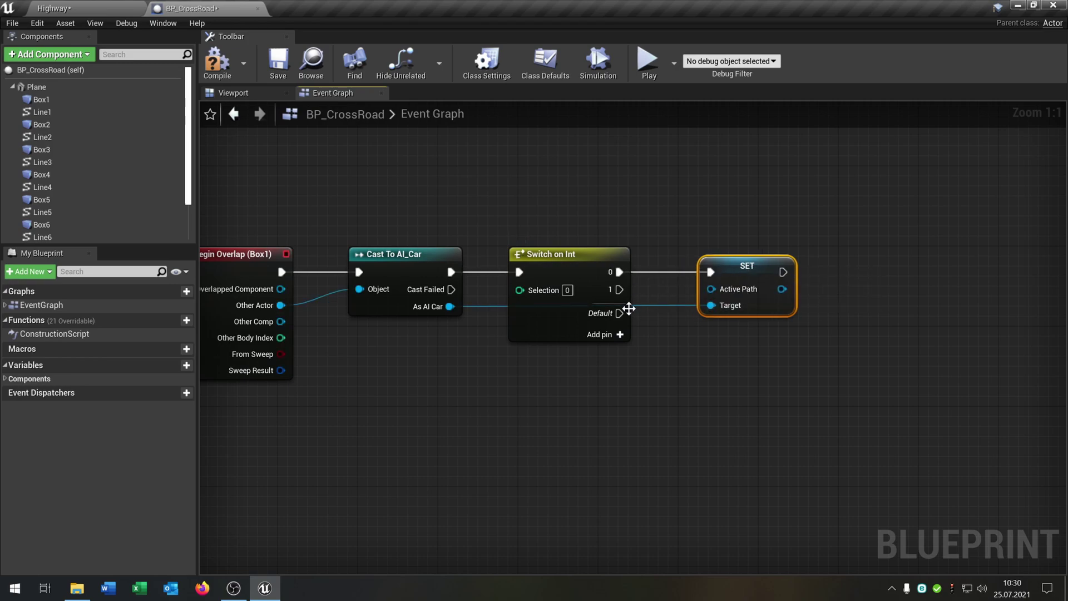
pyautogui.moveTo(620, 313); pyautogui.dragTo(713, 273)
pyautogui.moveTo(753, 342); pyautogui.dragTo(783, 328, button='right')
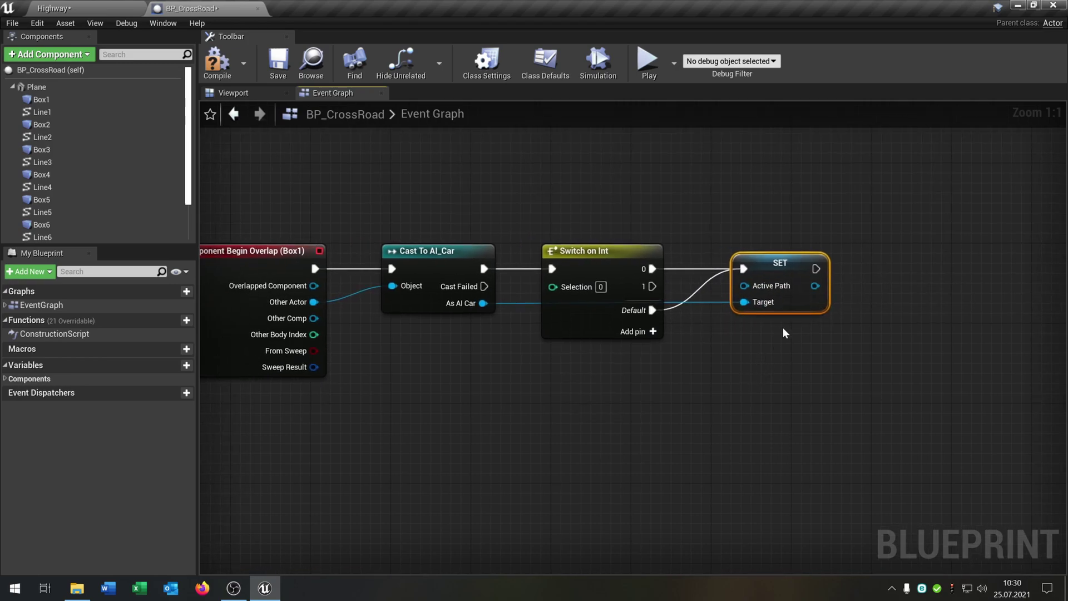
# Step: Duplicate the Set Active Path node below the first, run it from switch output 1 and target it at As AI Car
pyautogui.hotkey('ctrl', 'c')
pyautogui.hotkey('ctrl', 'v')
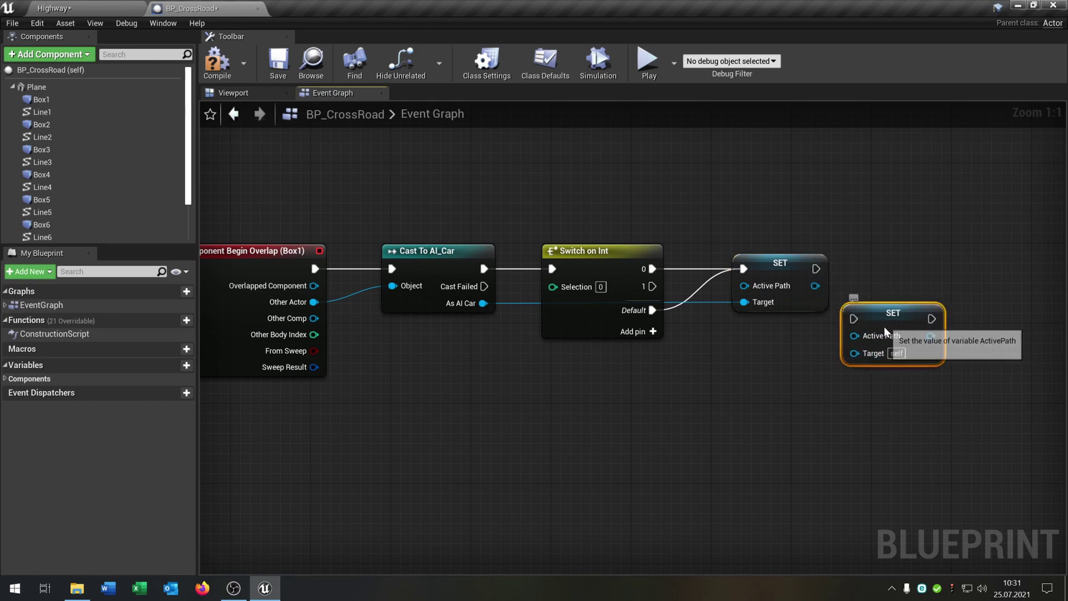
pyautogui.moveTo(884, 326); pyautogui.dragTo(790, 355)
pyautogui.moveTo(652, 287); pyautogui.dragTo(755, 341)
pyautogui.moveTo(483, 303); pyautogui.dragTo(758, 373)
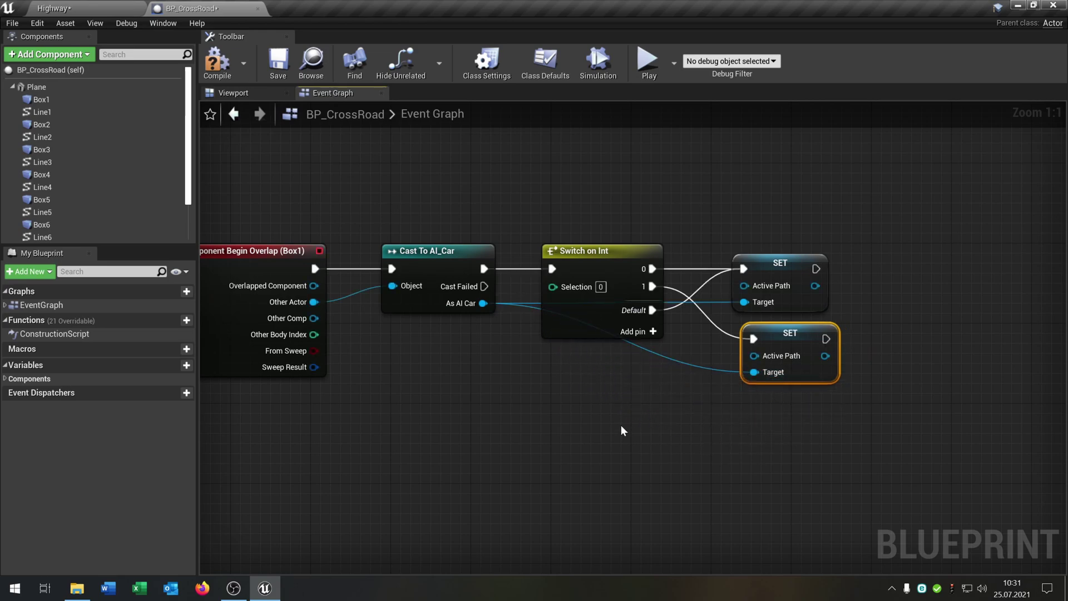
# Step: Add a Random Integer node to the event graph beneath the Cast To AI_Car node
pyautogui.moveTo(624, 431); pyautogui.dragTo(634, 406, button='right')
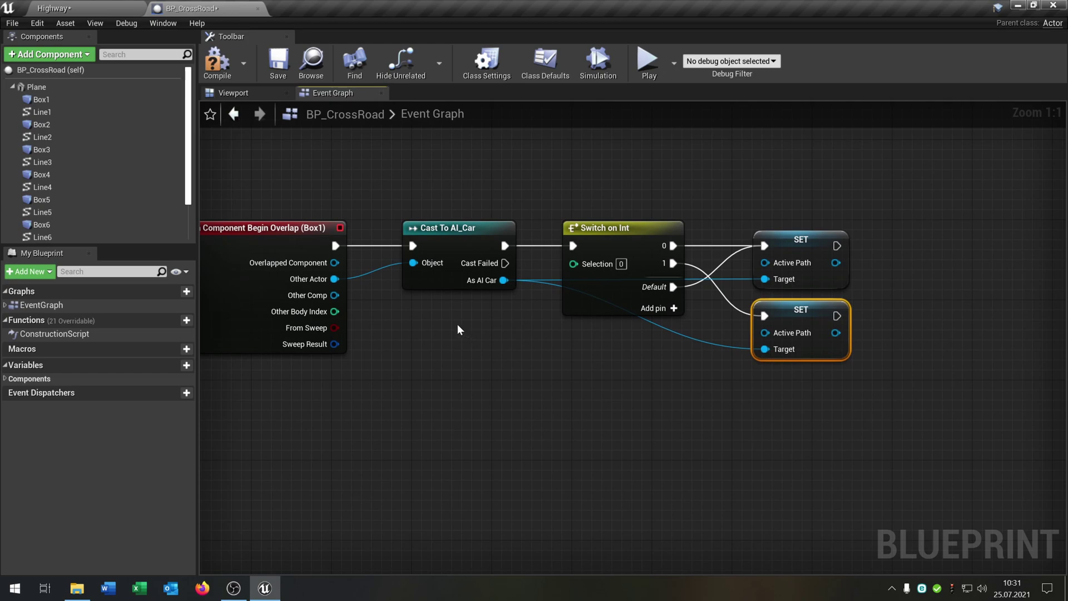
pyautogui.rightClick(432, 322)
pyautogui.write('rand')
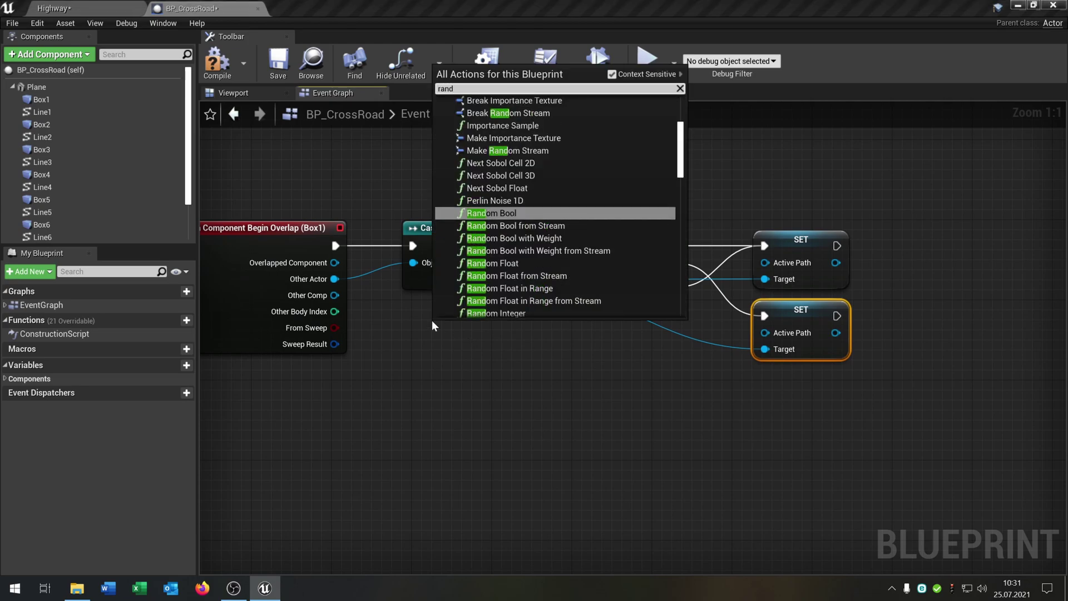
pyautogui.press('Down')
pyautogui.press('Down')
pyautogui.press('Down')
pyautogui.press('Down')
pyautogui.press('Down')
pyautogui.press('Down')
pyautogui.press('Down')
pyautogui.press('Down')
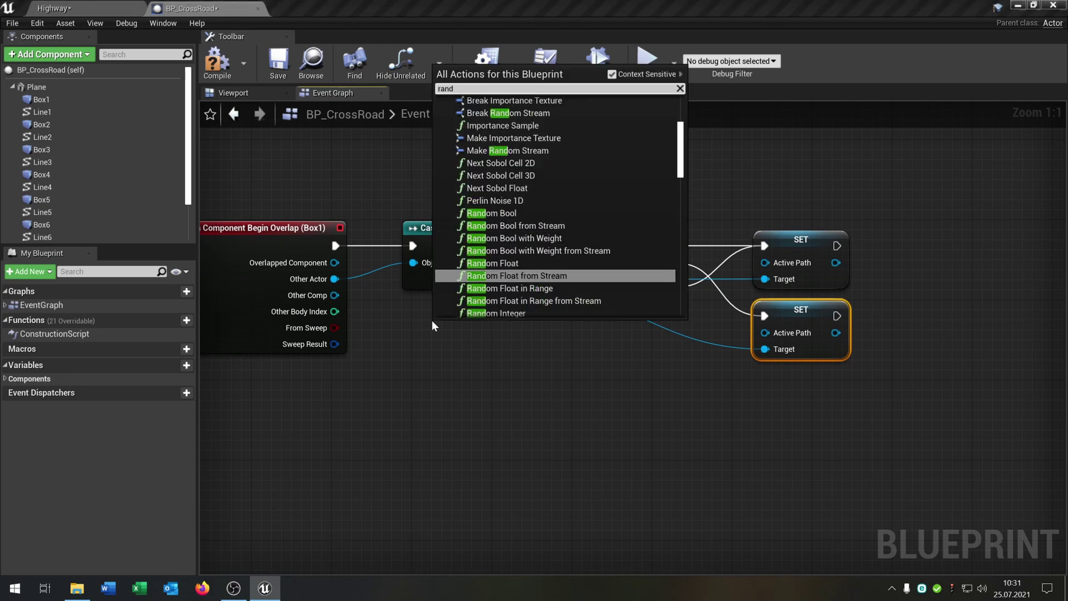
pyautogui.press('Return')
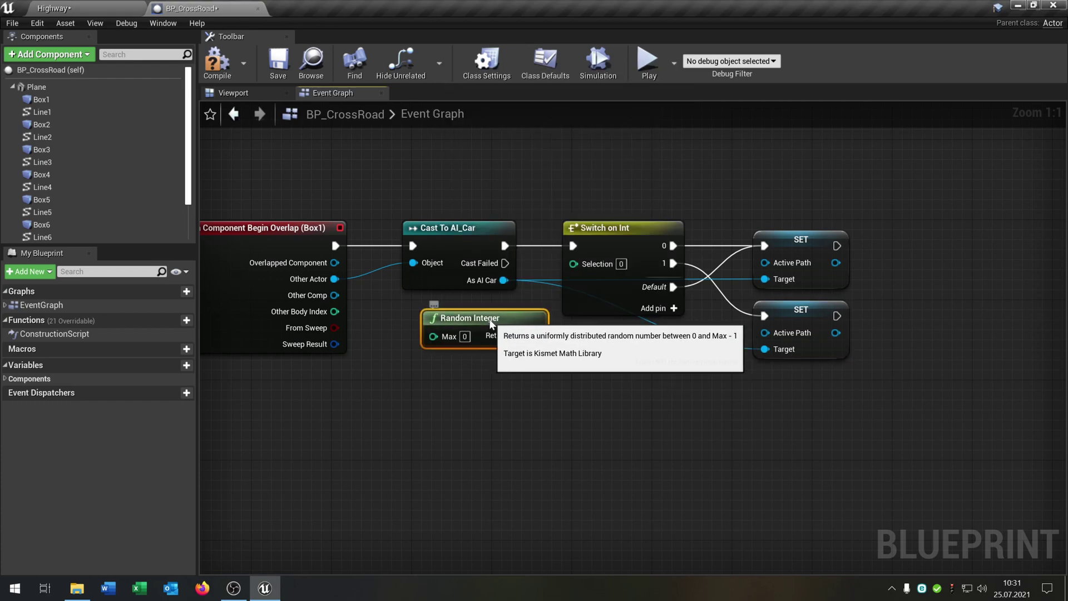
# Step: Feed the Random Integer result into the Switch on Int selection with Max set to 2, and compile and save the blueprint
pyautogui.moveTo(489, 318); pyautogui.dragTo(573, 264)
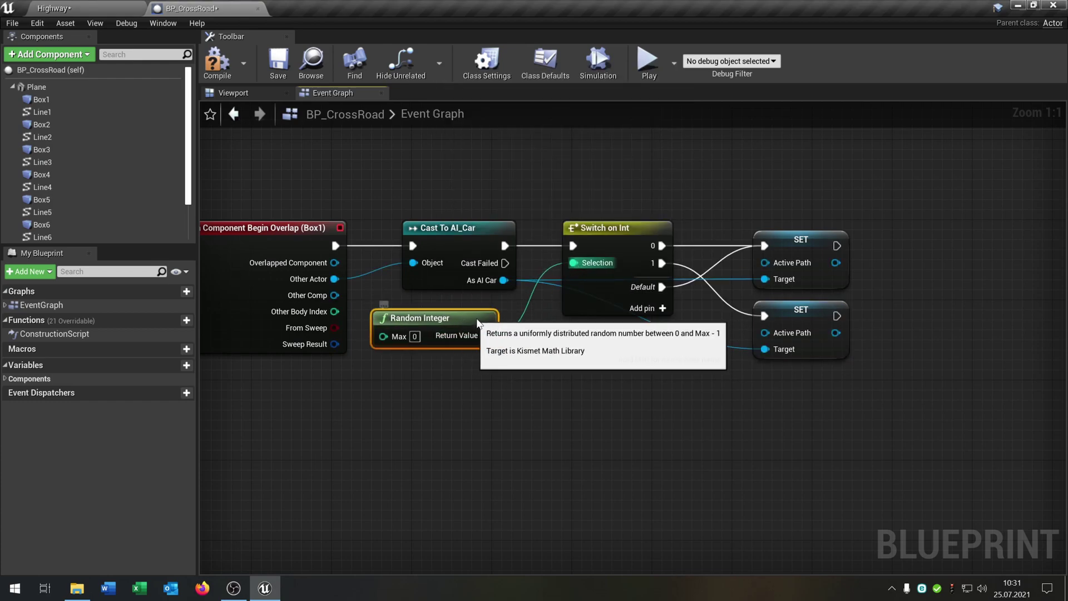
pyautogui.moveTo(477, 317); pyautogui.dragTo(507, 327)
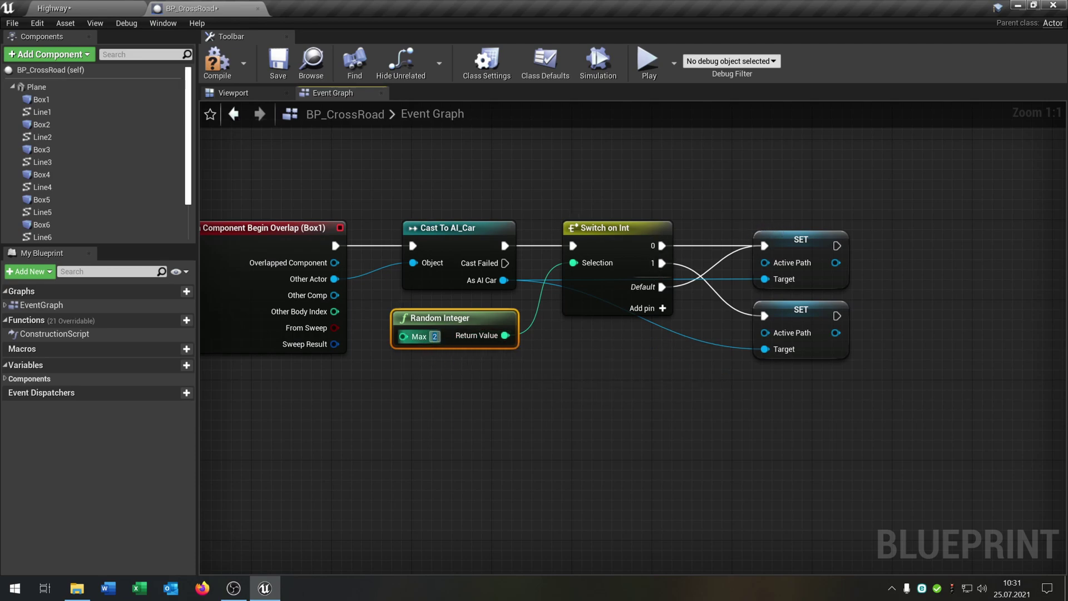
pyautogui.click(537, 397)
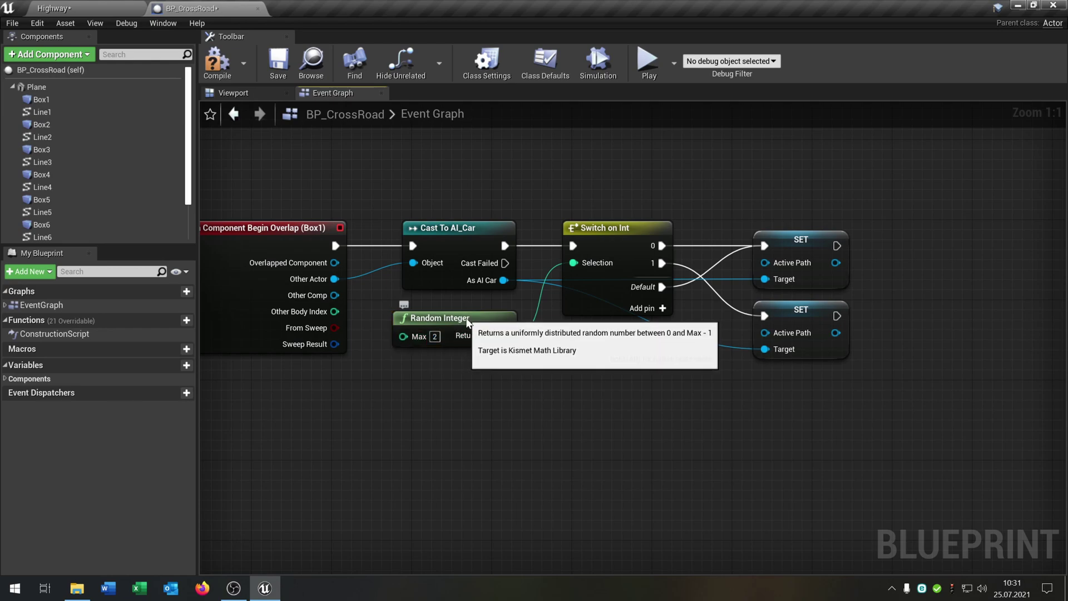
pyautogui.click(467, 318)
pyautogui.click(279, 65)
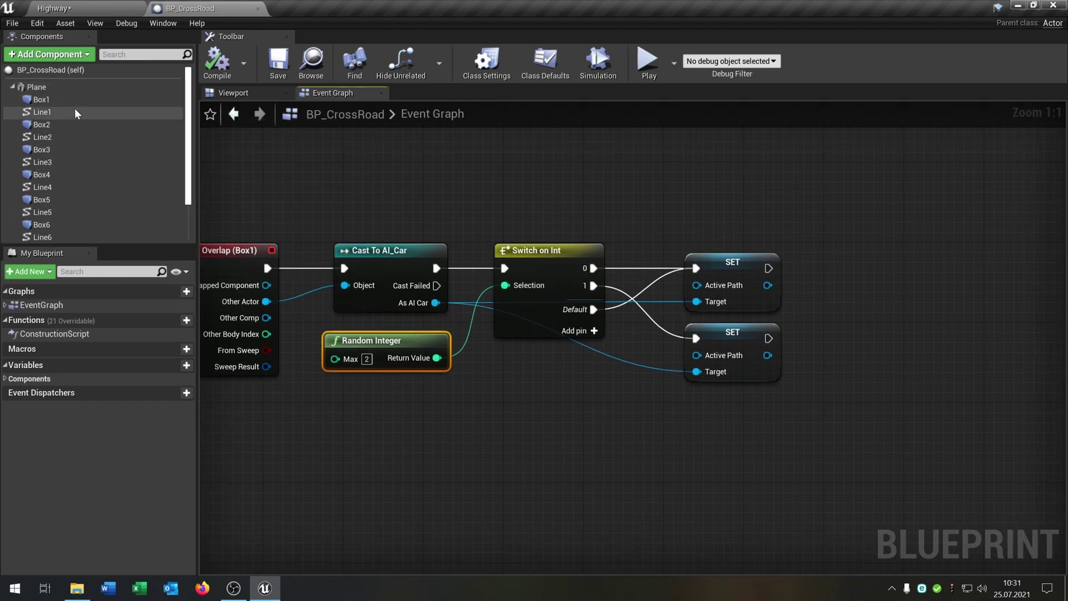
# Step: Connect a Line1 reference to the upper Set node's Active Path, place it below the switch, and compile
pyautogui.moveTo(75, 110); pyautogui.dragTo(701, 295)
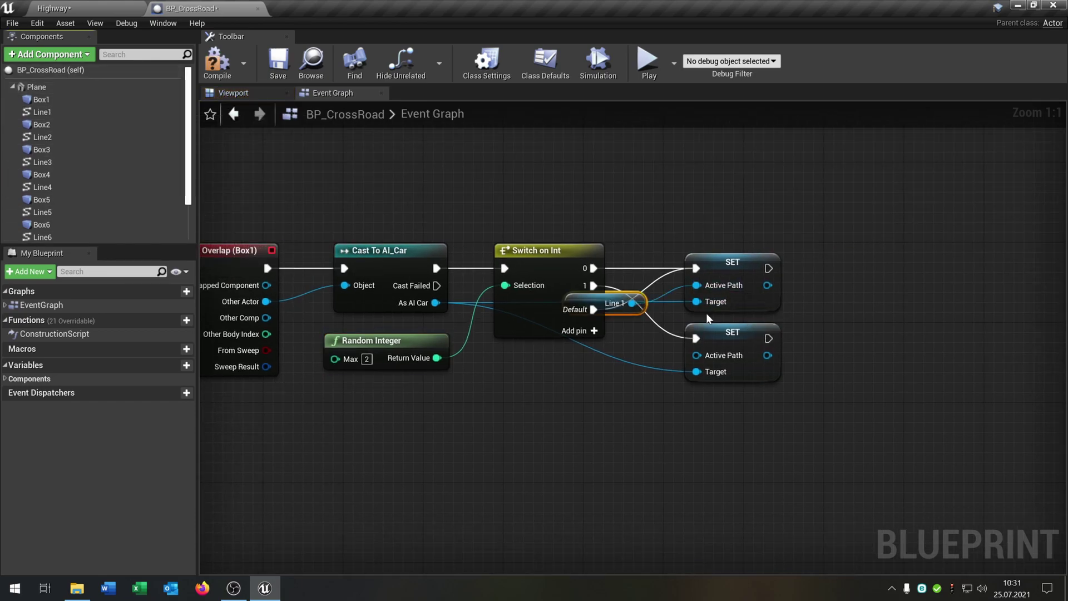
pyautogui.moveTo(622, 310); pyautogui.dragTo(561, 370)
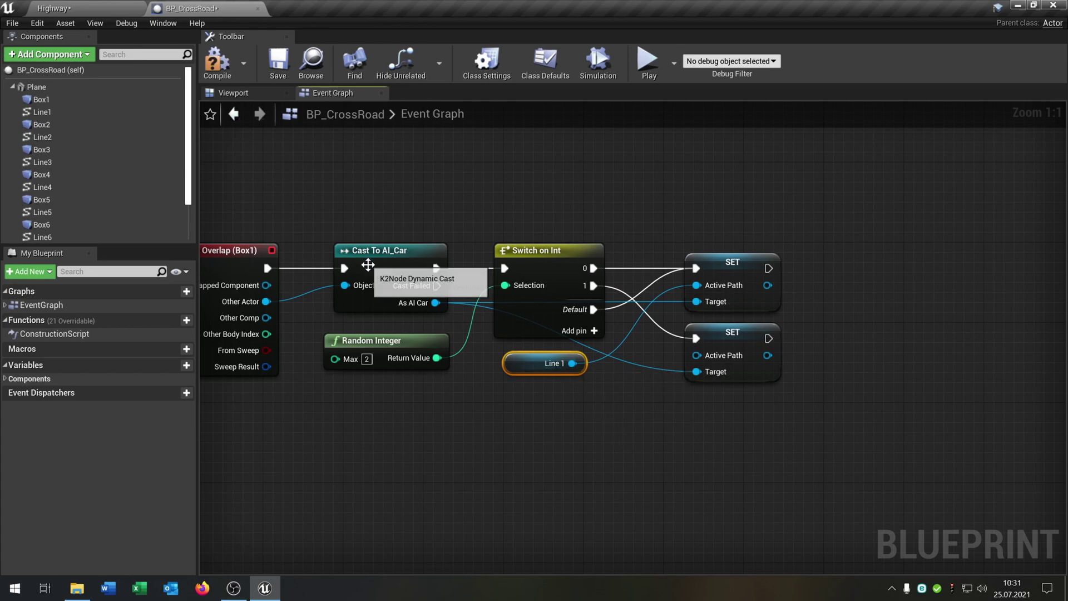
pyautogui.click(215, 68)
# Step: Check the Line1 and Line3 splines in the crossroad model, and connect a Line3 reference to the lower Set node's Active Path
pyautogui.click(251, 93)
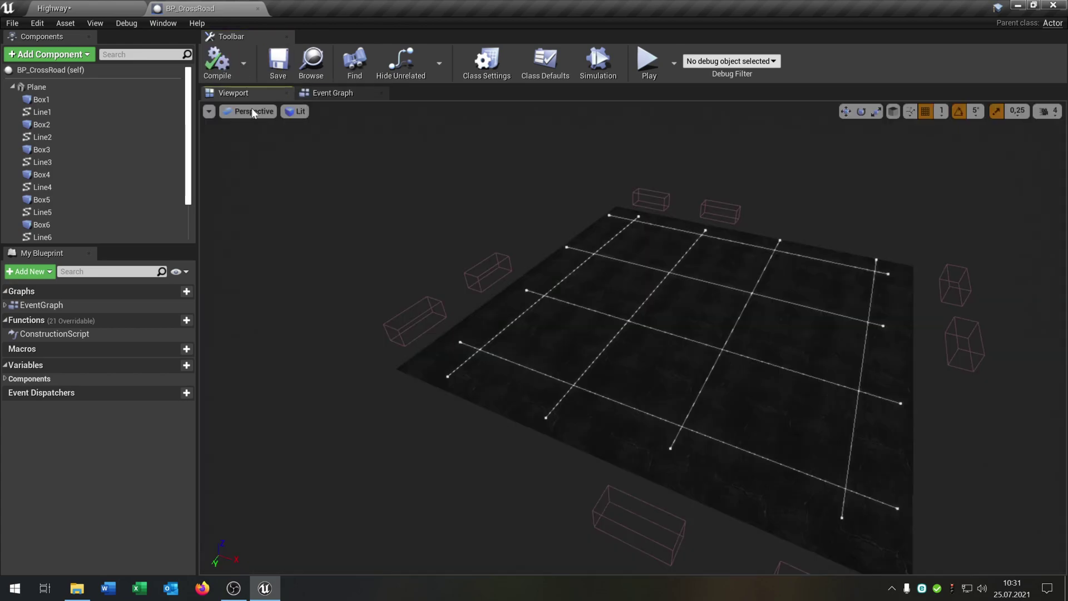
pyautogui.click(110, 101)
pyautogui.moveTo(521, 256)
pyautogui.mouseDown(button='right')
pyautogui.moveTo(484, 183)
pyautogui.moveTo(579, 200)
pyautogui.moveTo(696, 311)
pyautogui.moveTo(520, 258)
pyautogui.mouseUp(button='right')
pyautogui.click(75, 113)
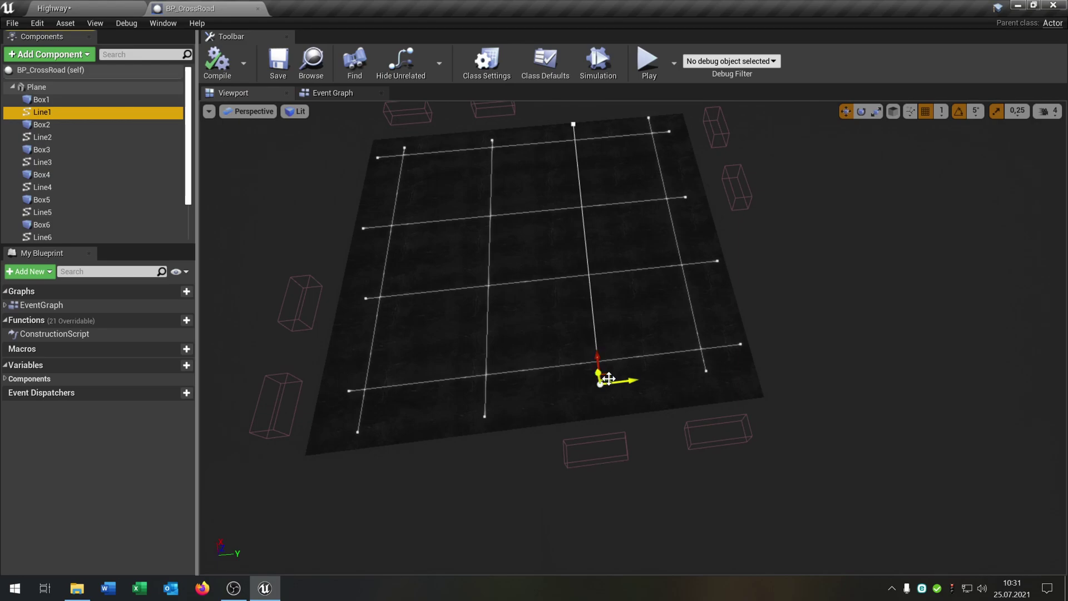
pyautogui.moveTo(611, 387); pyautogui.dragTo(600, 328, button='right')
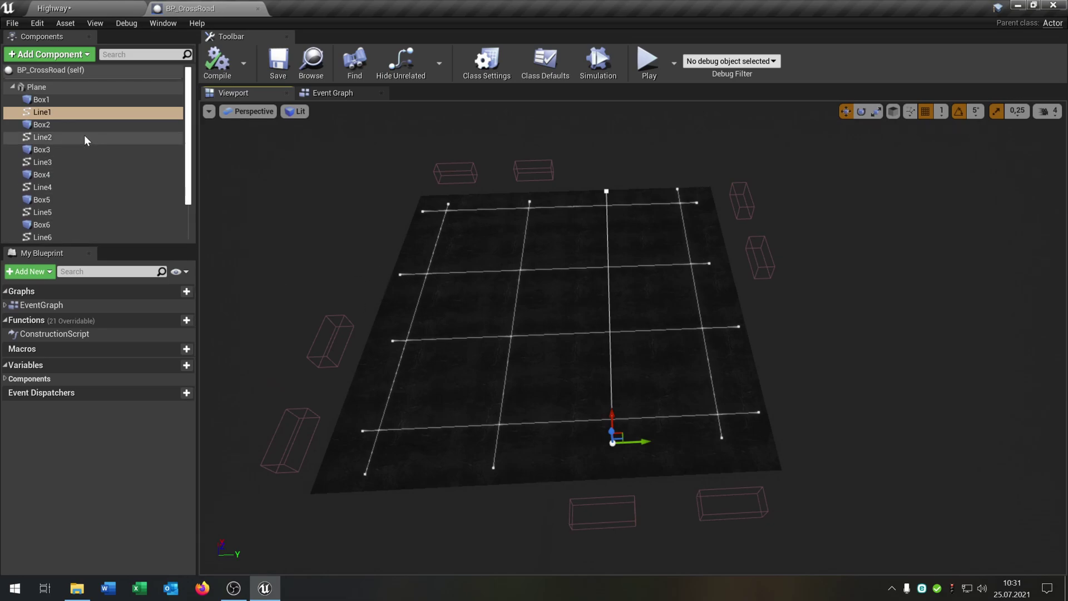
pyautogui.click(76, 163)
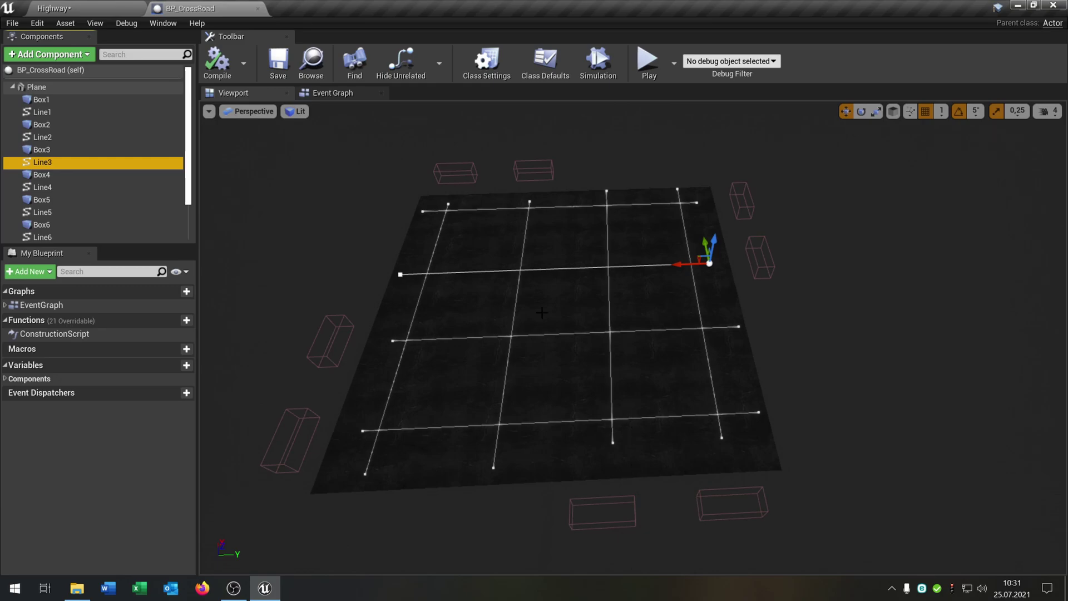
pyautogui.click(327, 96)
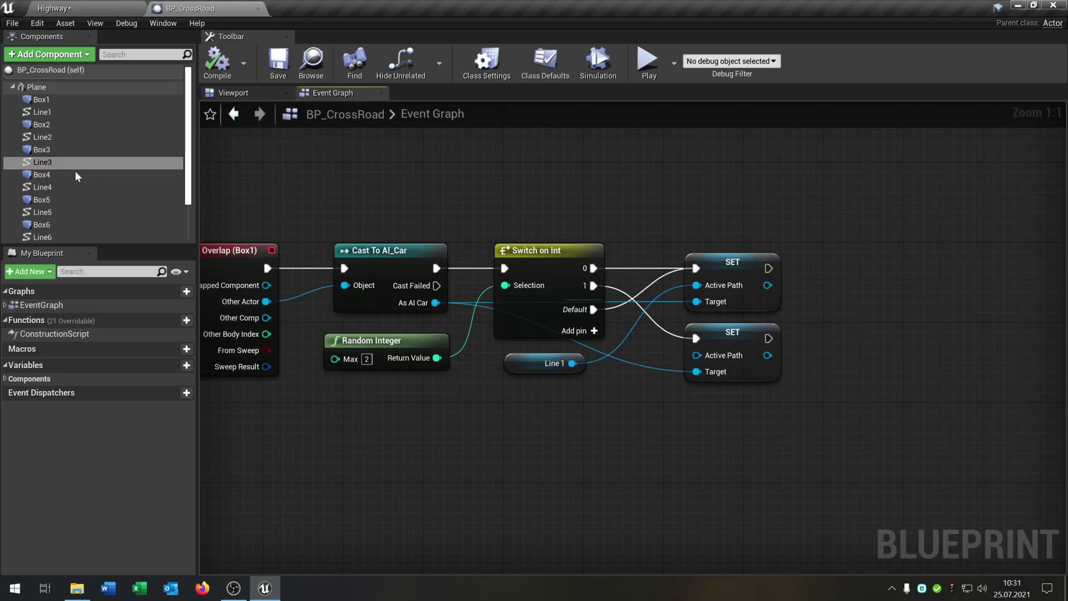
pyautogui.moveTo(701, 358); pyautogui.dragTo(700, 371)
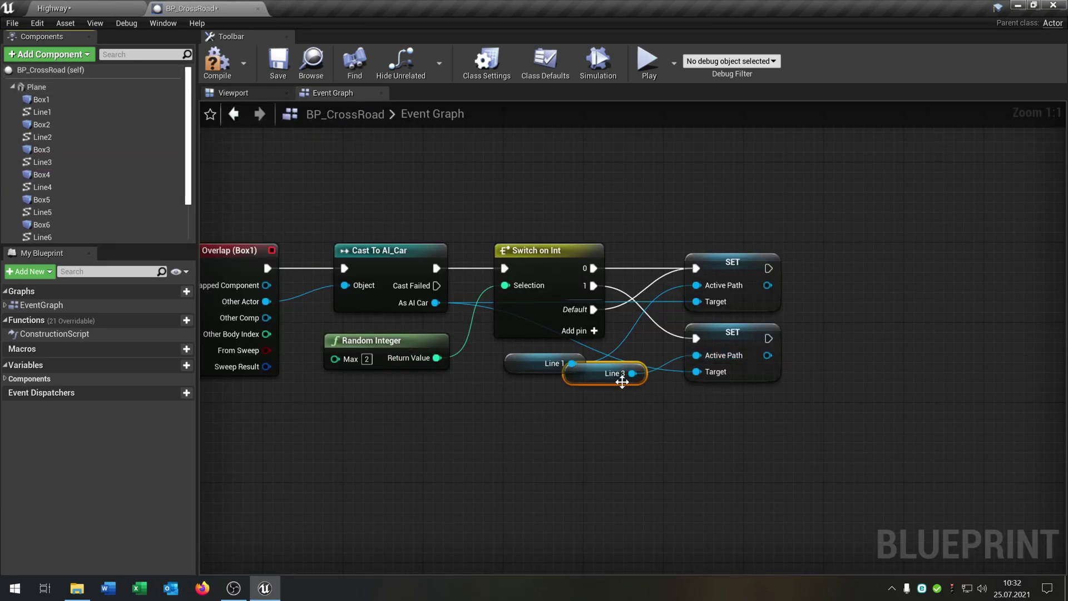
pyautogui.moveTo(623, 382); pyautogui.dragTo(572, 412)
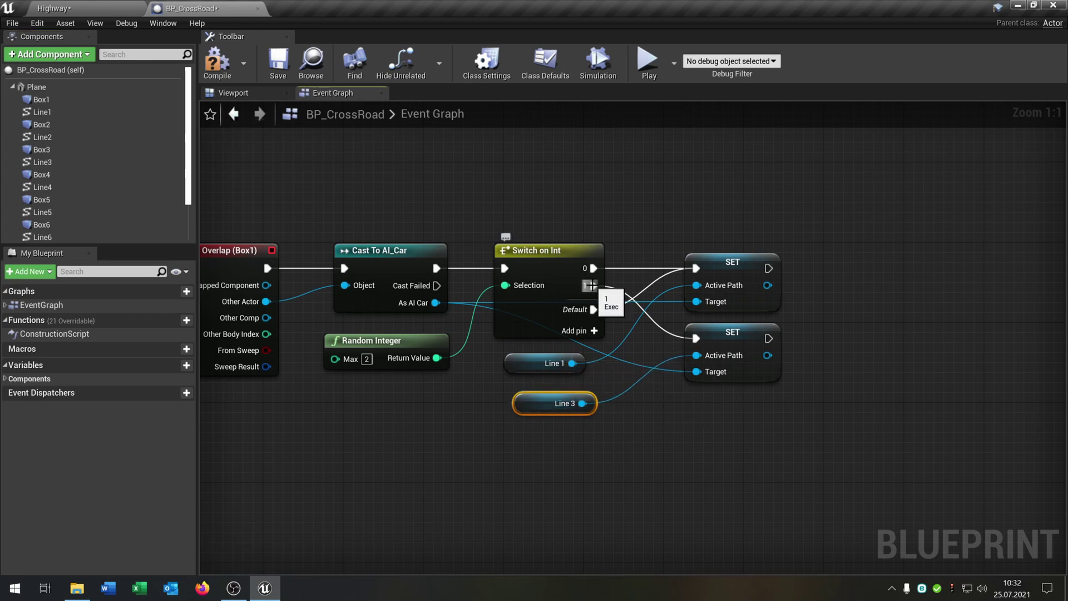
# Step: Align the Line 3 reference directly beneath Line 1, and compile and save BP_CrossRoad
pyautogui.moveTo(556, 317); pyautogui.dragTo(618, 309, button='right')
pyautogui.moveTo(590, 400); pyautogui.dragTo(579, 389)
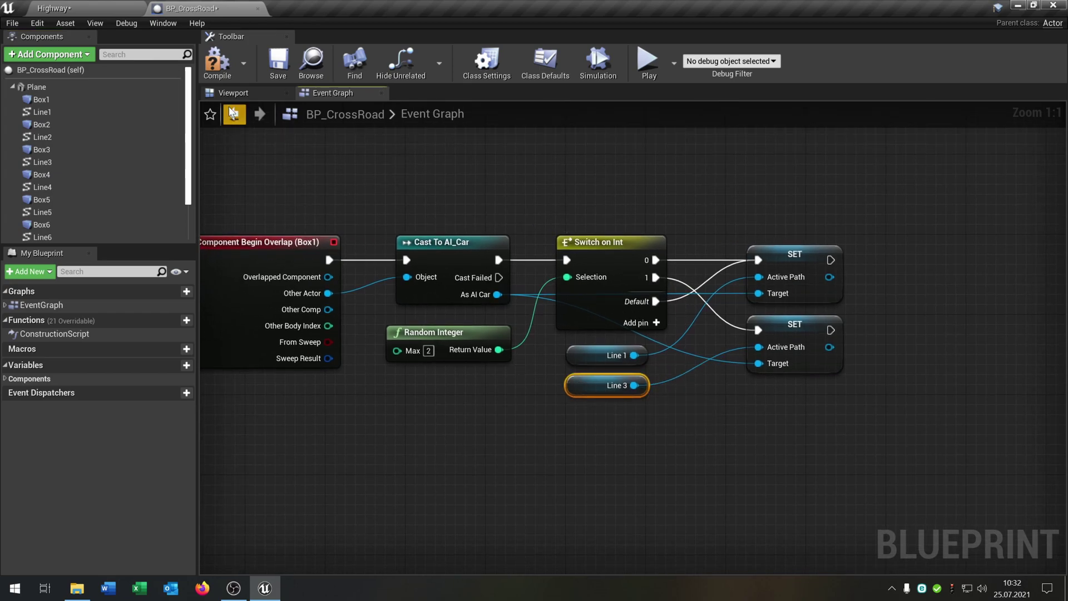
pyautogui.click(218, 70)
pyautogui.click(277, 66)
pyautogui.moveTo(379, 275); pyautogui.dragTo(510, 283, button='right')
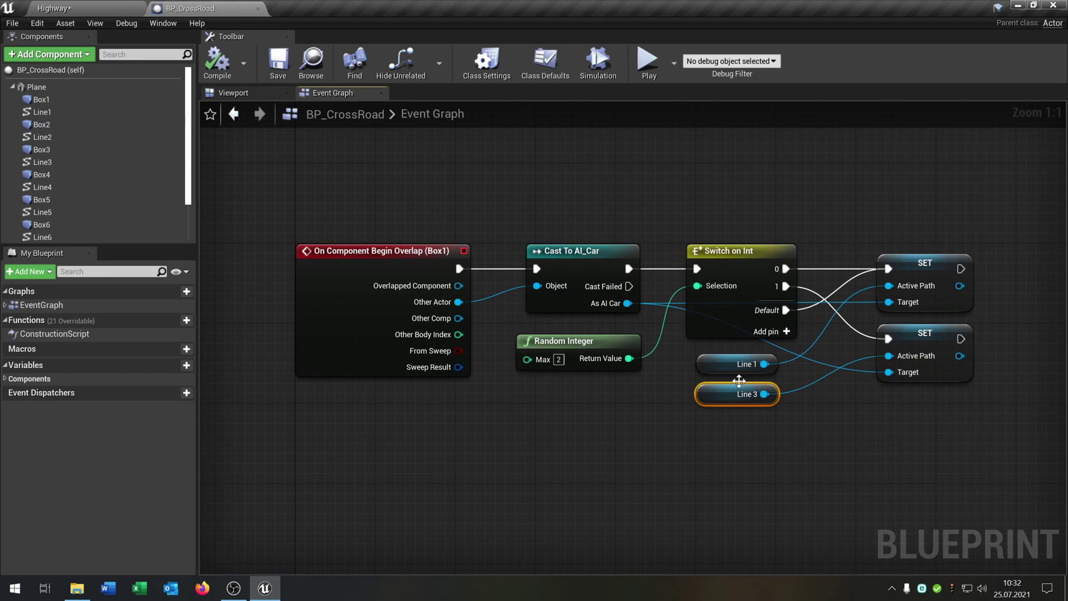
pyautogui.scroll(-2, 739, 380)
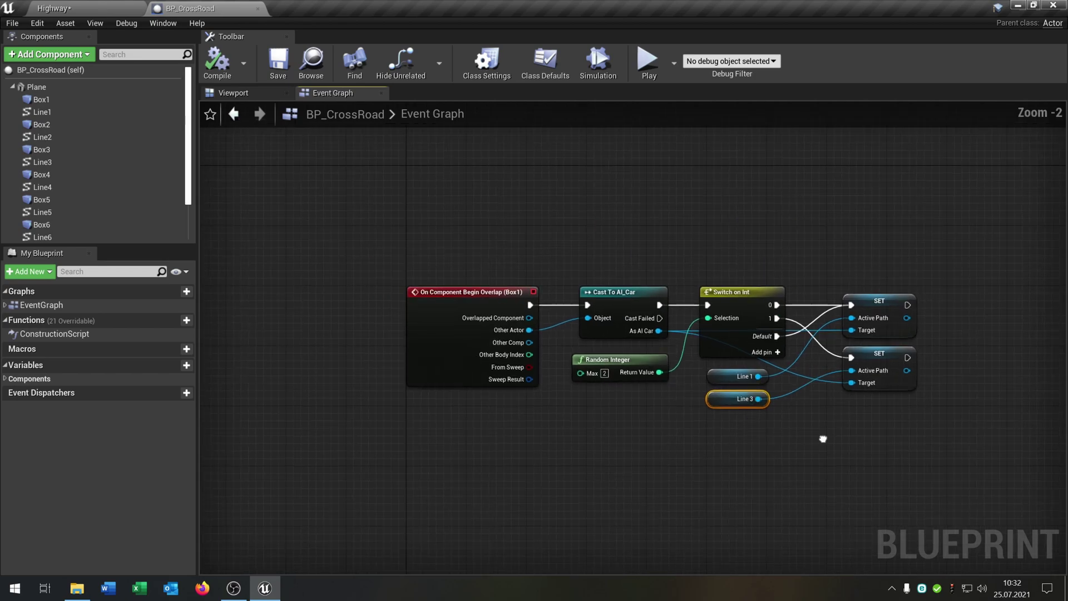
# Step: Examine Box2 and the Line2, Line6, Line7 and Line8 splines in the crossroad model, and return to the event graph
pyautogui.click(225, 95)
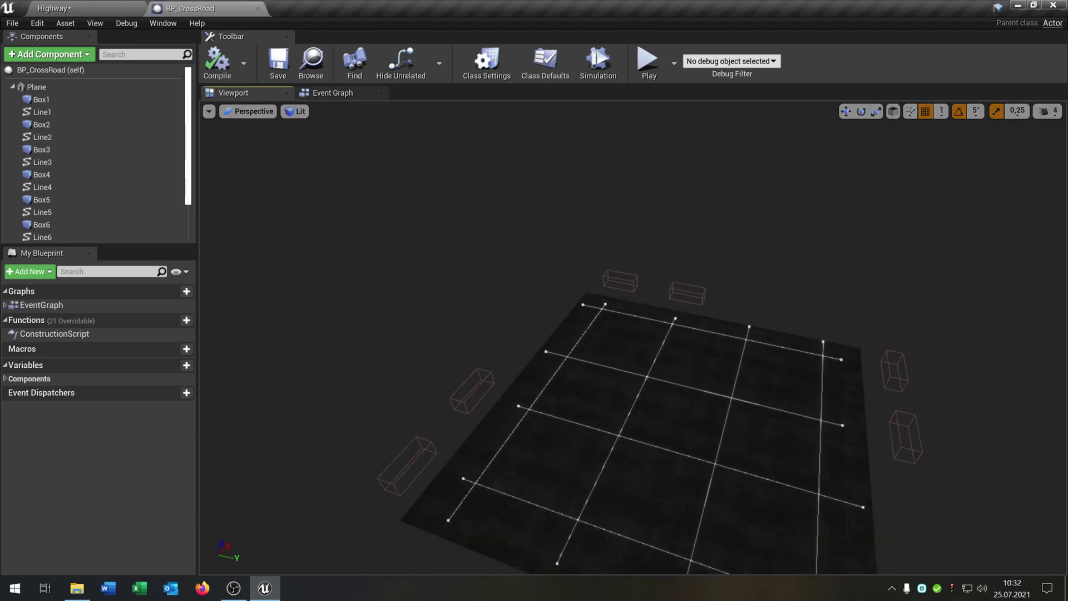
pyautogui.click(42, 124)
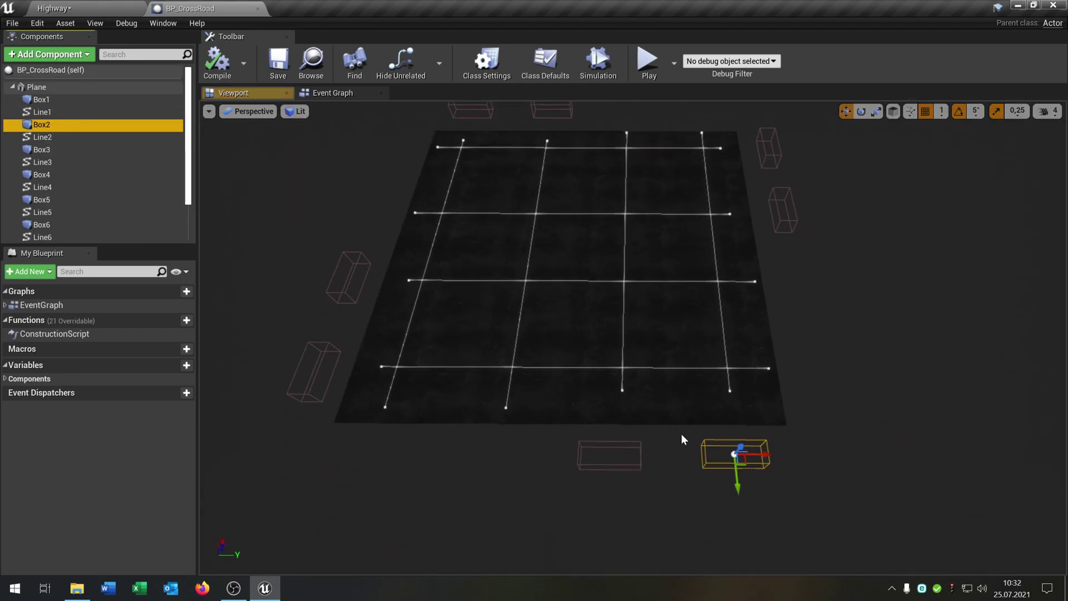
pyautogui.moveTo(798, 410); pyautogui.dragTo(826, 410, button='right')
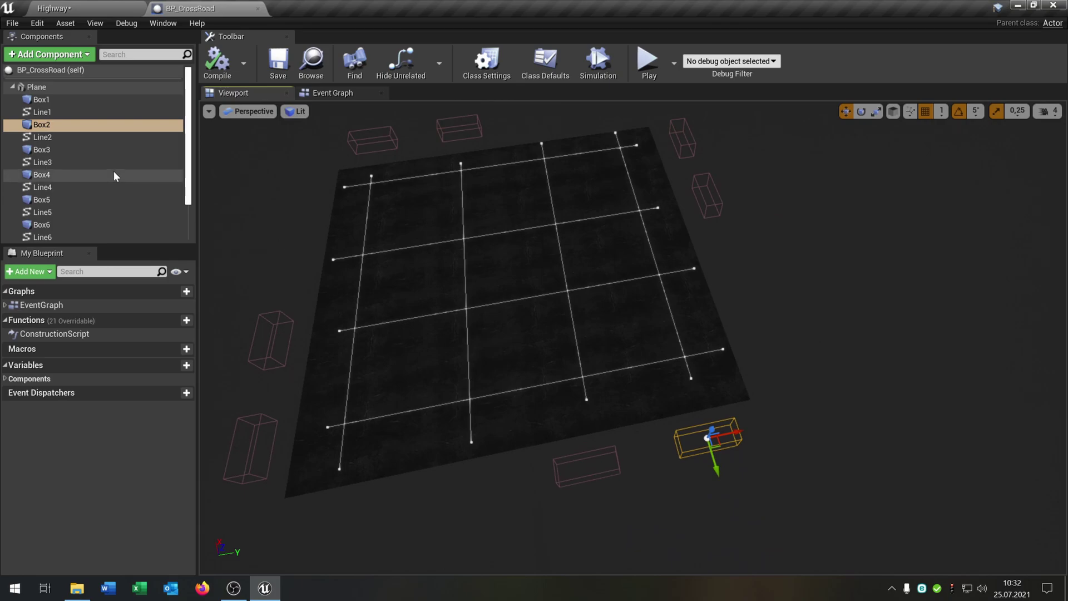
pyautogui.click(84, 137)
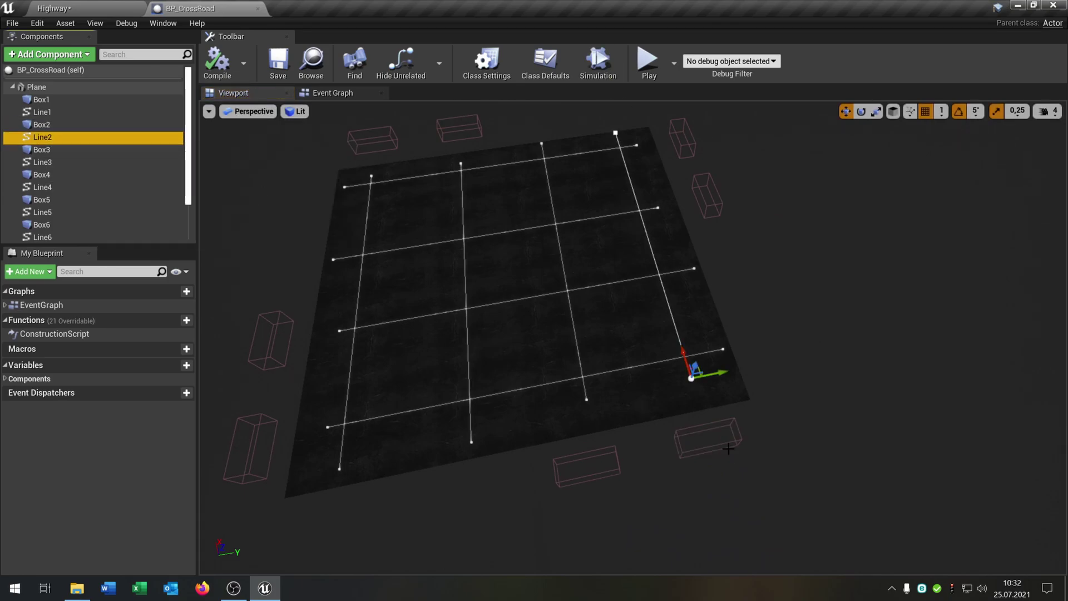
pyautogui.rightClick(129, 202)
pyautogui.click(95, 236)
pyautogui.scroll(-3, 134, 222)
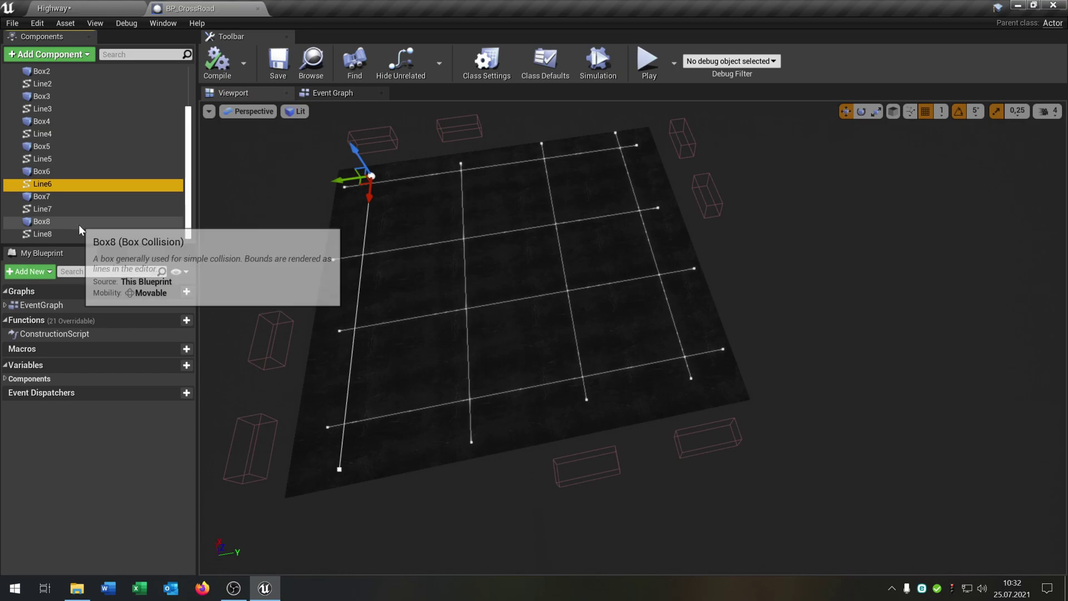
pyautogui.click(71, 209)
pyautogui.click(71, 234)
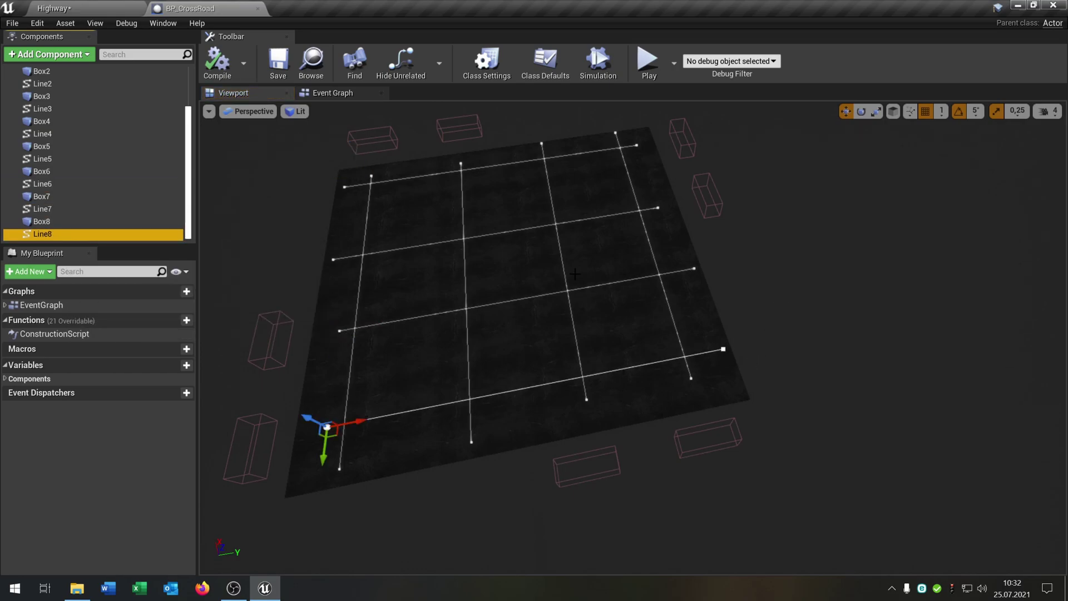
pyautogui.moveTo(773, 287); pyautogui.dragTo(667, 284, button='right')
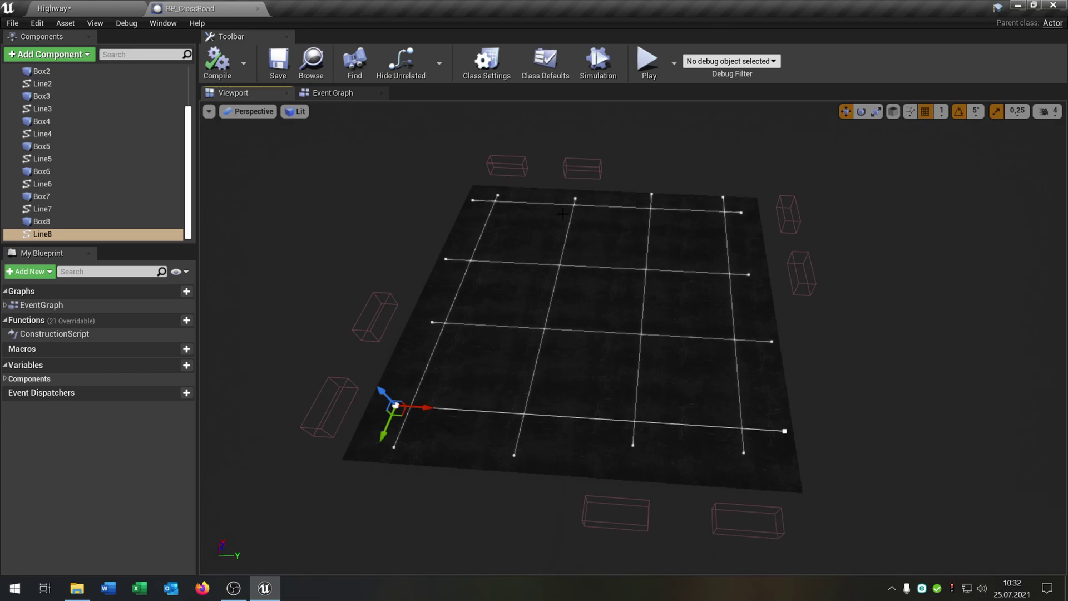
pyautogui.moveTo(835, 397); pyautogui.dragTo(868, 394, button='right')
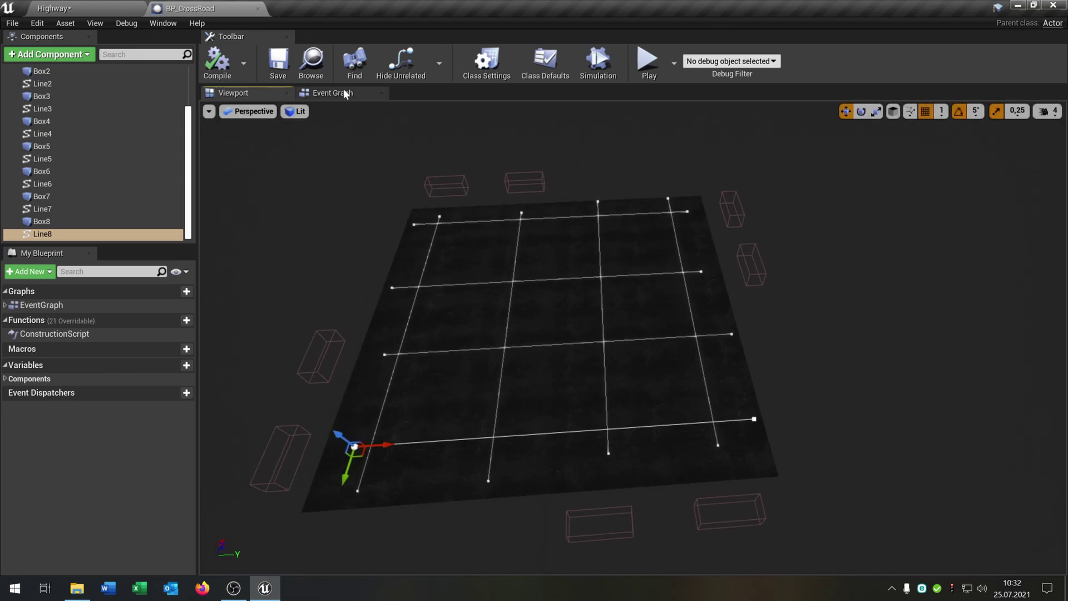
pyautogui.click(345, 94)
pyautogui.moveTo(574, 442); pyautogui.dragTo(585, 387, button='right')
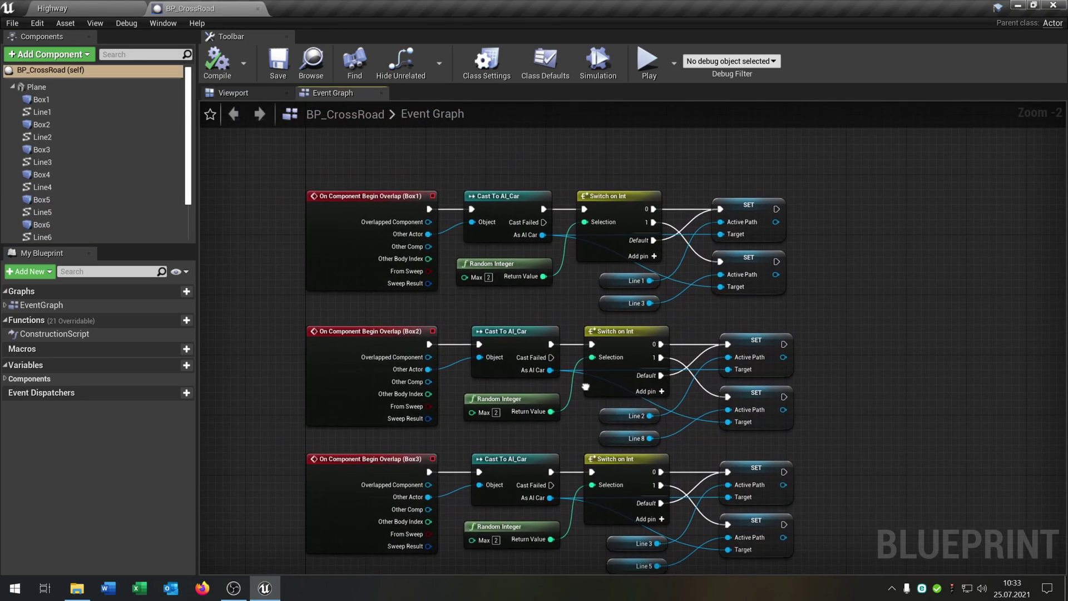
# Step: Play-test the Highway level, watch the AI cars drive through the crossroad, and end the test with an overview of the road layout
pyautogui.click(89, 6)
pyautogui.moveTo(969, 352)
pyautogui.mouseDown(button='right')
pyautogui.moveTo(955, 334)
pyautogui.moveTo(969, 345)
pyautogui.mouseUp(button='right')
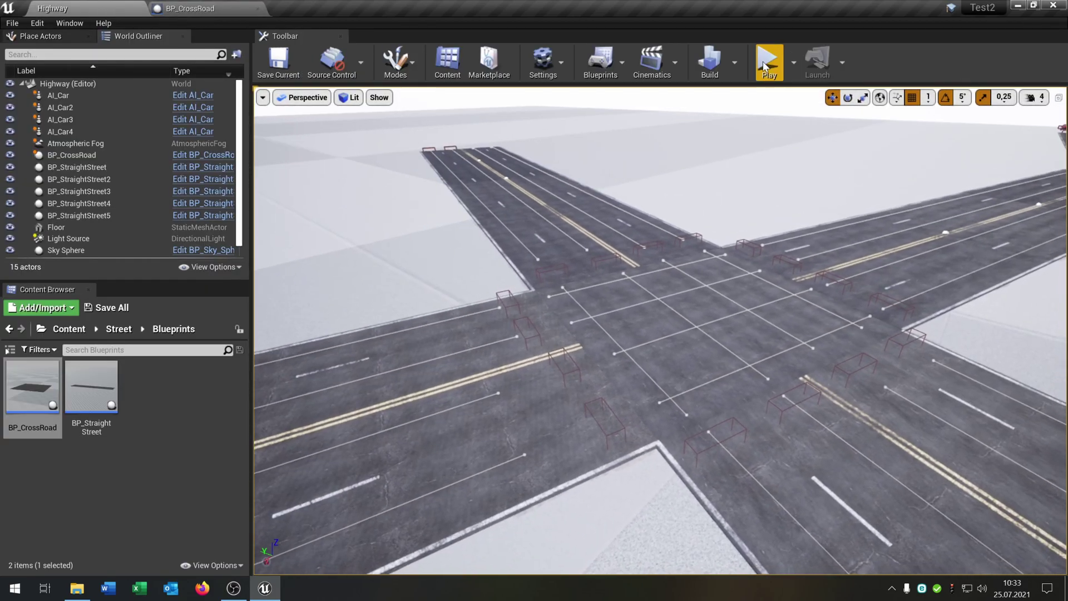
pyautogui.click(768, 62)
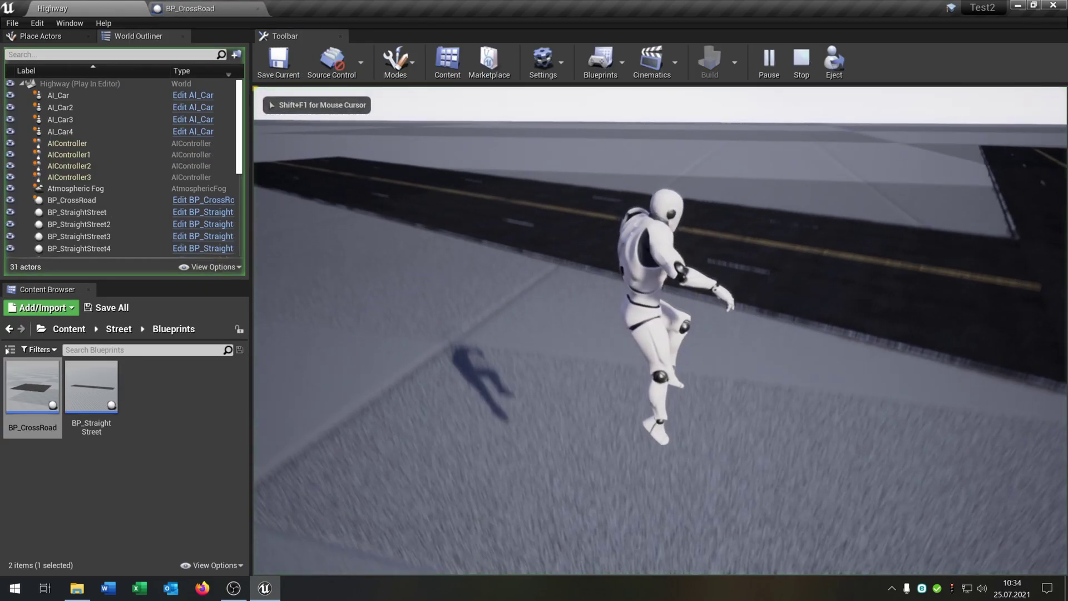
pyautogui.press('w')
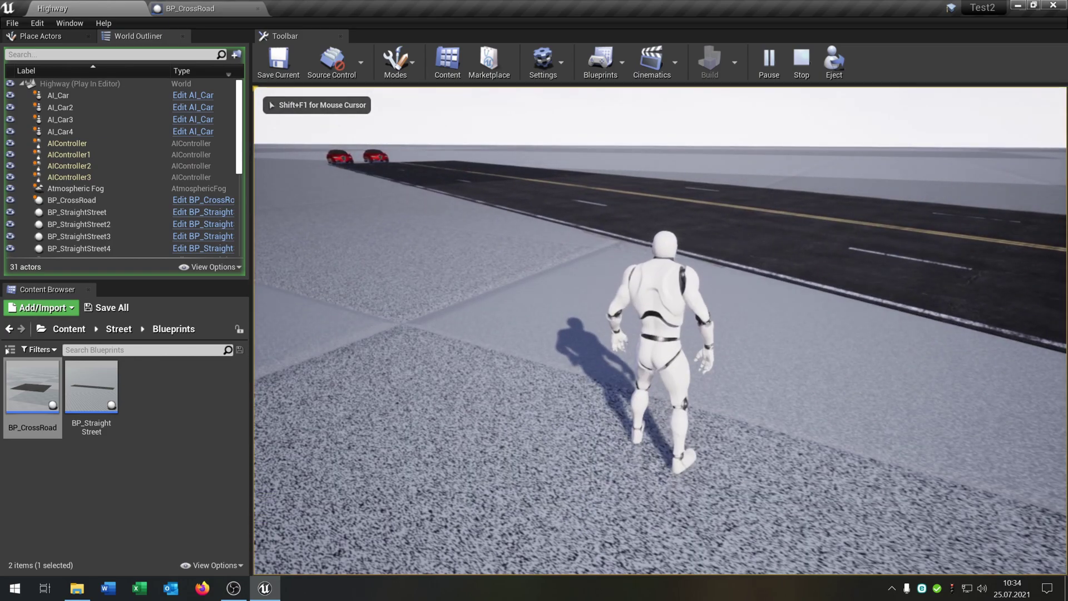
pyautogui.press('d')
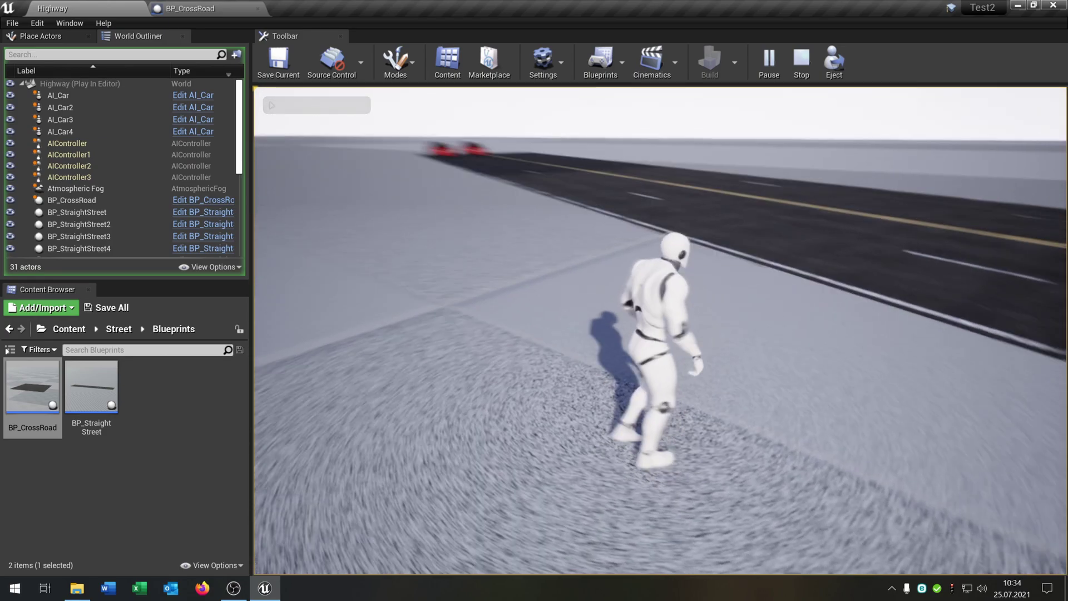
pyautogui.press('a')
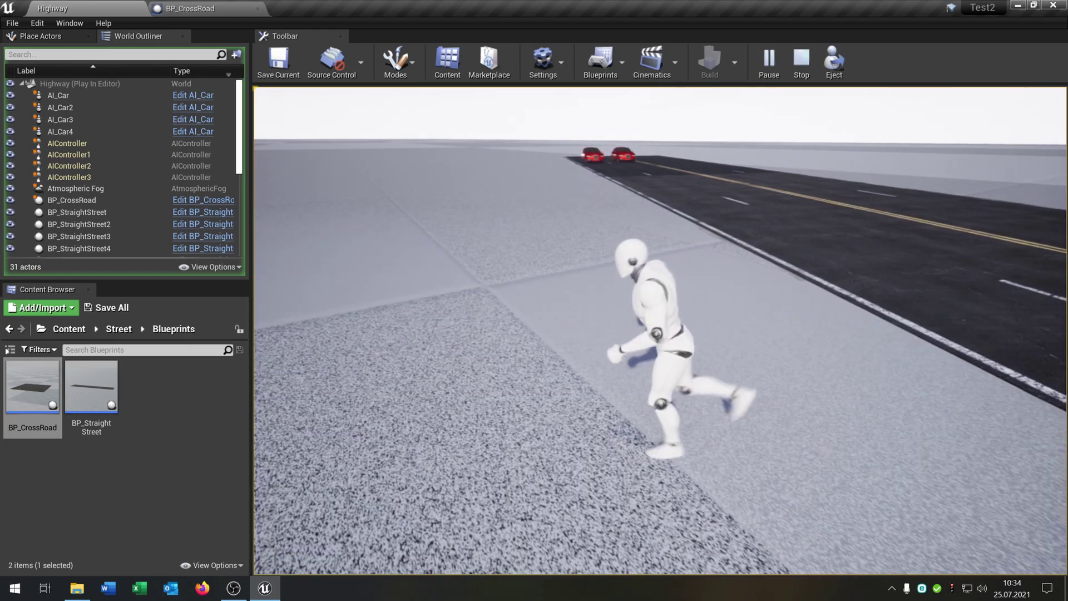
pyautogui.press('s')
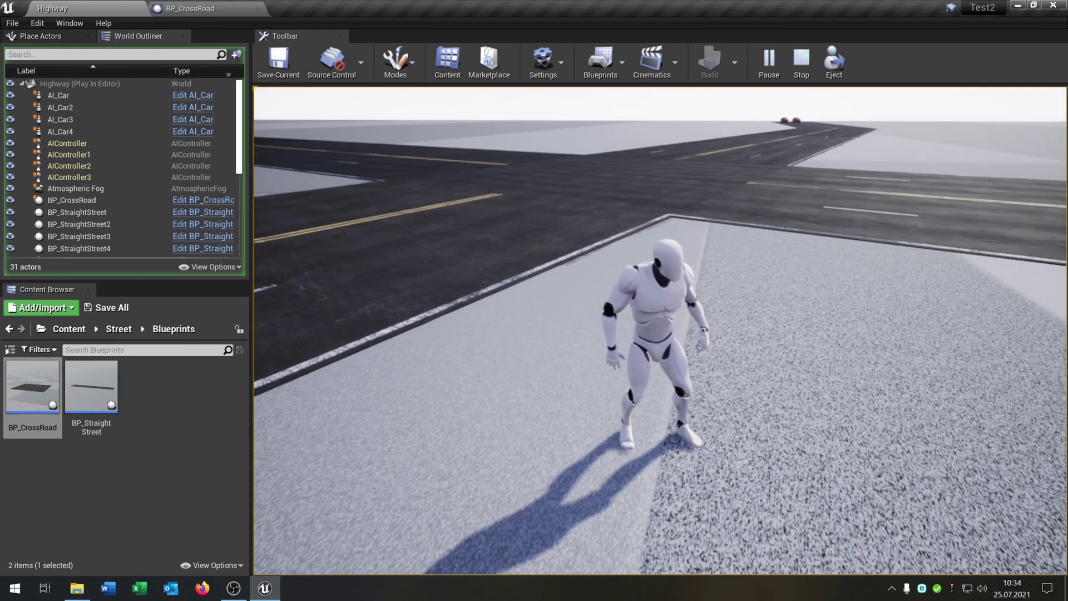
pyautogui.press('w')
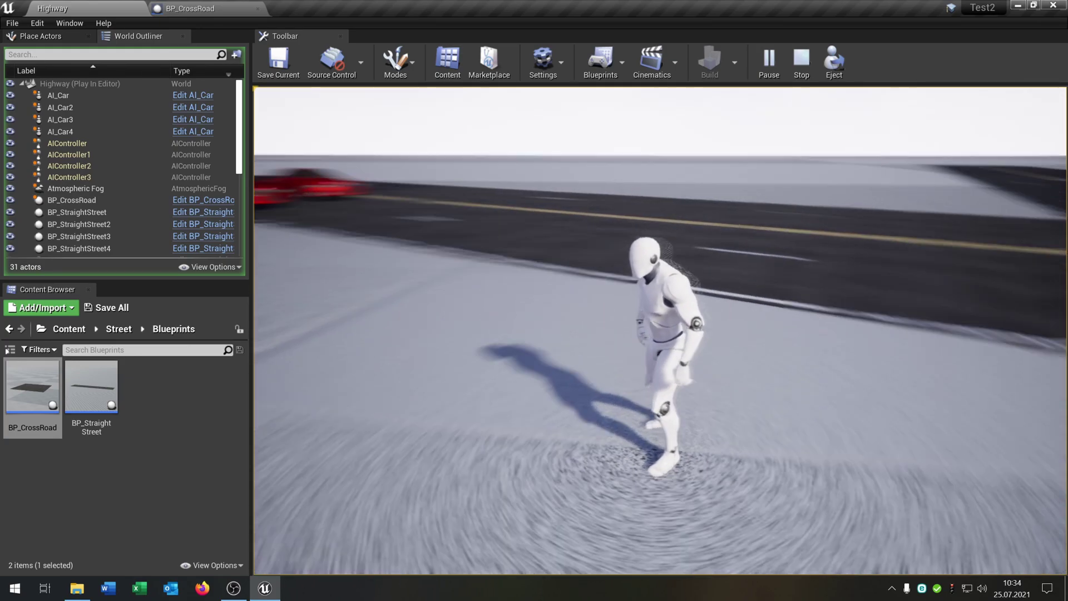
pyautogui.press('a')
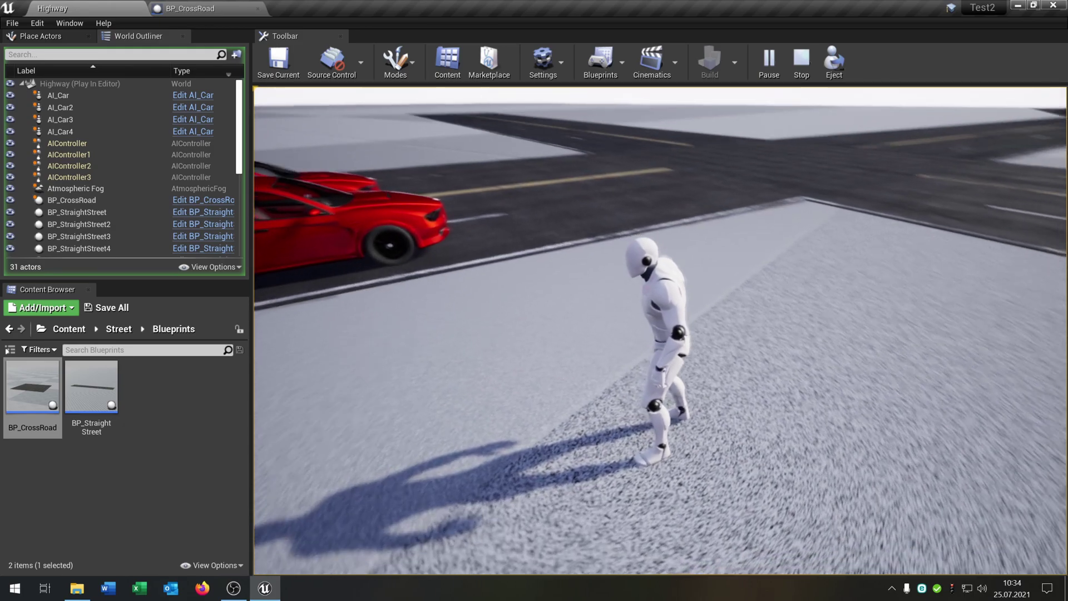
pyautogui.press('w')
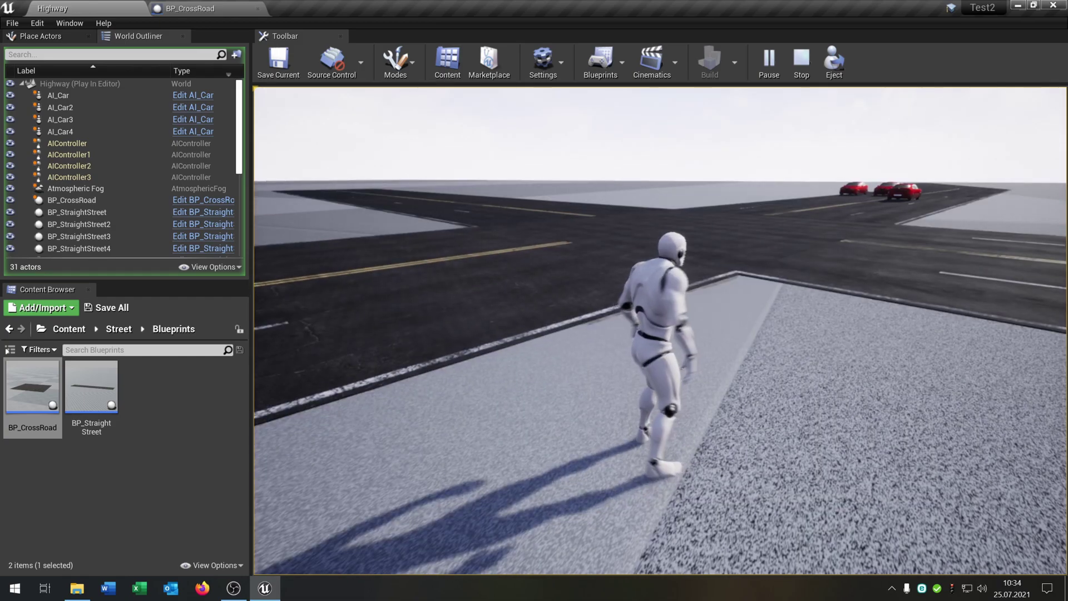
pyautogui.press('w')
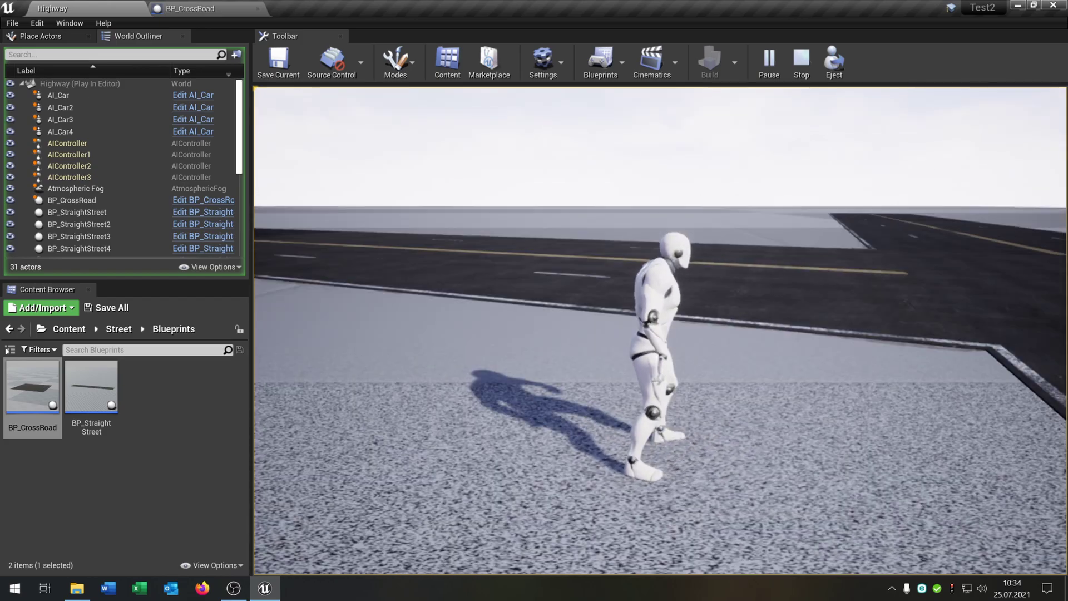
pyautogui.press('Escape')
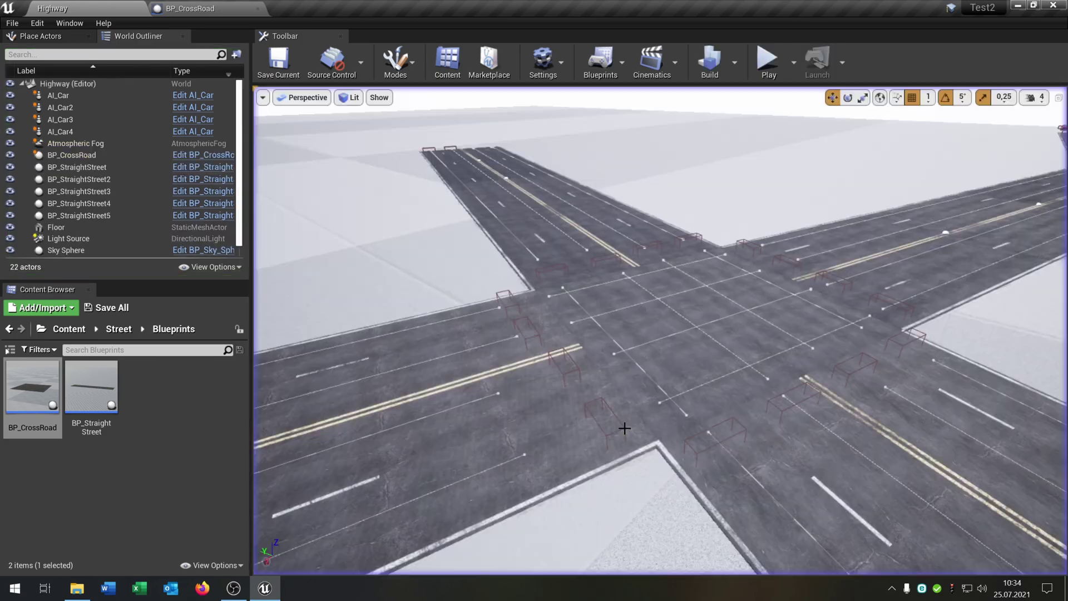
pyautogui.press('s')
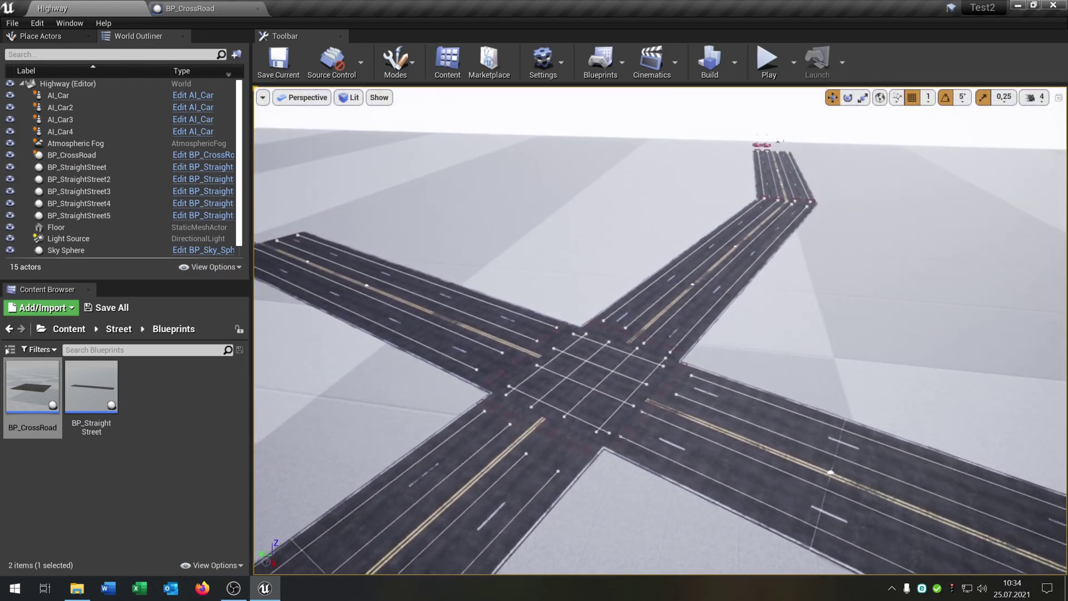
pyautogui.moveTo(660, 330); pyautogui.dragTo(624, 328, button='right')
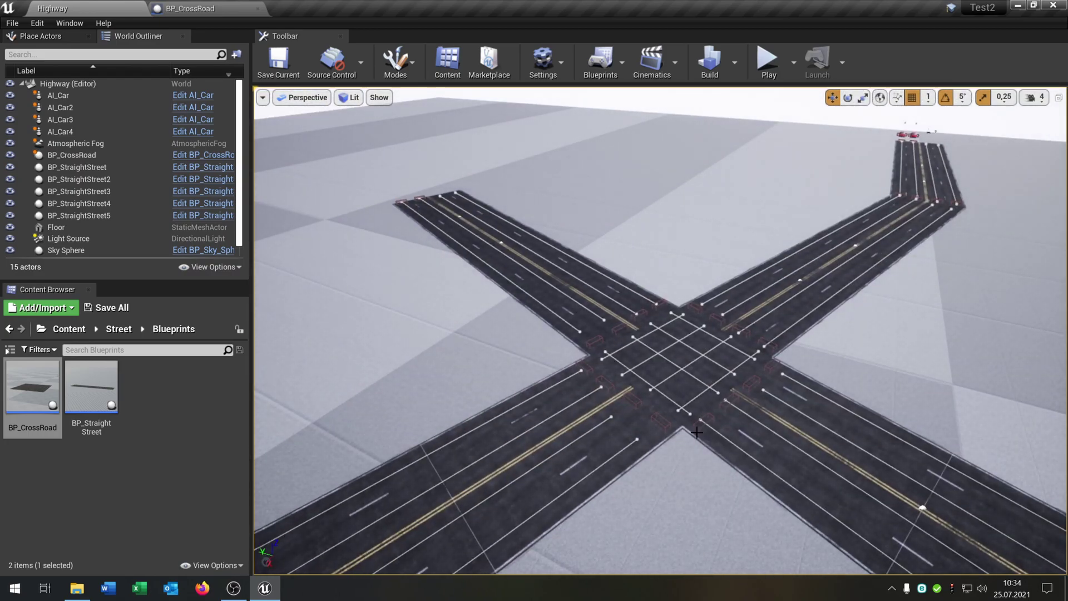